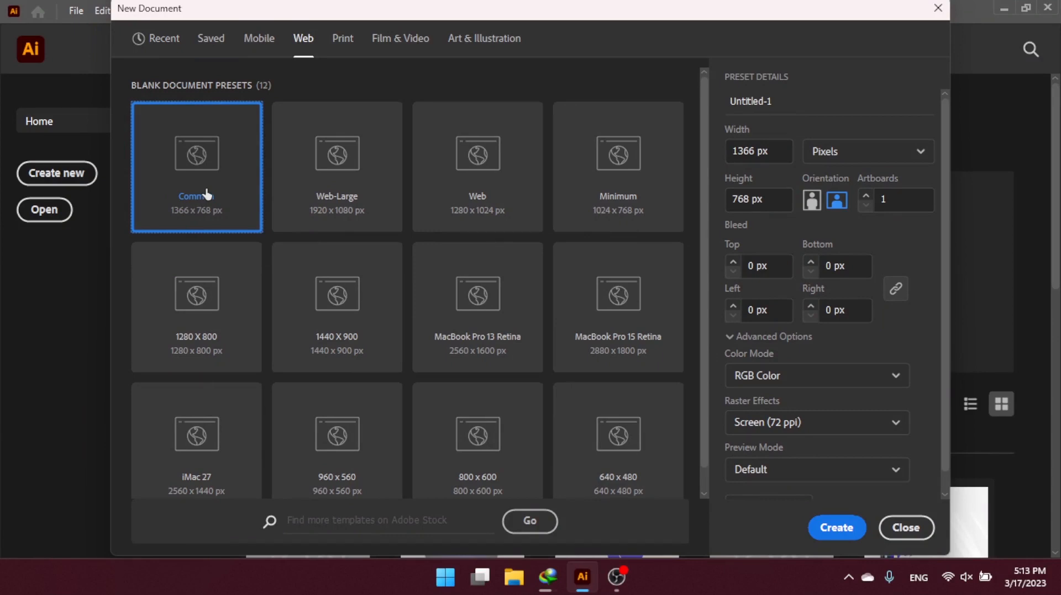
# Create a new 1366 x 768 px web document from the Common preset.
pyautogui.press('Escape')
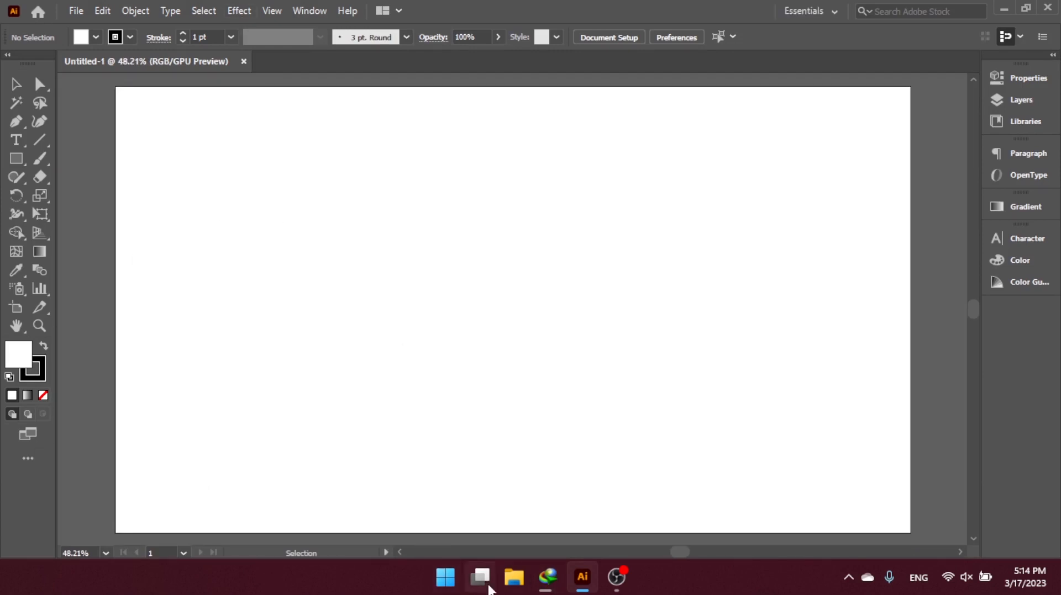
pyautogui.click(342, 331)
pyautogui.hotkey('ctrl', 'space')
pyautogui.moveTo(387, 347); pyautogui.dragTo(417, 321)
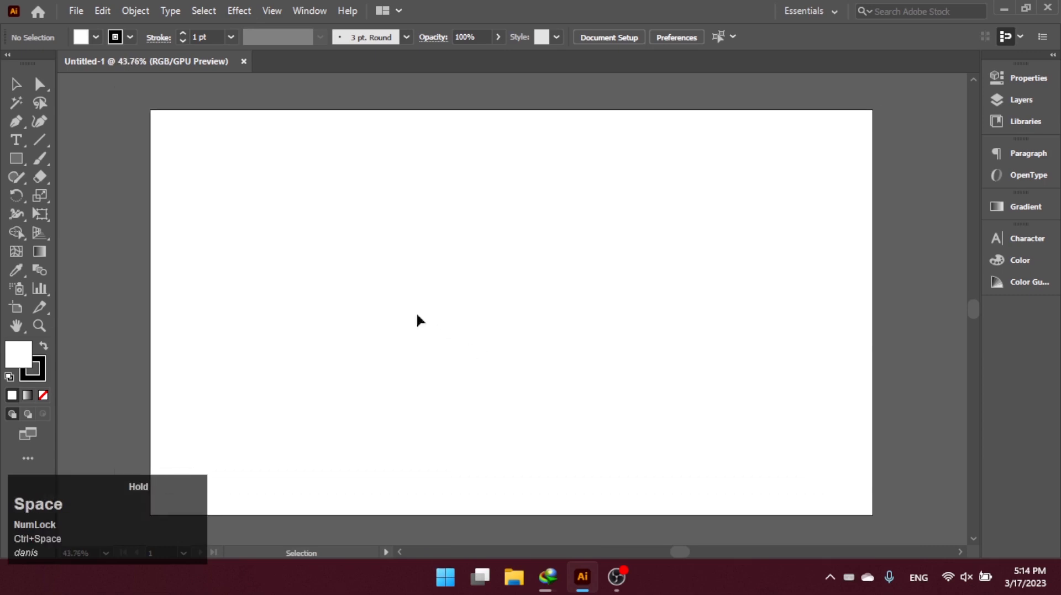
# Reduce the height of the artboard to 500 px.
pyautogui.click(16, 307)
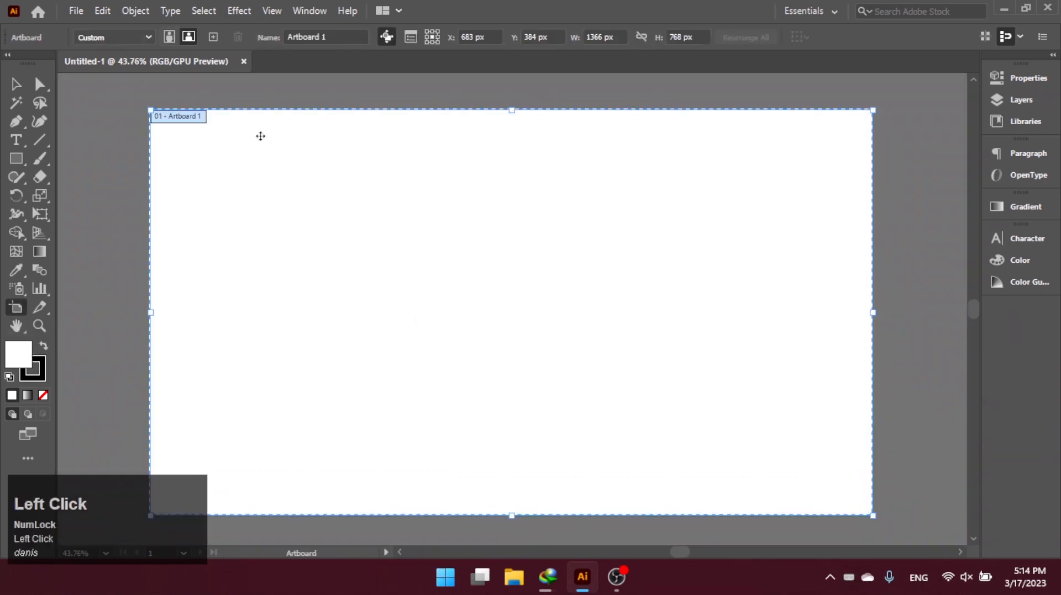
pyautogui.click(603, 37)
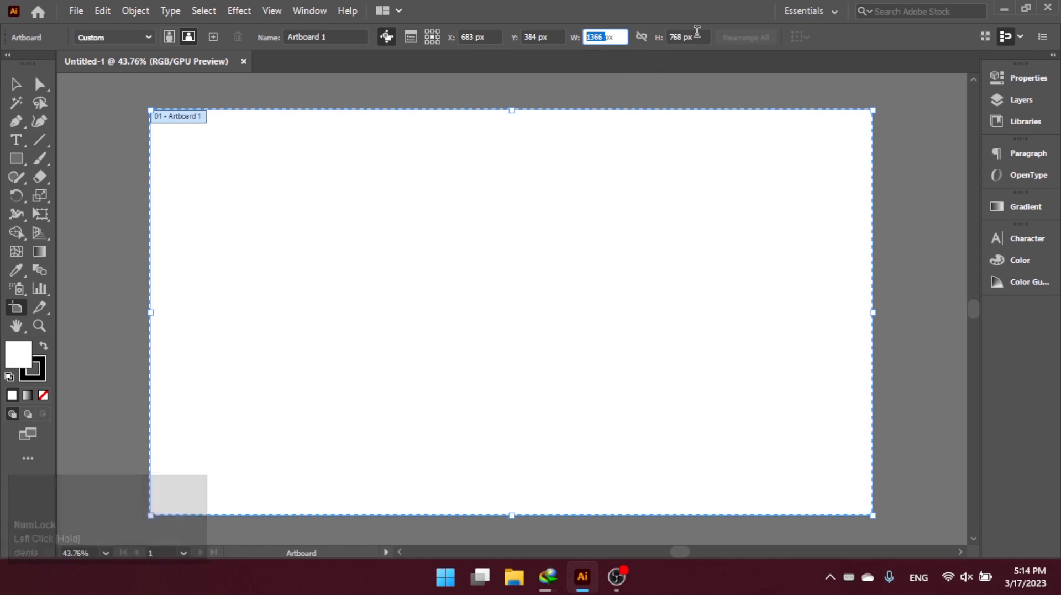
pyautogui.click(656, 36)
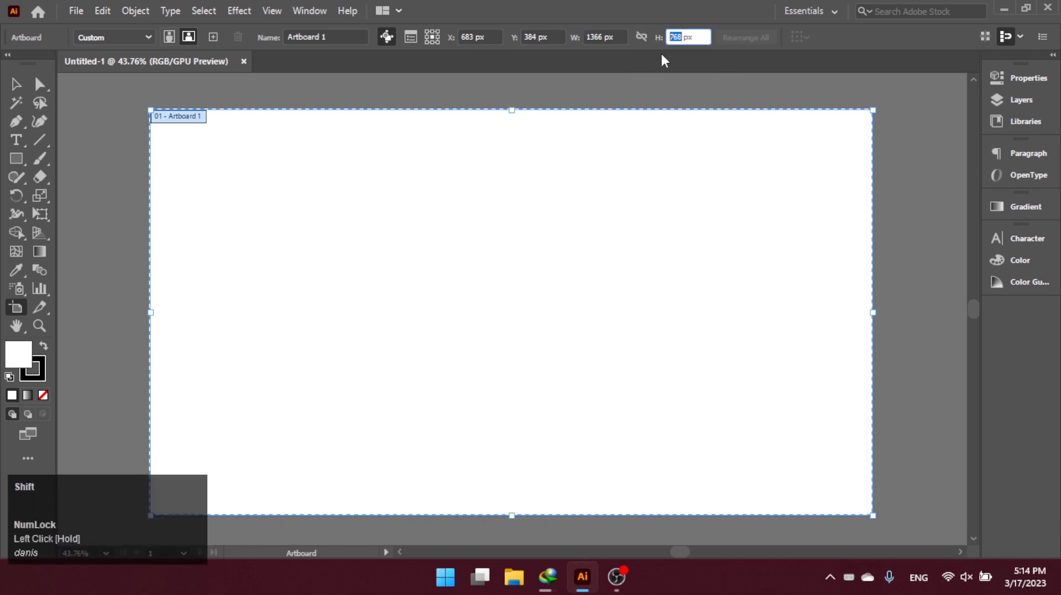
pyautogui.hotkey('shift', 'Down')
pyautogui.hotkey('shift', 'Down')
pyautogui.hotkey('shift', 'Down')
pyautogui.hotkey('shift', 'Down')
pyautogui.hotkey('shift', 'Down')
pyautogui.hotkey('shift', 'Down')
pyautogui.hotkey('shift', 'Down')
pyautogui.hotkey('shift', 'Down')
pyautogui.hotkey('shift', 'Down')
pyautogui.hotkey('shift', 'Down')
pyautogui.hotkey('shift', 'Down')
pyautogui.hotkey('shift', 'Down')
pyautogui.hotkey('shift', 'Down')
pyautogui.hotkey('shift', 'Down')
pyautogui.hotkey('shift', 'Down')
pyautogui.hotkey('shift', 'Down')
pyautogui.hotkey('shift', 'Down')
pyautogui.hotkey('shift', 'Down')
pyautogui.hotkey('shift', 'Down')
pyautogui.hotkey('shift', 'Down')
pyautogui.hotkey('shift', 'Down')
pyautogui.hotkey('shift', 'Down')
pyautogui.hotkey('shift', 'Down')
pyautogui.hotkey('shift', 'Down')
pyautogui.hotkey('shift', 'Down')
pyautogui.hotkey('shift', 'Down')
pyautogui.hotkey('shift', 'Down')
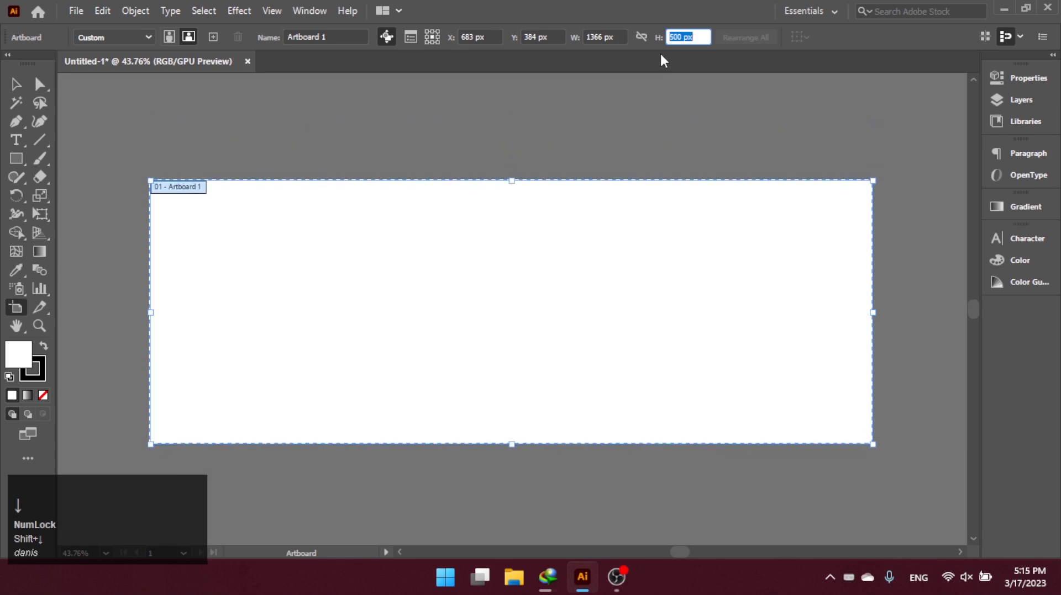
# Set the artboard's width to 1300 px and leave artboard editing.
pyautogui.moveTo(603, 38); pyautogui.dragTo(581, 34)
pyautogui.hotkey('shift', 'Down')
pyautogui.hotkey('shift', 'Down')
pyautogui.hotkey('shift', 'Down')
pyautogui.hotkey('shift', 'Down')
pyautogui.hotkey('shift', 'Down')
pyautogui.hotkey('shift', 'Down')
pyautogui.hotkey('shift', 'Down')
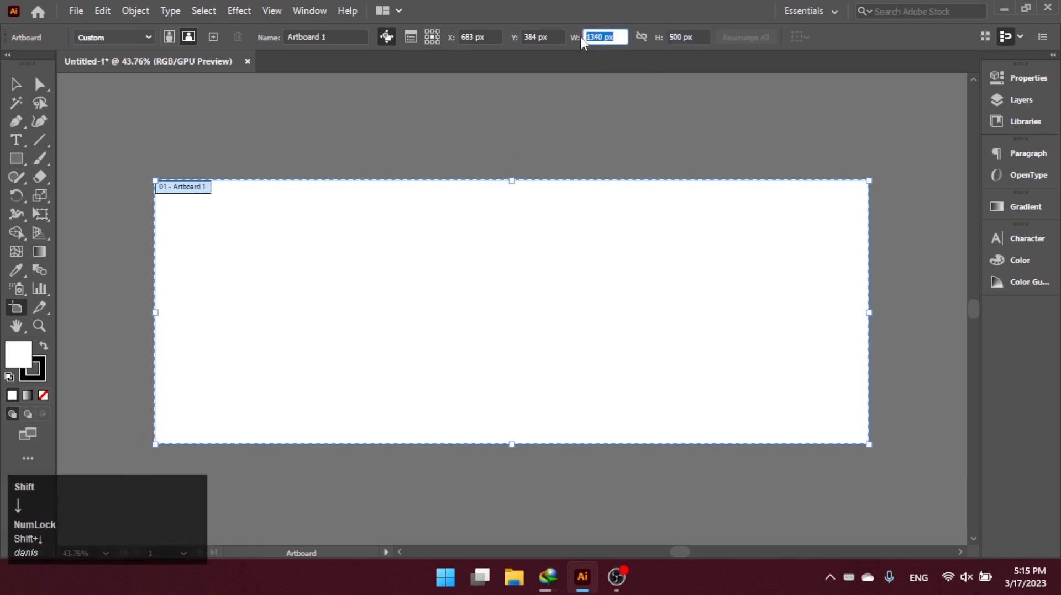
pyautogui.hotkey('shift', 'Down')
pyautogui.hotkey('shift', 'Down')
pyautogui.hotkey('shift', 'Down')
pyautogui.hotkey('shift', 'Down')
pyautogui.hotkey('shift', 'Down')
pyautogui.hotkey('shift', 'Down')
pyautogui.hotkey('shift', 'Down')
pyautogui.hotkey('shift', 'Down')
pyautogui.hotkey('shift', 'Down')
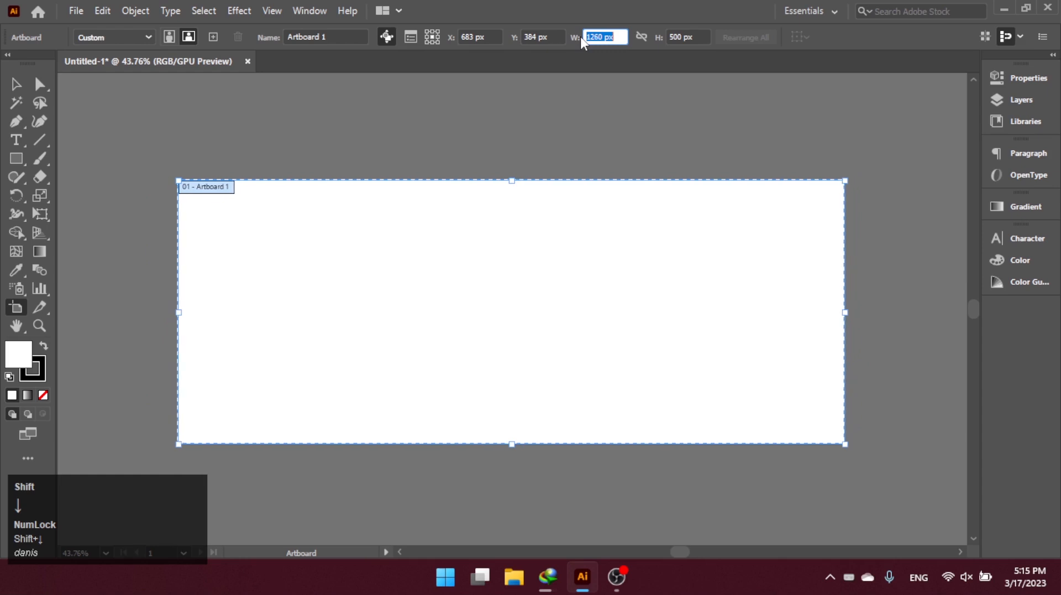
pyautogui.hotkey('shift', 'Down')
pyautogui.hotkey('shift', 'Up')
pyautogui.hotkey('shift', 'Up')
pyautogui.hotkey('shift', 'Up')
pyautogui.hotkey('shift', 'Up')
pyautogui.hotkey('shift', 'Up')
pyautogui.hotkey('shift', 'Up')
pyautogui.hotkey('shift', 'Up')
pyautogui.hotkey('shift', 'Up')
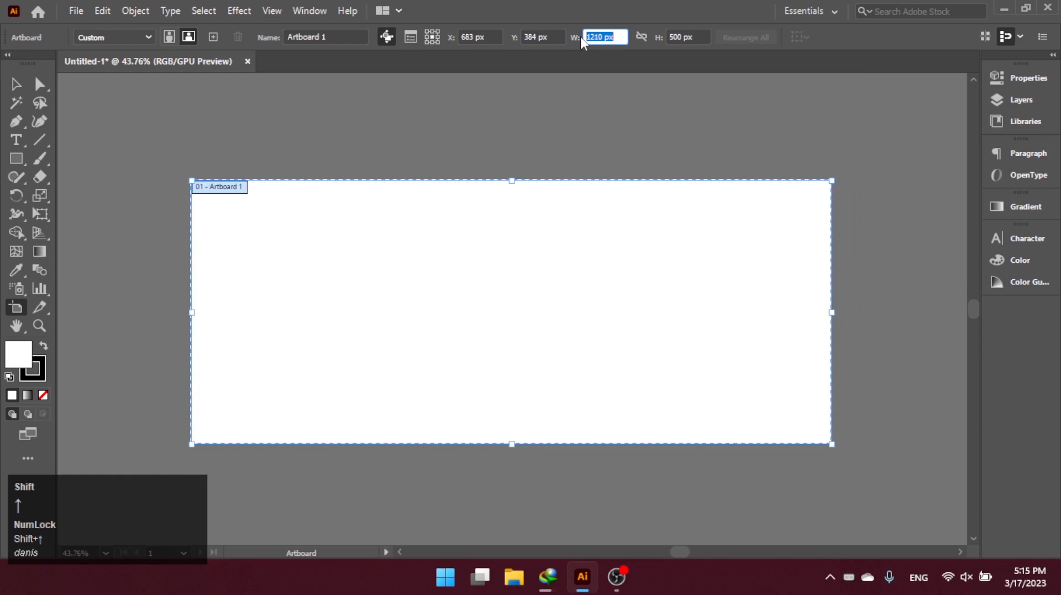
pyautogui.hotkey('shift', 'Up')
pyautogui.hotkey('shift', 'Up')
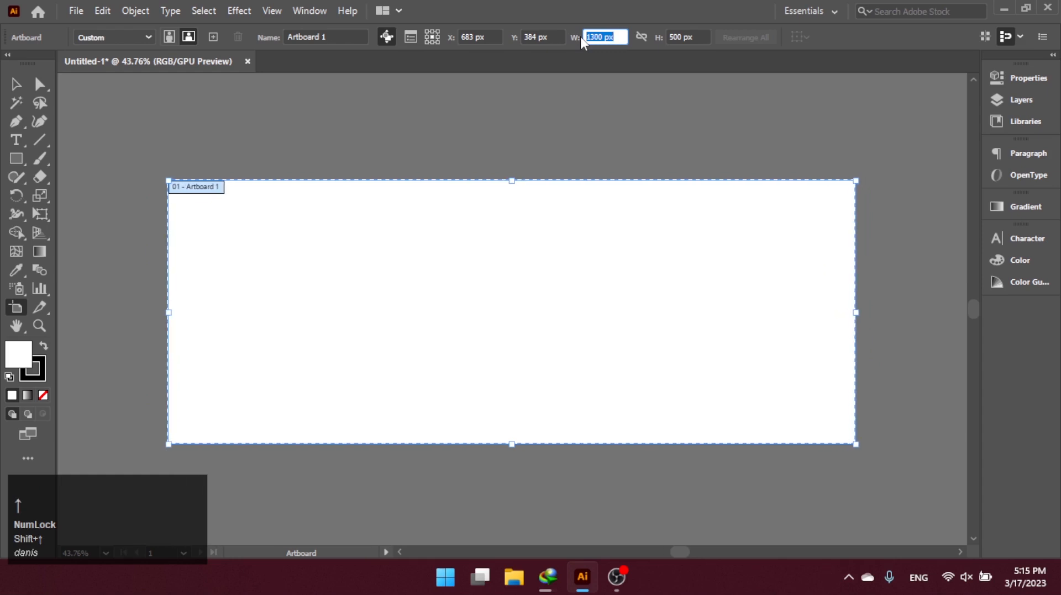
pyautogui.click(22, 88)
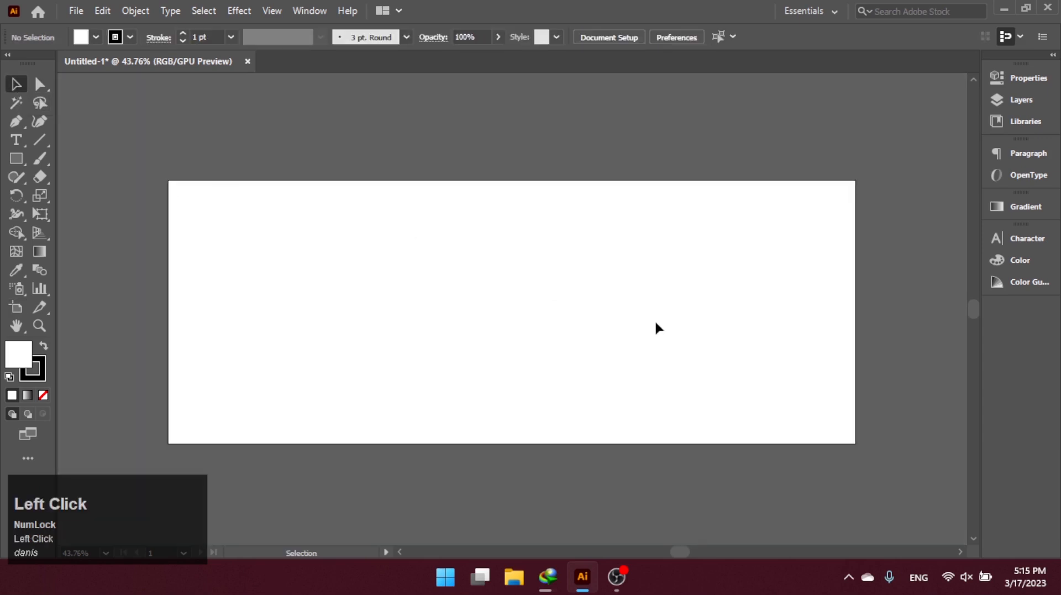
# Draw a rectangle that covers the whole artboard, from its upper-left to its lower-right corner.
pyautogui.hotkey('ctrl', 'space')
pyautogui.moveTo(675, 317); pyautogui.dragTo(647, 324)
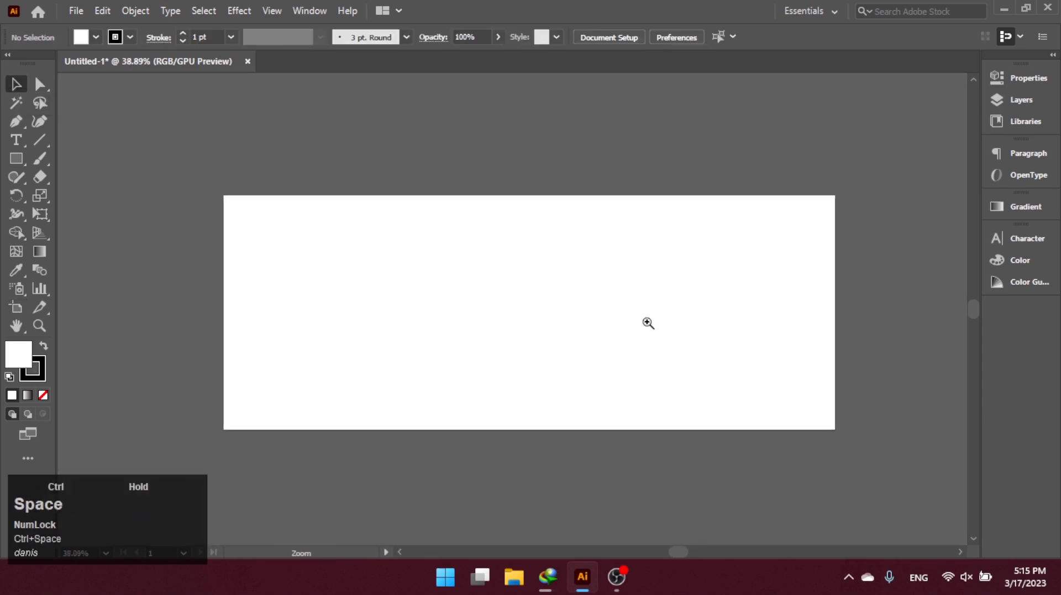
pyautogui.click(16, 159)
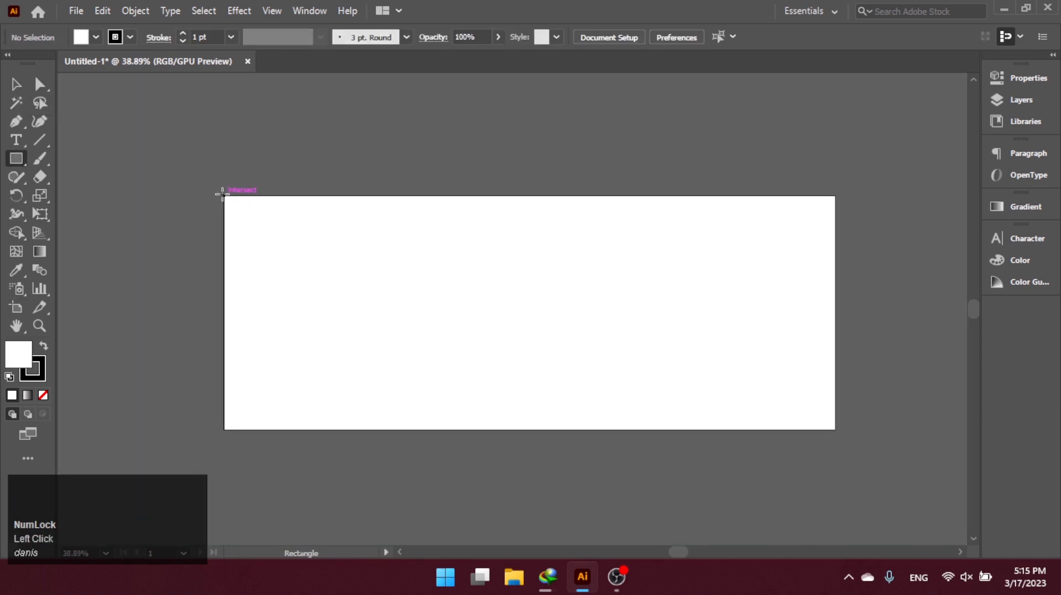
pyautogui.moveTo(224, 195); pyautogui.dragTo(836, 429)
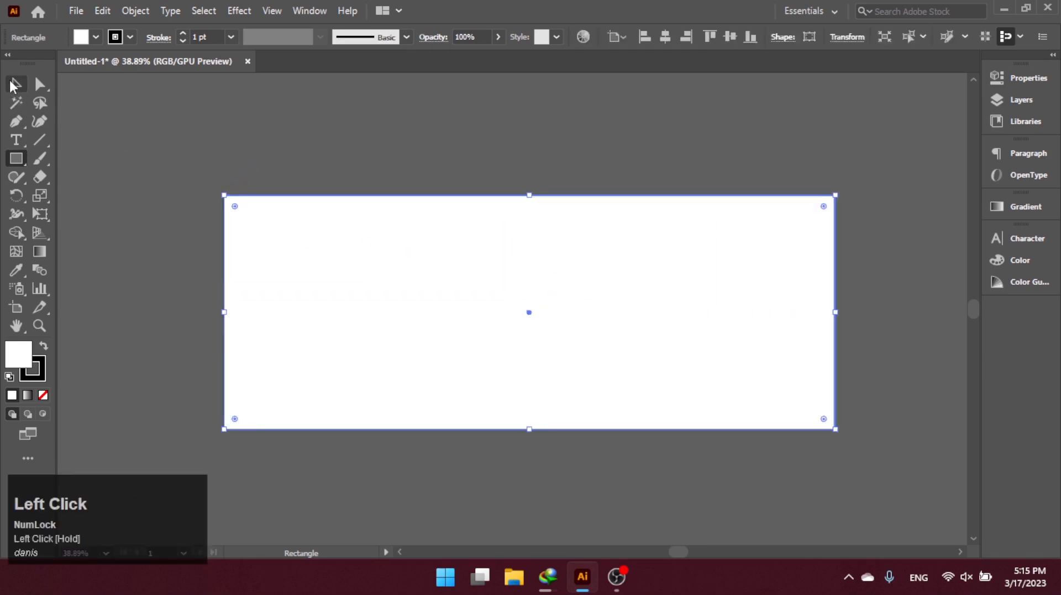
# Remove the rectangle's stroke and fill it with black (000000).
pyautogui.click(12, 82)
pyautogui.click(42, 373)
pyautogui.click(43, 396)
pyautogui.click(22, 353)
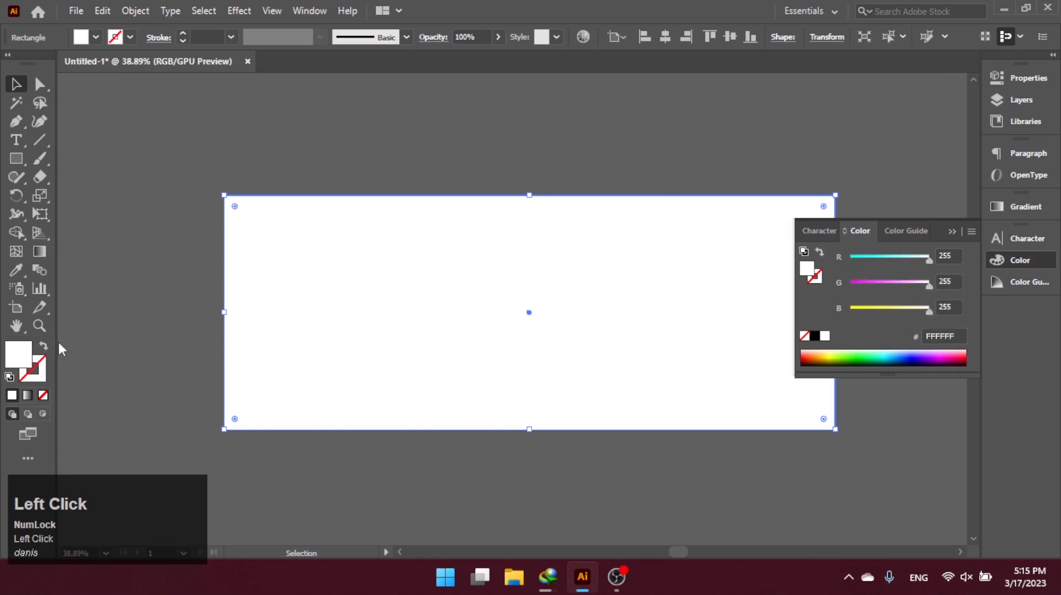
pyautogui.click(44, 350)
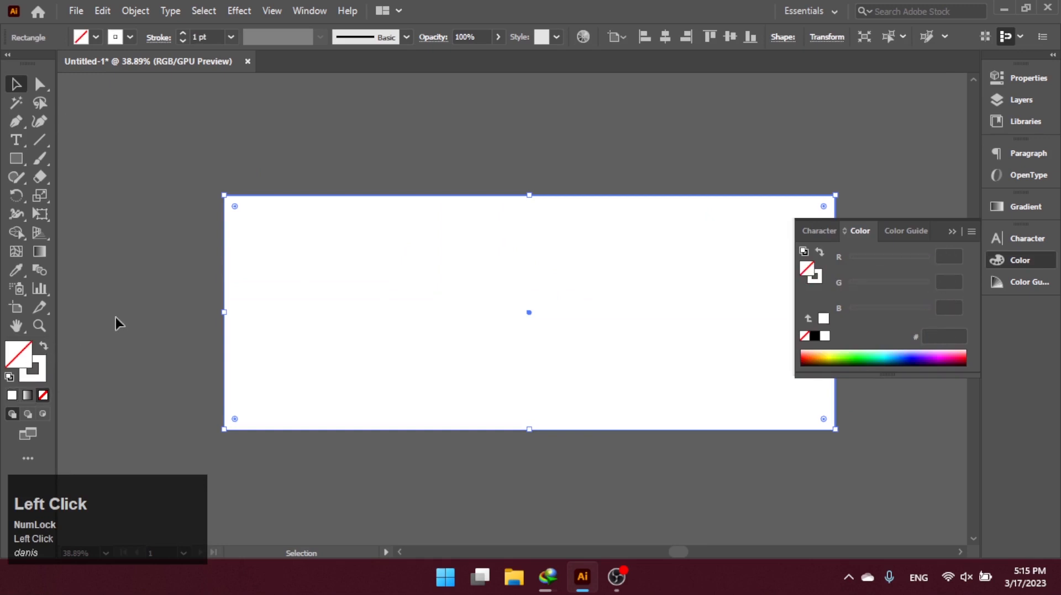
pyautogui.click(44, 349)
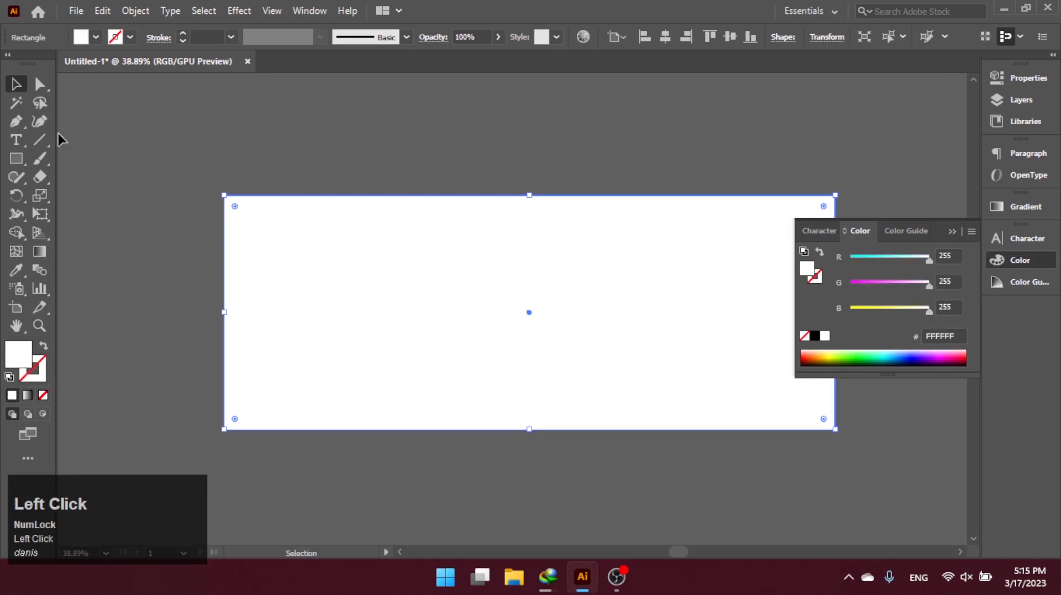
pyautogui.click(96, 38)
pyautogui.click(46, 63)
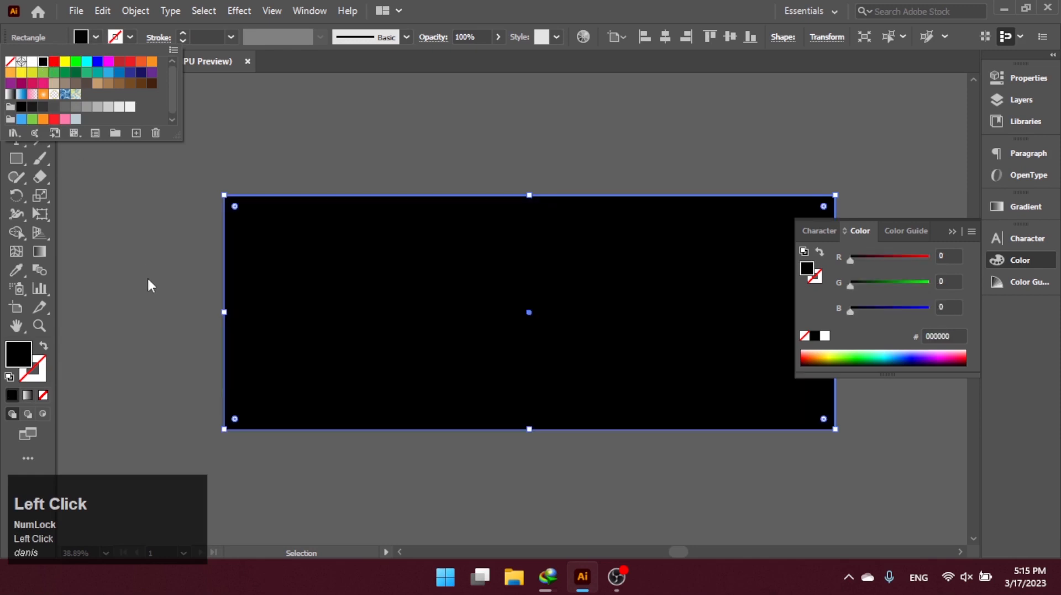
pyautogui.click(147, 282)
pyautogui.click(949, 232)
# Draw a straight Pen path from the rectangle's upper-right corner diagonally through its lower-left corner, extending well beyond it.
pyautogui.moveTo(659, 329); pyautogui.dragTo(568, 294)
pyautogui.click(653, 239)
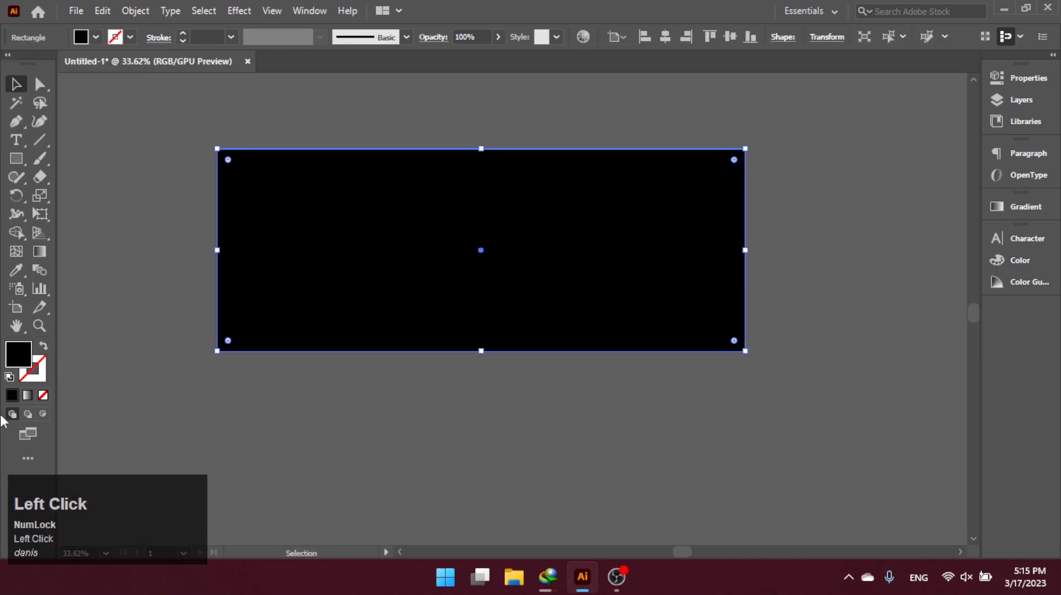
pyautogui.click(15, 121)
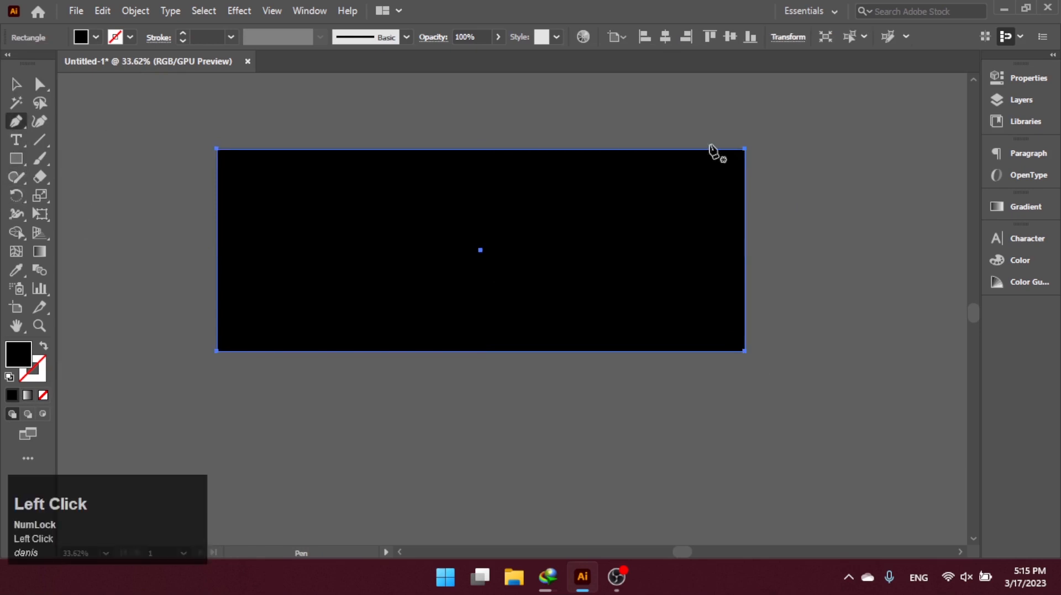
pyautogui.click(748, 148)
pyautogui.click(68, 406)
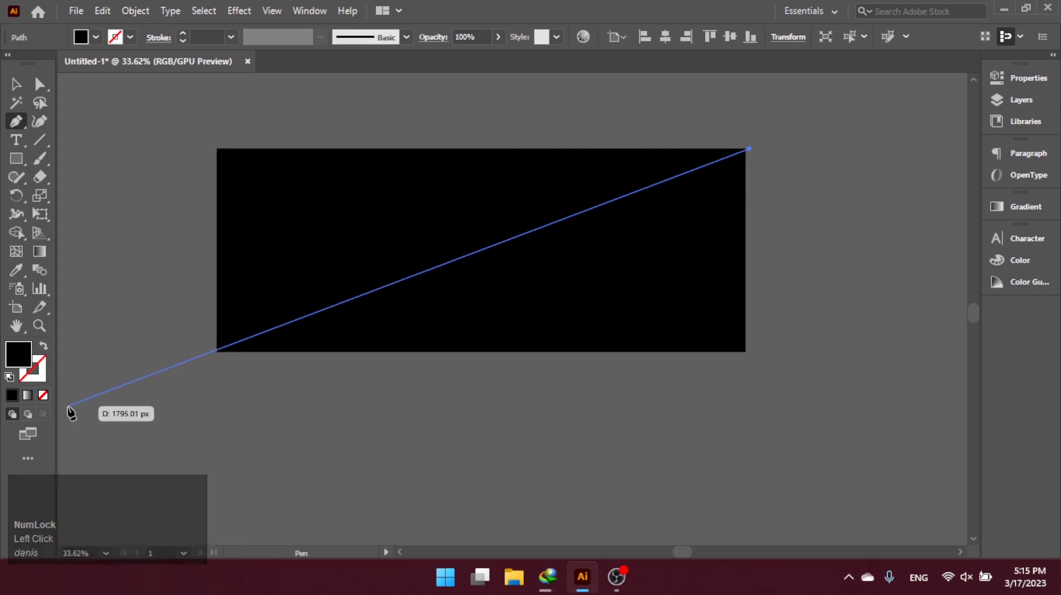
# Split the rectangle along the diagonal path with the Shape Builder and delete the leftover line outside its lower-left corner.
pyautogui.press('v')
pyautogui.moveTo(185, 277); pyautogui.dragTo(310, 393)
pyautogui.click(23, 234)
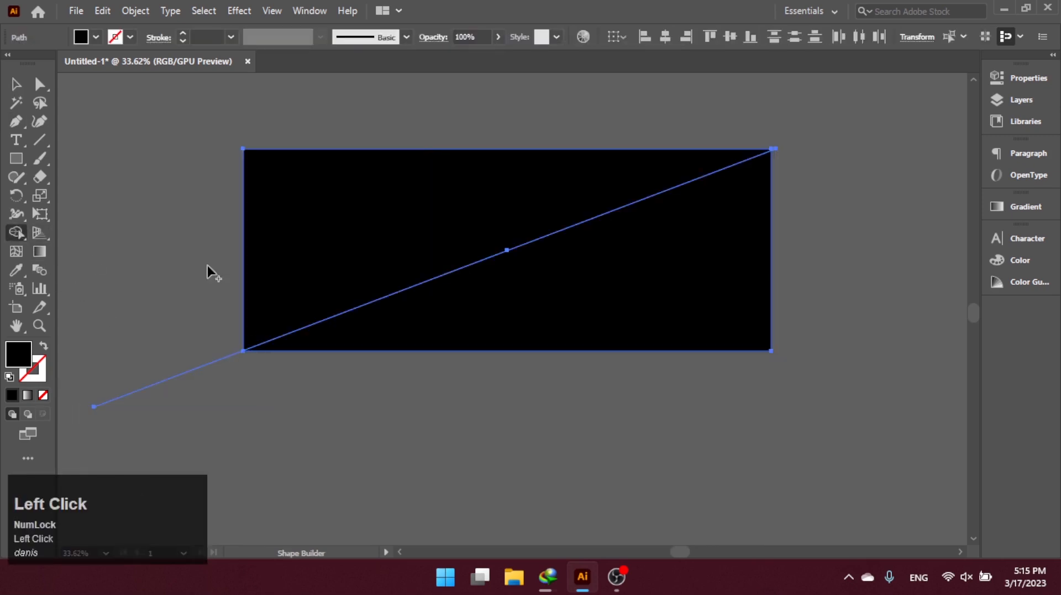
pyautogui.press('v')
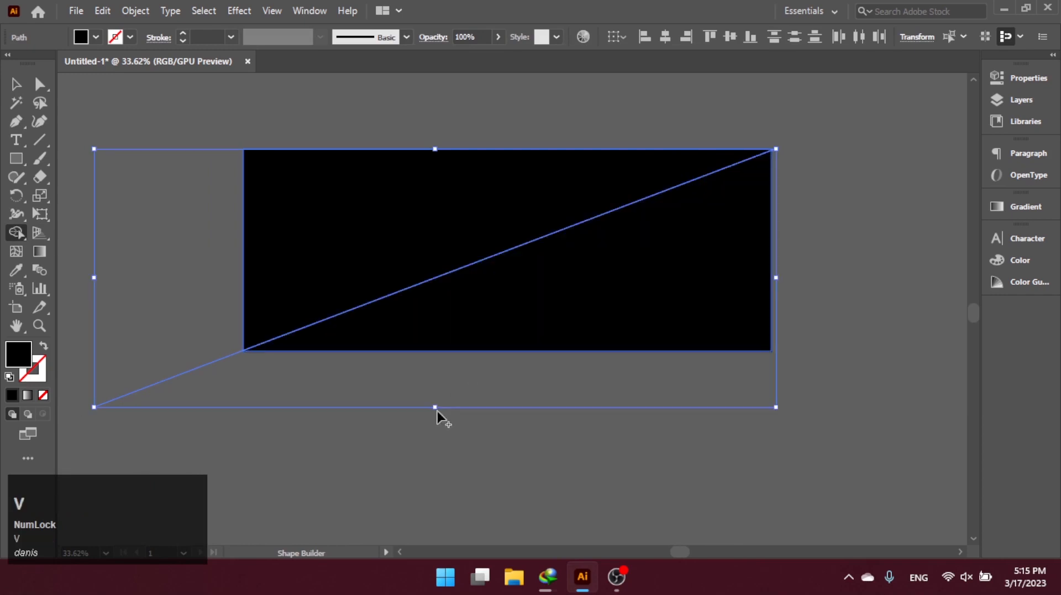
pyautogui.moveTo(171, 341); pyautogui.dragTo(194, 442)
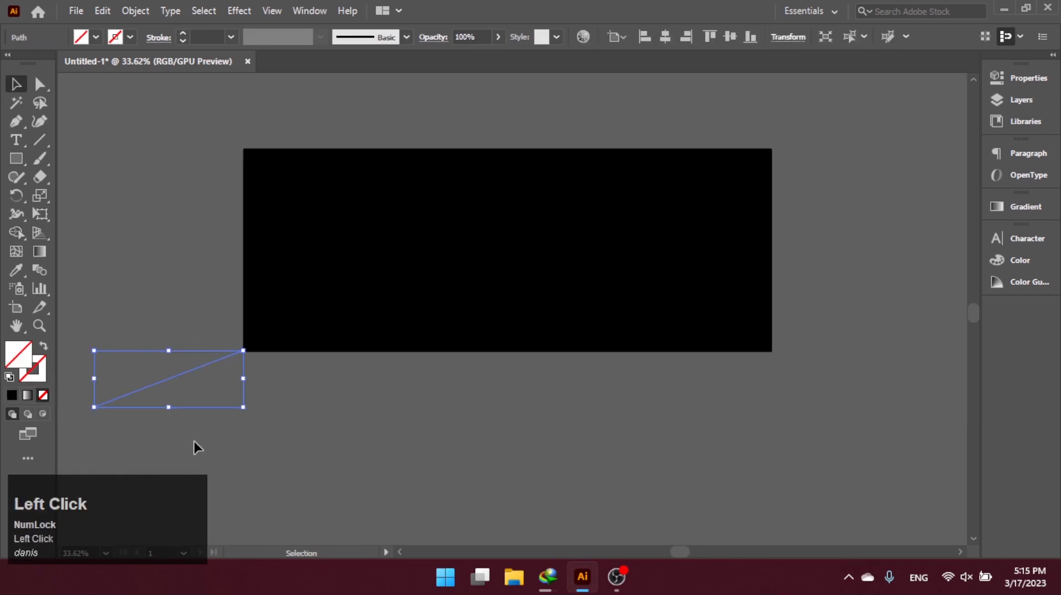
pyautogui.press('Delete')
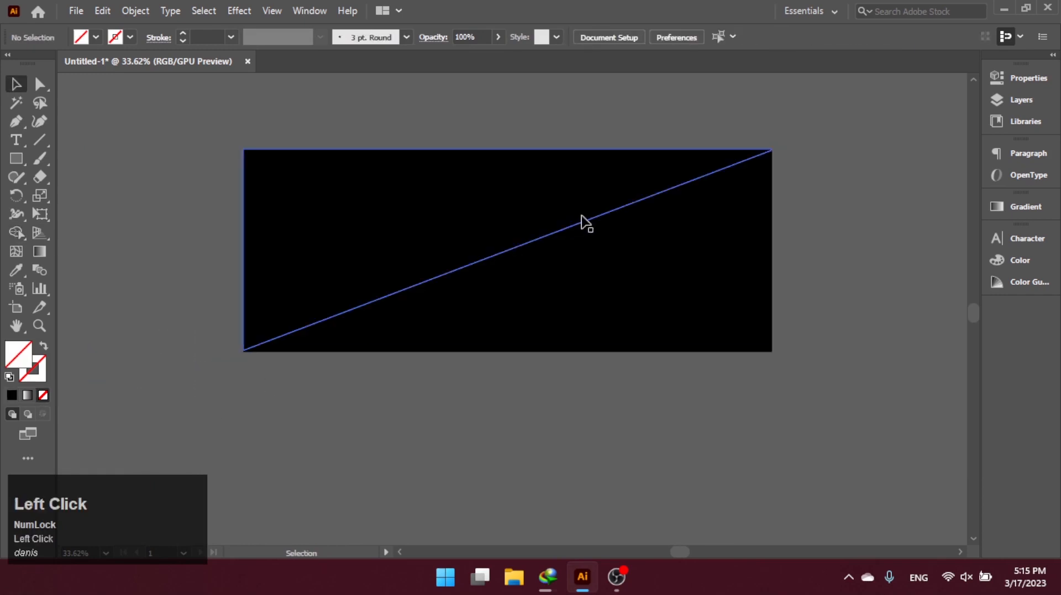
# Move the lower triangle away from the upper one to test the split, and undo the move.
pyautogui.click(774, 150)
pyautogui.moveTo(693, 291); pyautogui.dragTo(721, 333)
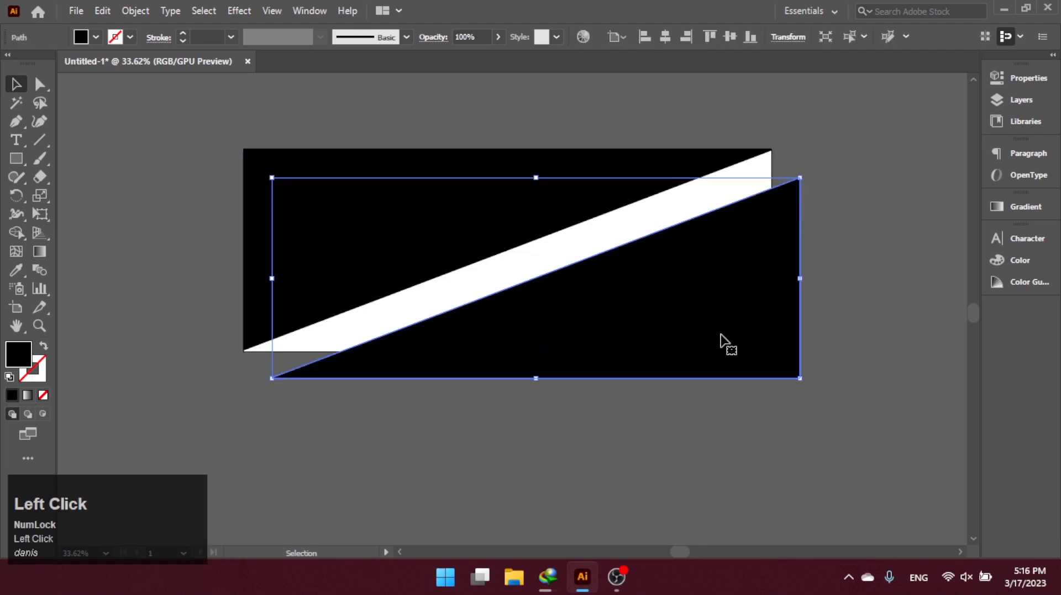
pyautogui.hotkey('ctrl', 'z')
pyautogui.click(748, 472)
pyautogui.moveTo(748, 471); pyautogui.dragTo(705, 450)
# Rotate both black triangles together by 180°, check that each selects separately, and deselect them.
pyautogui.moveTo(466, 179); pyautogui.dragTo(755, 426)
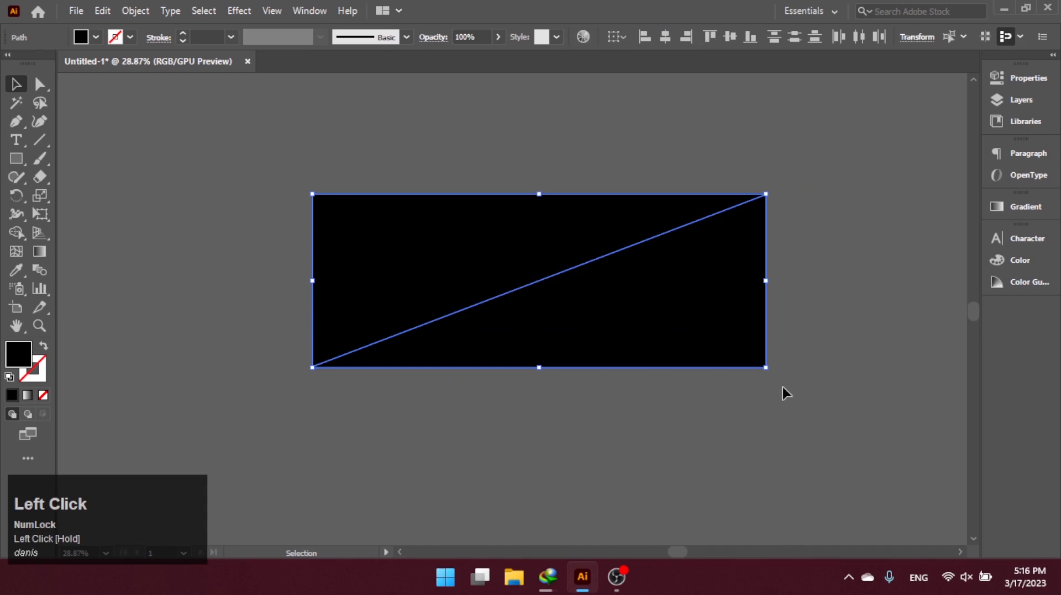
pyautogui.moveTo(769, 377); pyautogui.dragTo(378, 254)
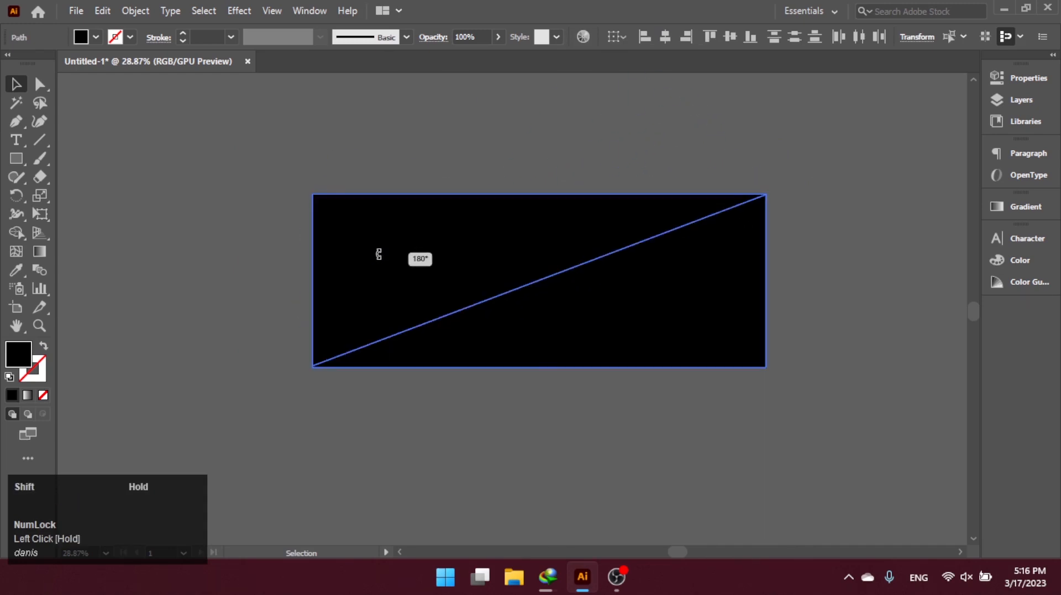
pyautogui.click(524, 430)
pyautogui.click(709, 317)
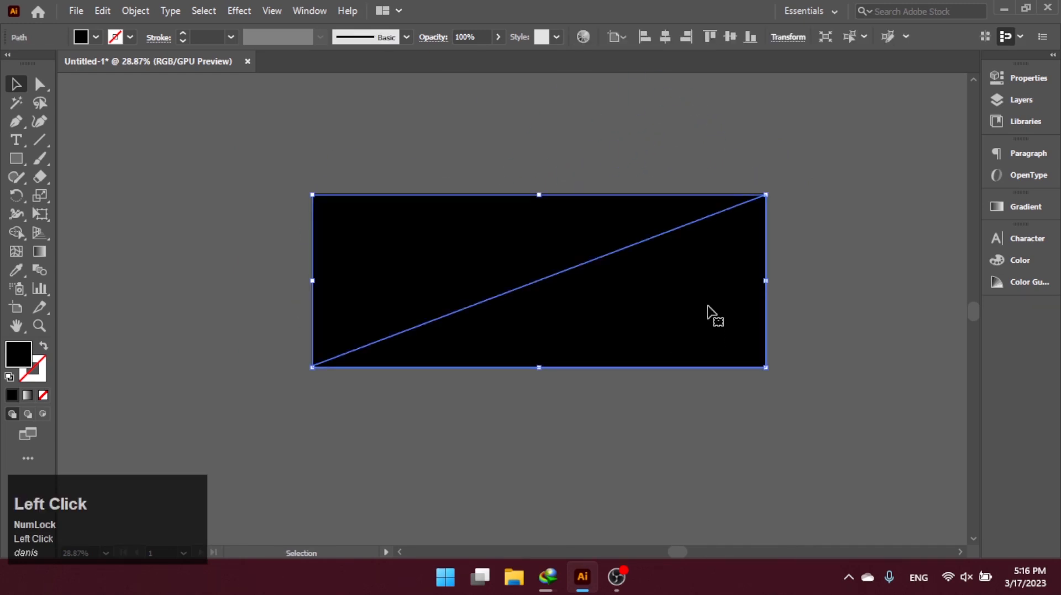
pyautogui.click(458, 424)
pyautogui.click(450, 255)
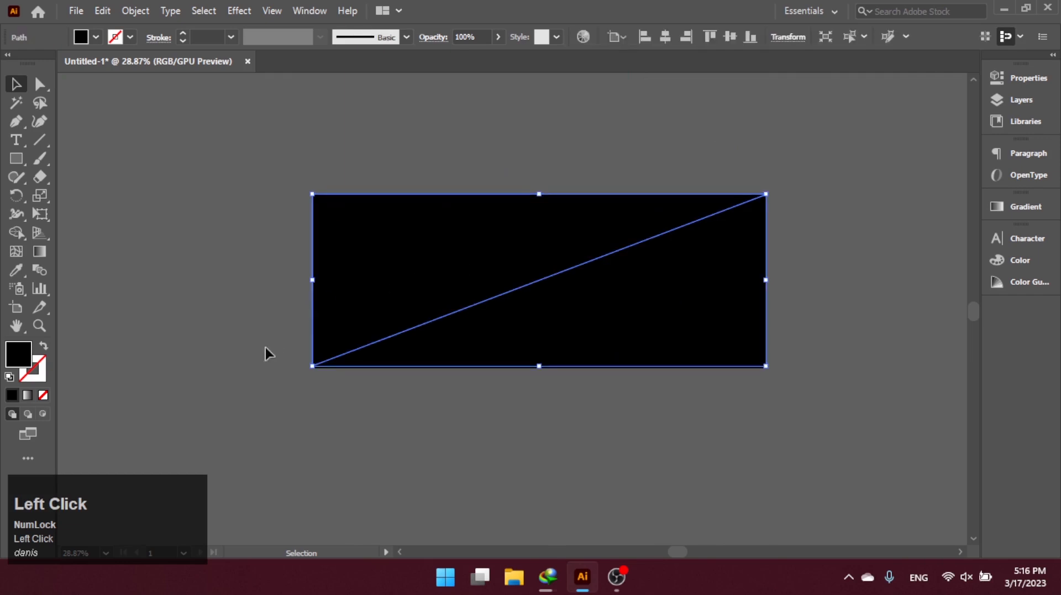
pyautogui.click(187, 234)
pyautogui.click(325, 270)
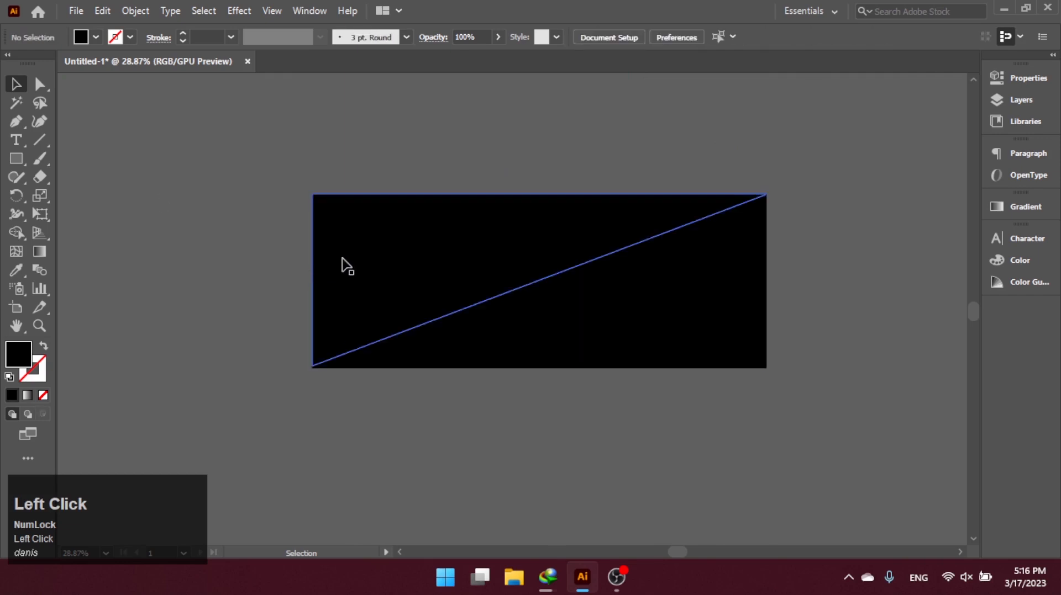
pyautogui.click(215, 199)
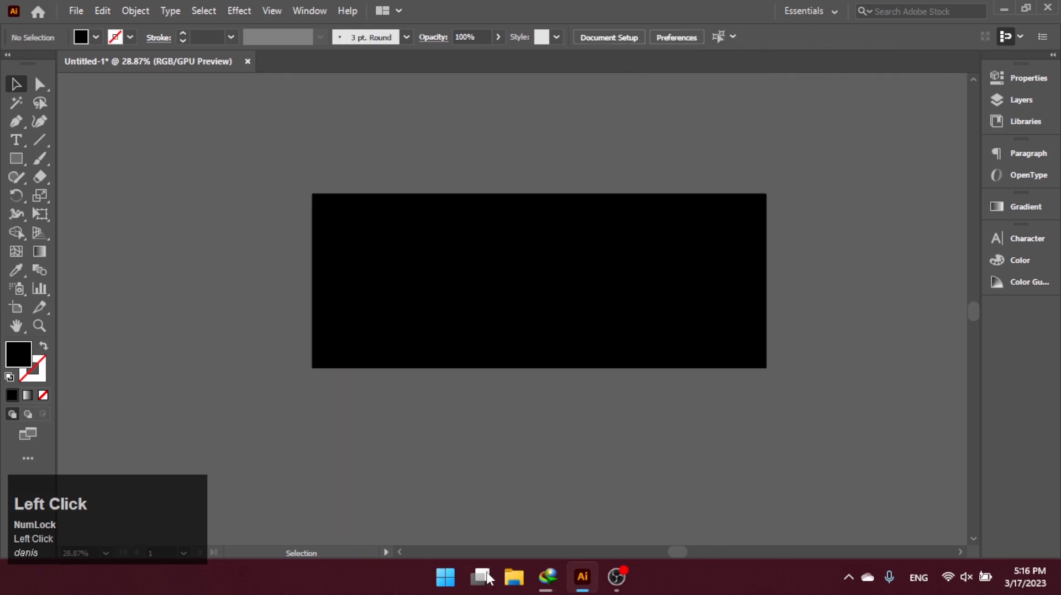
# Choose all three images in the Desktop's banner folder for placing as linked files.
pyautogui.click(512, 580)
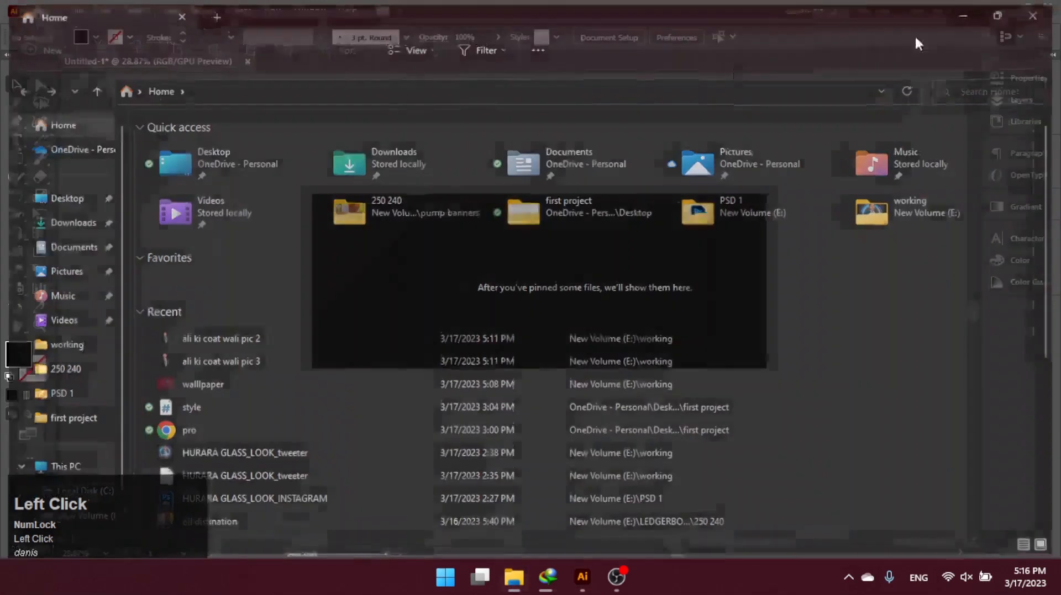
pyautogui.click(1031, 13)
pyautogui.click(79, 12)
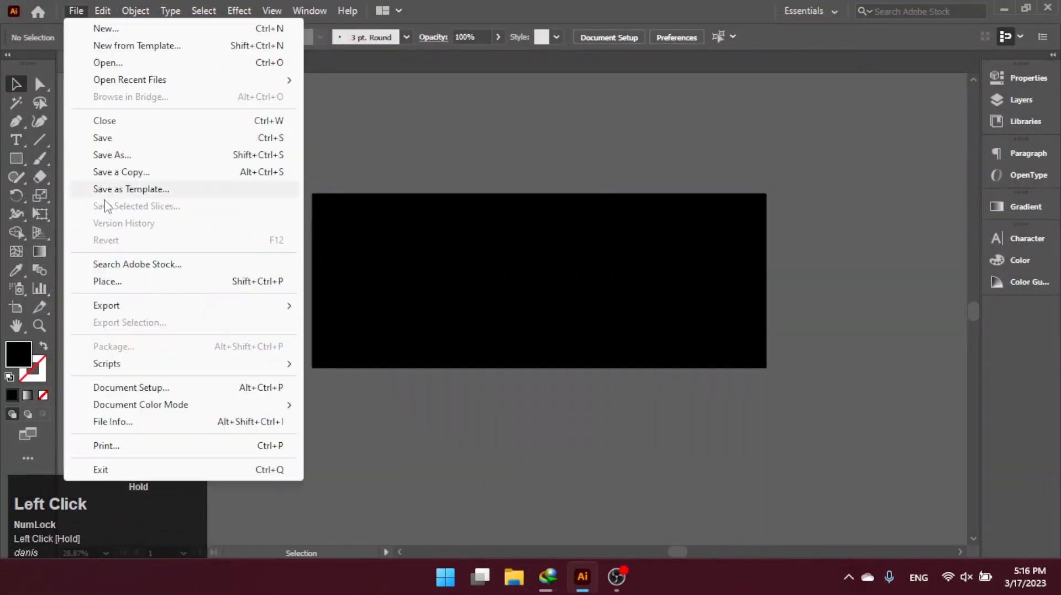
pyautogui.click(89, 282)
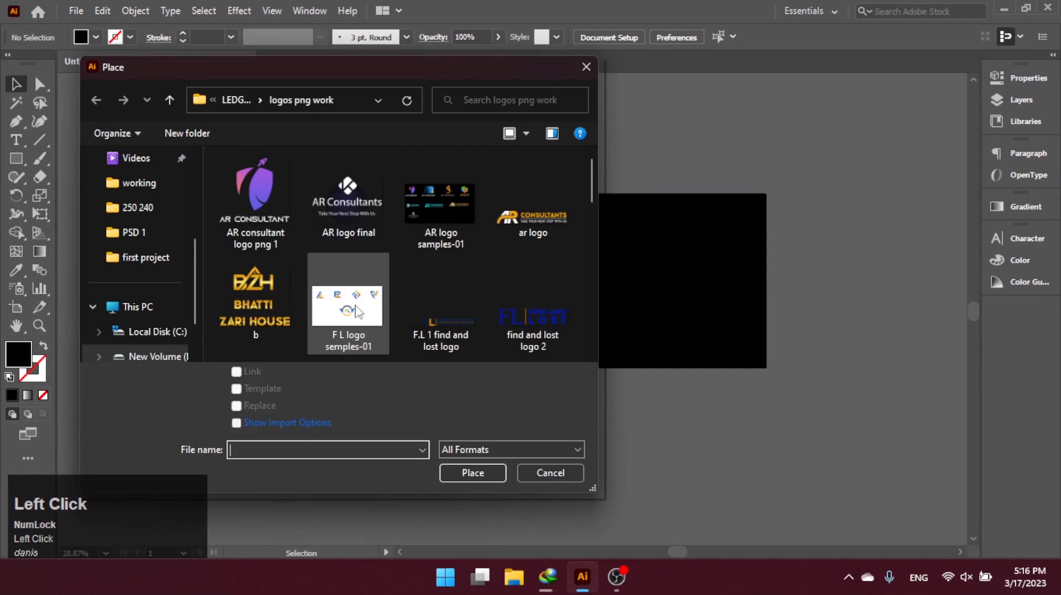
pyautogui.scroll(5, 142, 229)
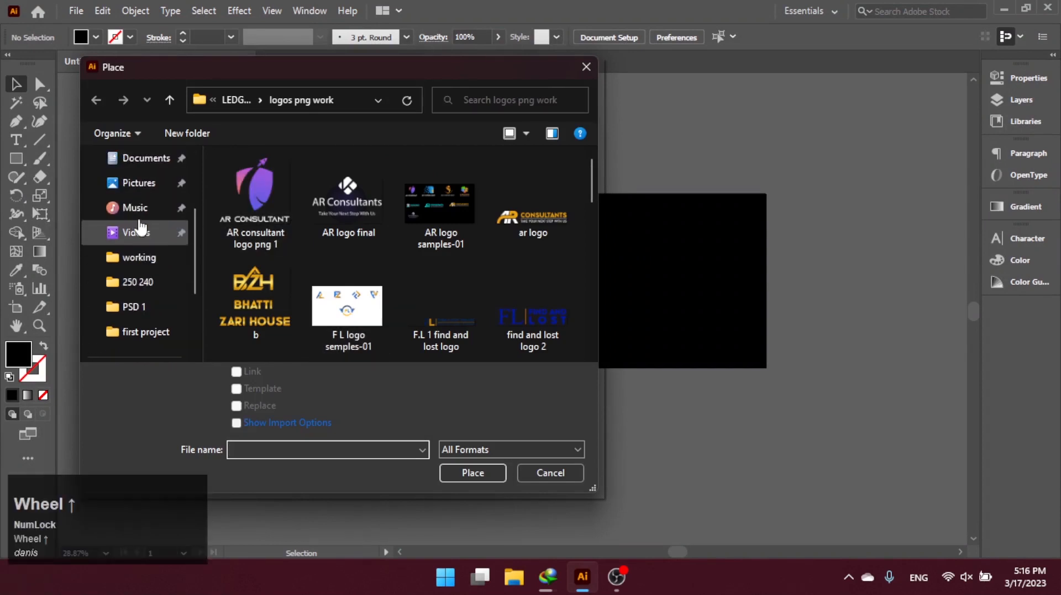
pyautogui.click(150, 193)
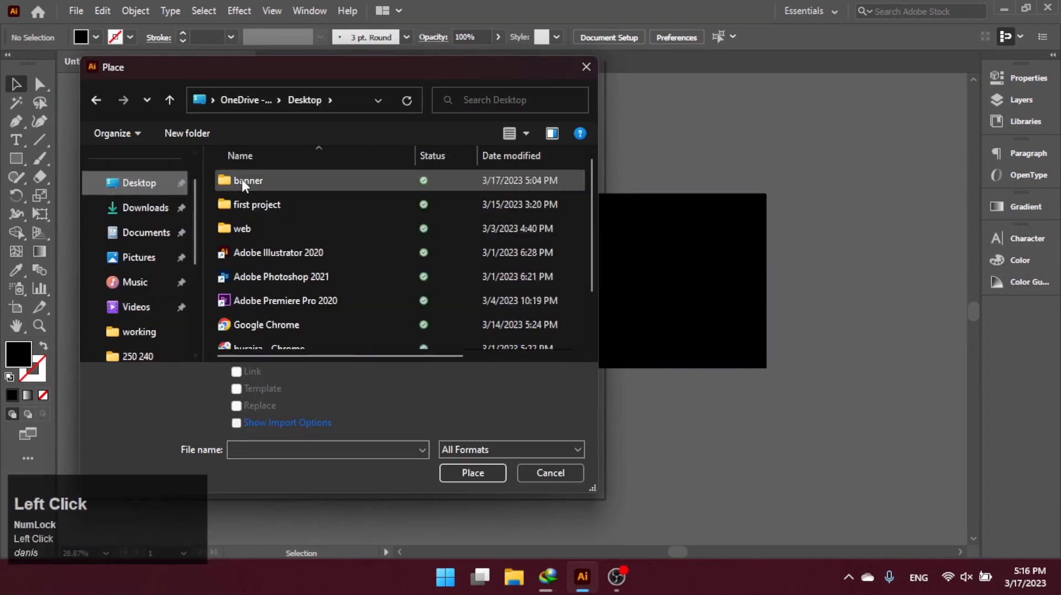
pyautogui.doubleClick(243, 180)
pyautogui.moveTo(239, 301); pyautogui.dragTo(569, 176)
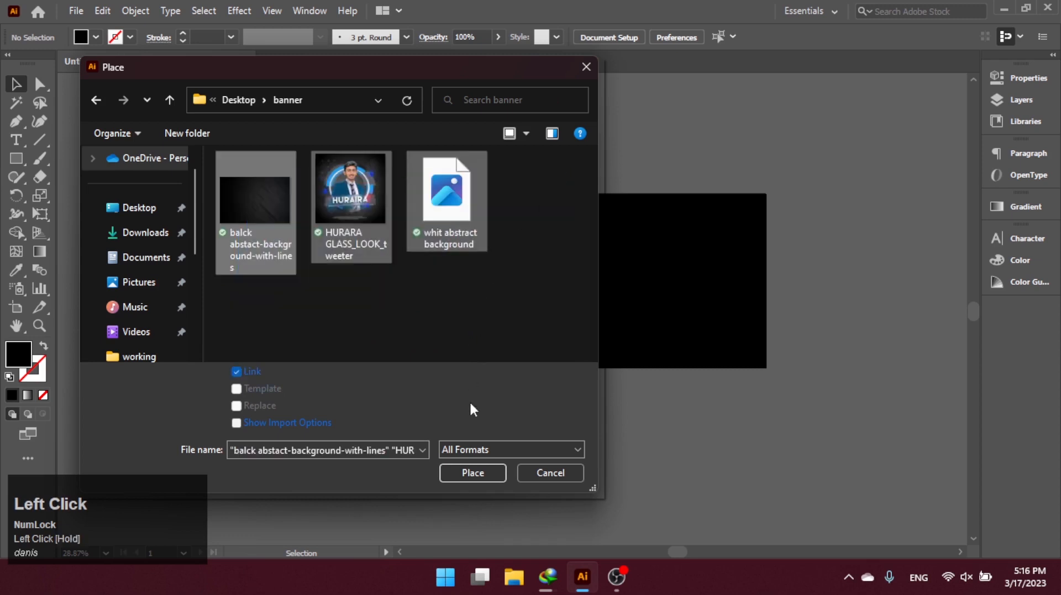
pyautogui.click(473, 473)
# Place the black background and the portrait beside the artboard and the white abstract background just below it.
pyautogui.moveTo(70, 143); pyautogui.dragTo(260, 383)
pyautogui.moveTo(70, 281); pyautogui.dragTo(387, 445)
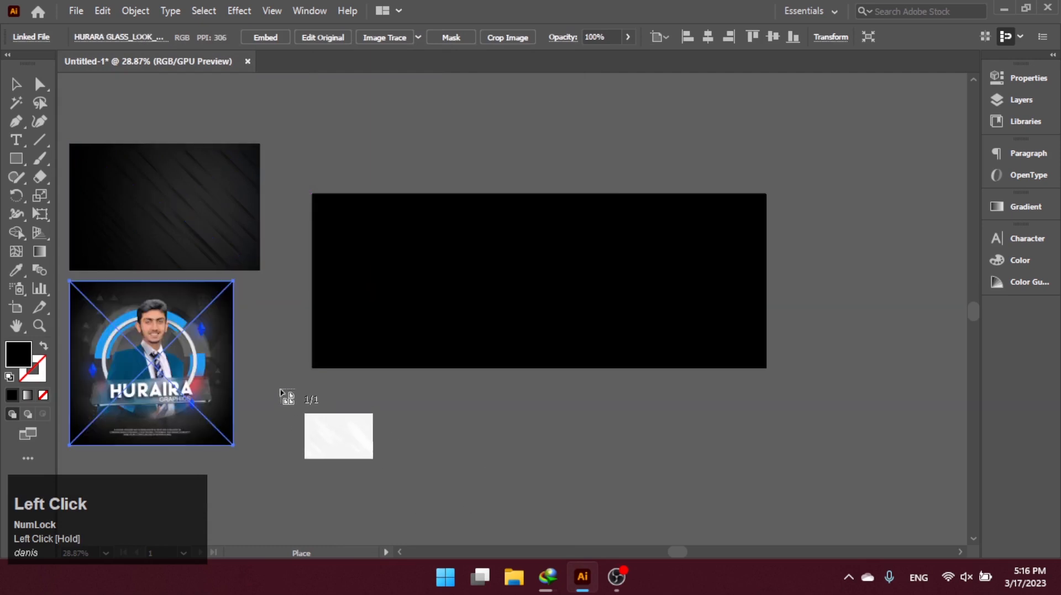
pyautogui.moveTo(312, 373); pyautogui.dragTo(599, 461)
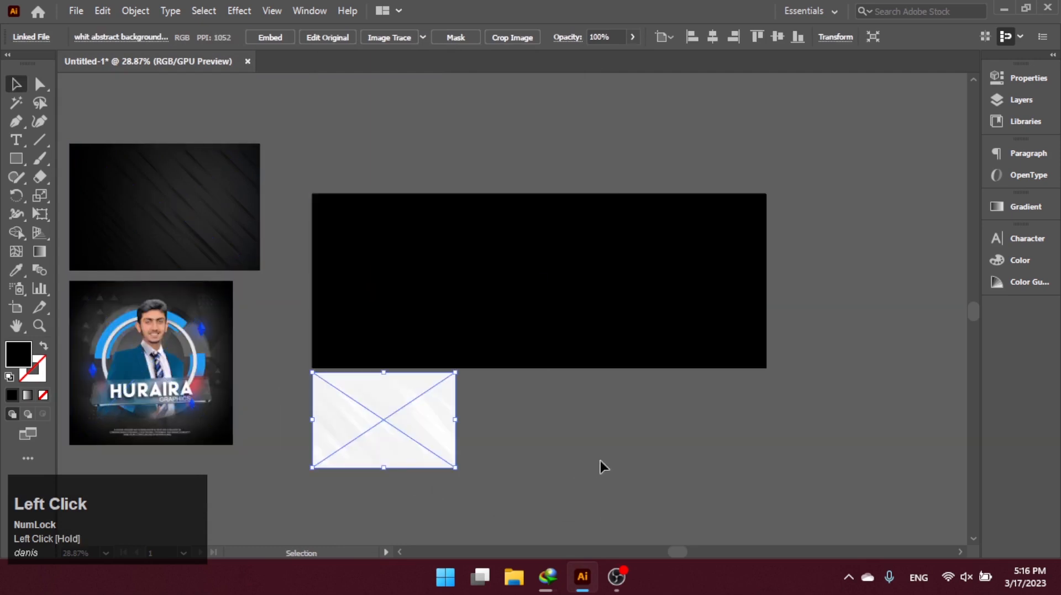
pyautogui.click(561, 429)
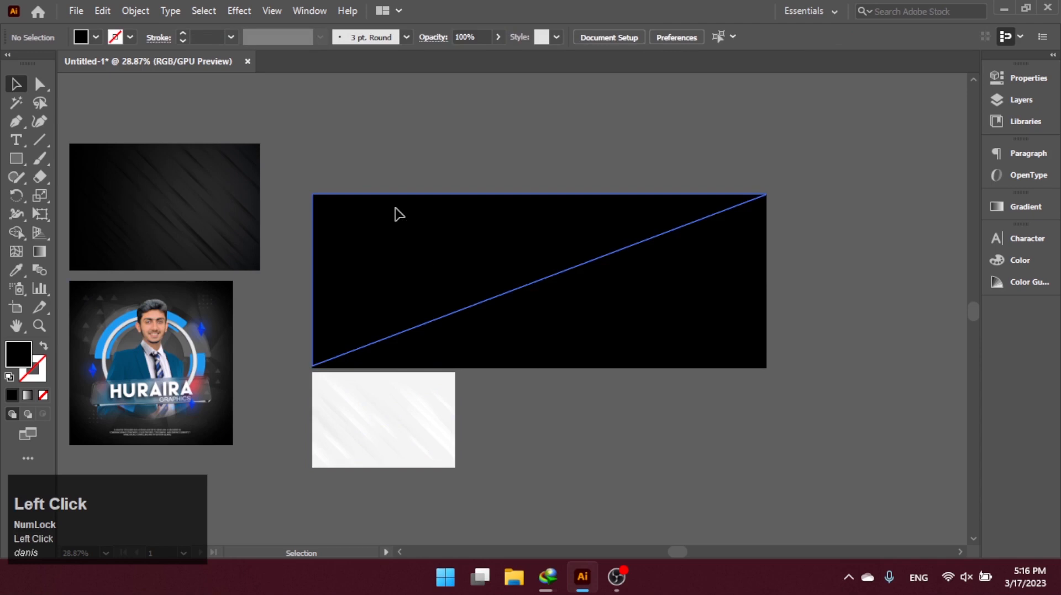
# Enlarge the white abstract background to about 1308 px wide over the banner and move it down 60 px.
pyautogui.click(464, 214)
pyautogui.moveTo(433, 461); pyautogui.dragTo(967, 499)
pyautogui.moveTo(586, 286); pyautogui.dragTo(585, 307)
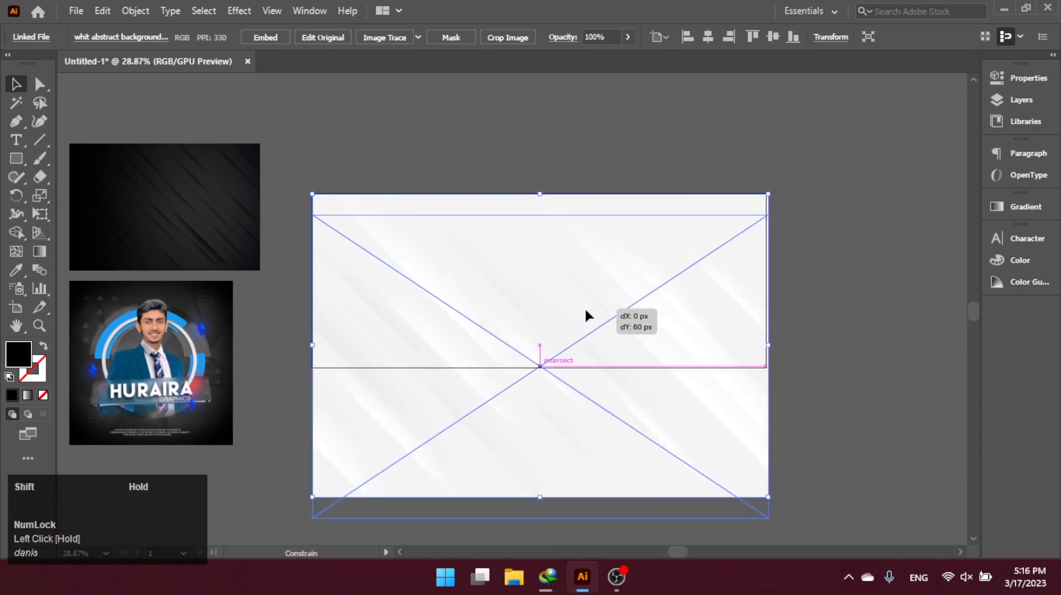
# Bring the upper black triangle to the front and use it as a clipping mask for the white background.
pyautogui.click(571, 199)
pyautogui.rightClick(573, 200)
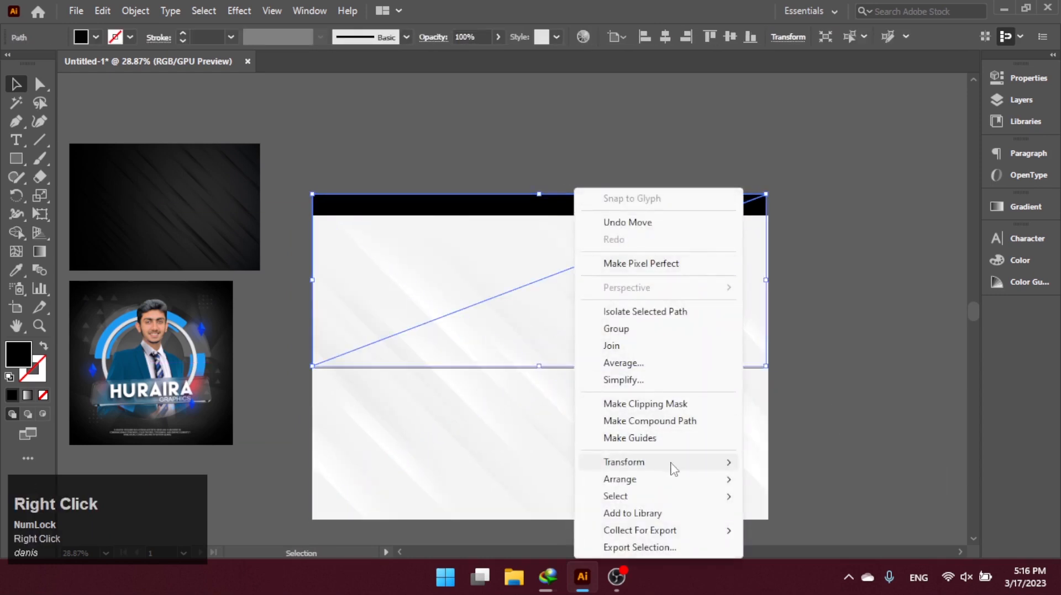
pyautogui.moveTo(691, 482)
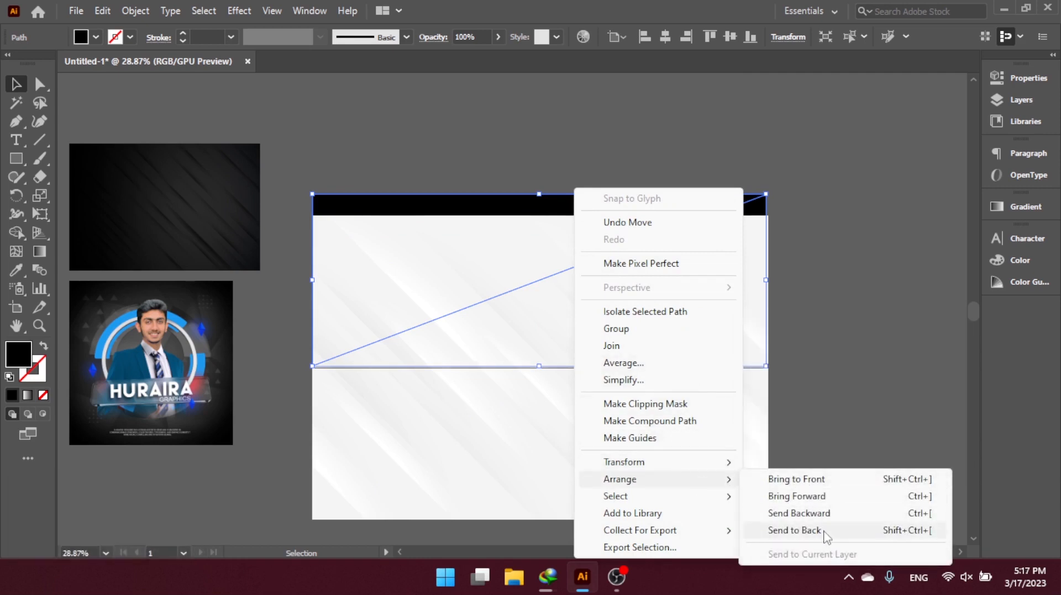
pyautogui.click(807, 479)
pyautogui.keyDown('shift'); pyautogui.click(558, 294); pyautogui.keyUp('shift')
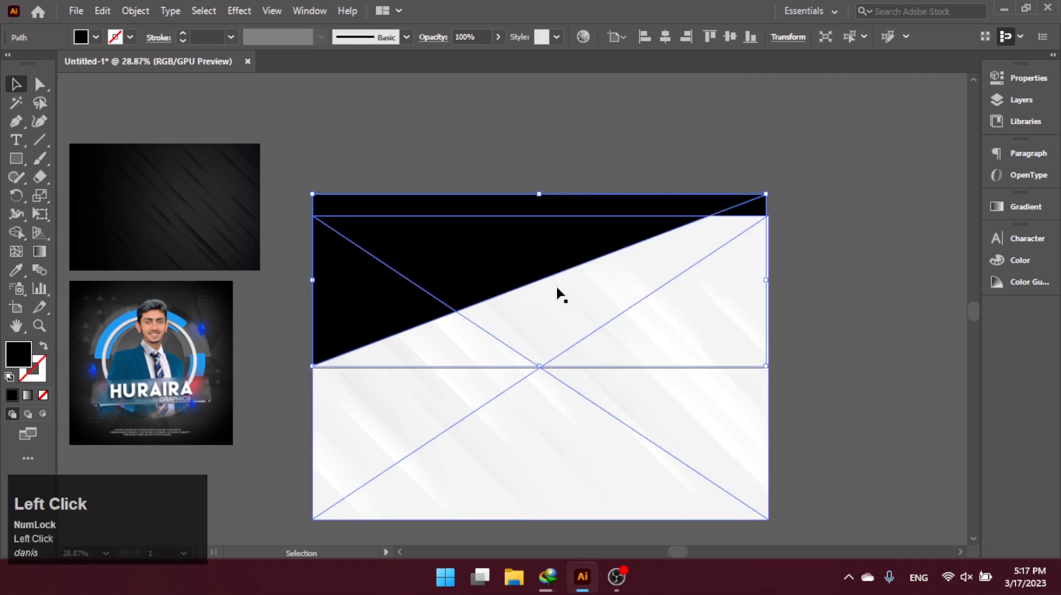
pyautogui.keyDown('shift'); pyautogui.click(671, 309); pyautogui.keyUp('shift')
pyautogui.rightClick(539, 260)
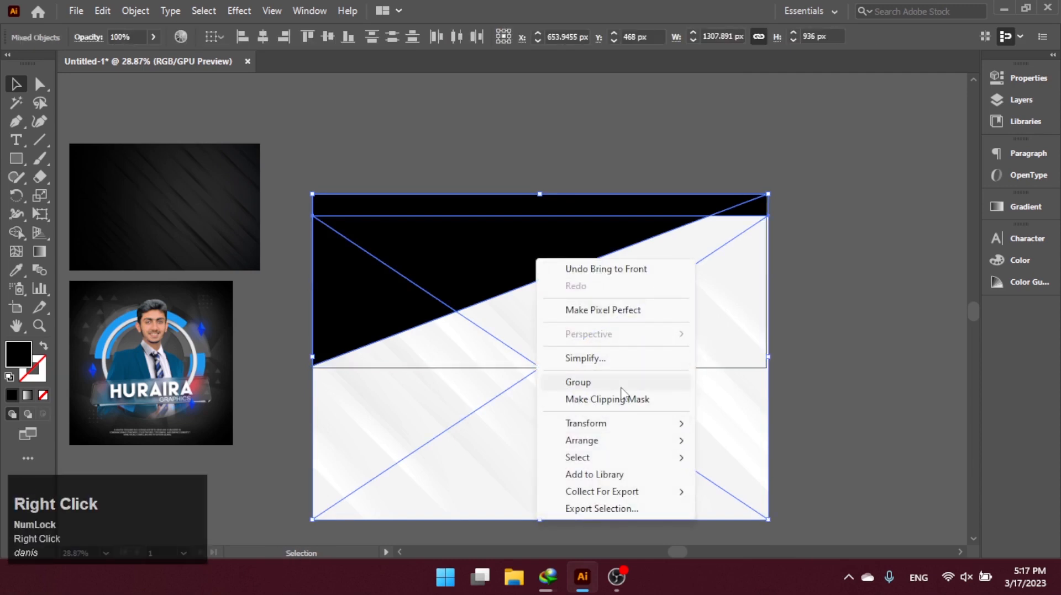
pyautogui.click(607, 400)
# Reposition and enlarge the white background inside its clip group so it fills the whole upper triangle.
pyautogui.doubleClick(509, 259)
pyautogui.moveTo(510, 259); pyautogui.dragTo(502, 200)
pyautogui.moveTo(518, 236); pyautogui.dragTo(506, 217)
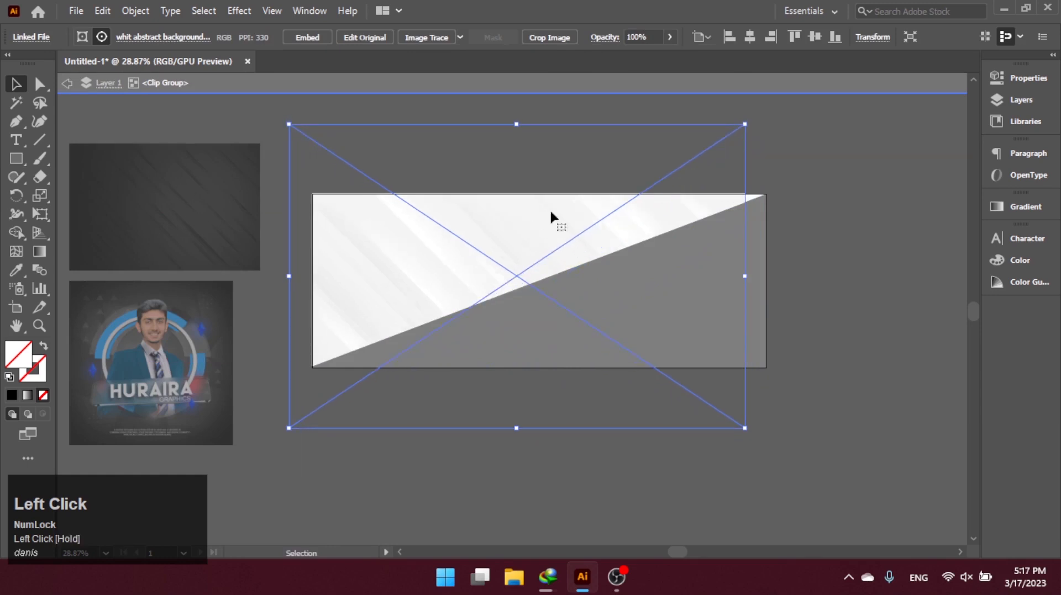
pyautogui.moveTo(747, 277); pyautogui.dragTo(791, 278)
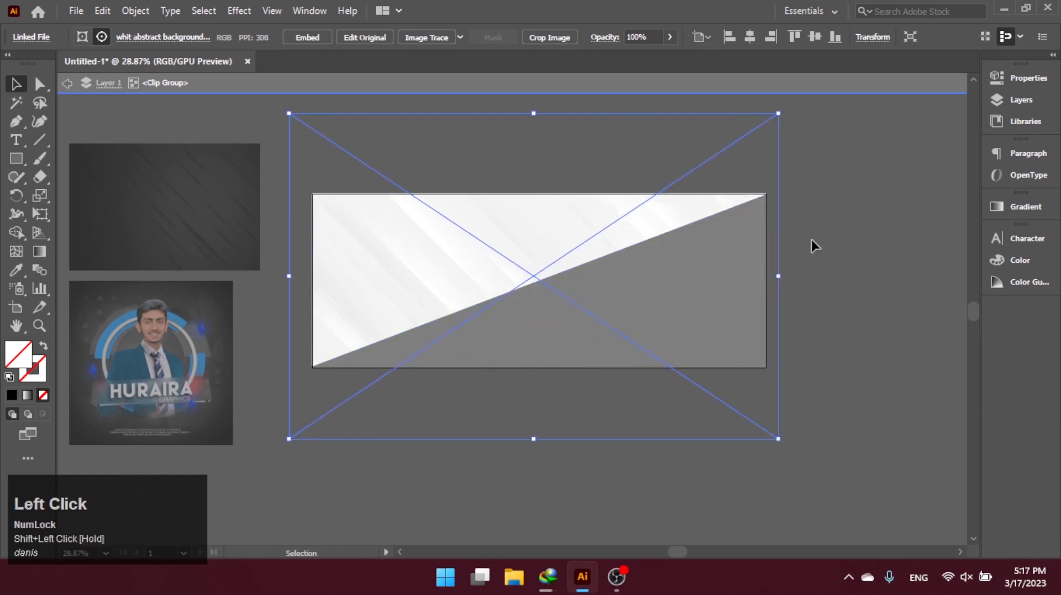
pyautogui.doubleClick(822, 241)
# Move the black abstract background onto the banner and enlarge it over the lower triangle.
pyautogui.click(621, 310)
pyautogui.click(565, 434)
pyautogui.moveTo(176, 205); pyautogui.dragTo(437, 396)
pyautogui.moveTo(503, 338); pyautogui.dragTo(729, 188)
# Bring the lower triangle to the front and use it as a clipping mask for the black background.
pyautogui.click(758, 300)
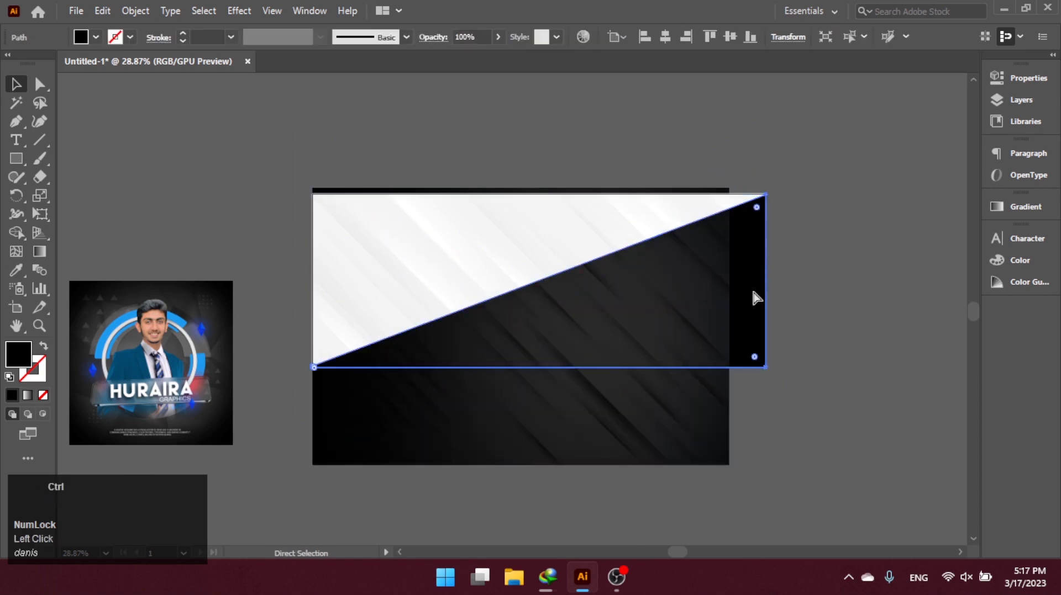
pyautogui.hotkey('ctrl', 'shift', ']')
pyautogui.keyDown('shift'); pyautogui.click(699, 385); pyautogui.keyUp('shift')
pyautogui.rightClick(698, 385)
pyautogui.click(777, 207)
# Shift and enlarge the black background inside its clip group so it covers the whole lower triangle.
pyautogui.doubleClick(645, 331)
pyautogui.moveTo(651, 325); pyautogui.dragTo(704, 314)
pyautogui.click(847, 315)
pyautogui.click(594, 331)
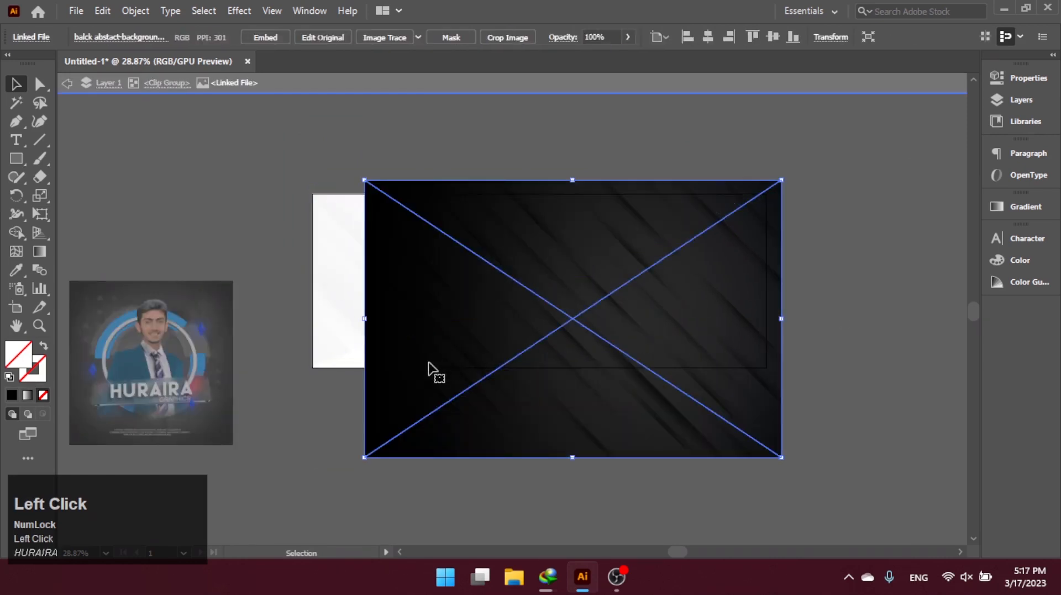
pyautogui.moveTo(367, 328); pyautogui.dragTo(312, 329)
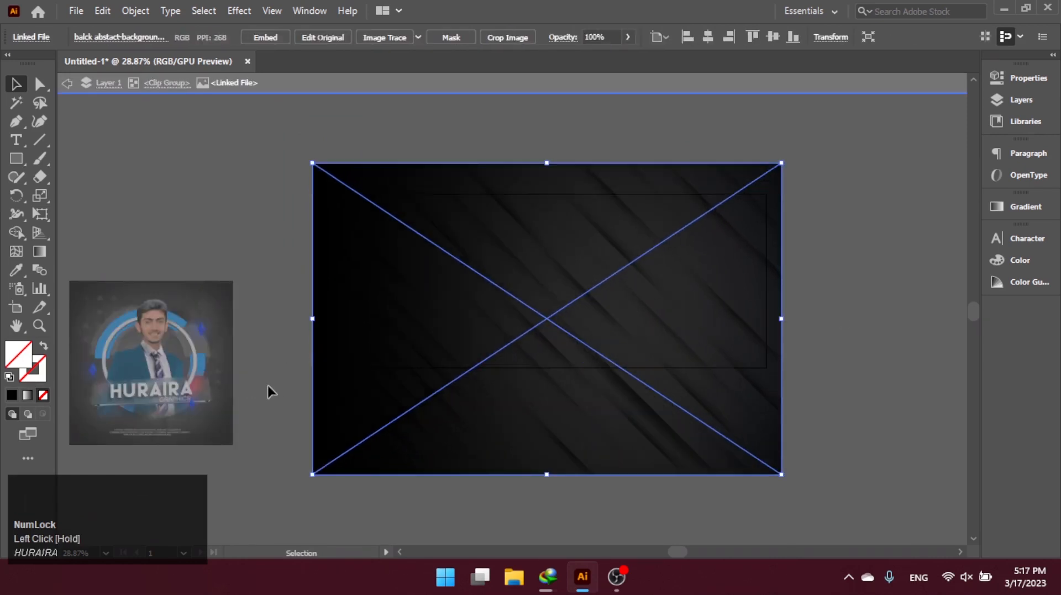
pyautogui.doubleClick(281, 390)
# Draw a circle with the Ellipse tool and center it horizontally and vertically on the artboard.
pyautogui.hotkey('ctrl', 'space')
pyautogui.moveTo(841, 419); pyautogui.dragTo(865, 425)
pyautogui.moveTo(746, 423); pyautogui.dragTo(783, 482)
pyautogui.rightClick(19, 160)
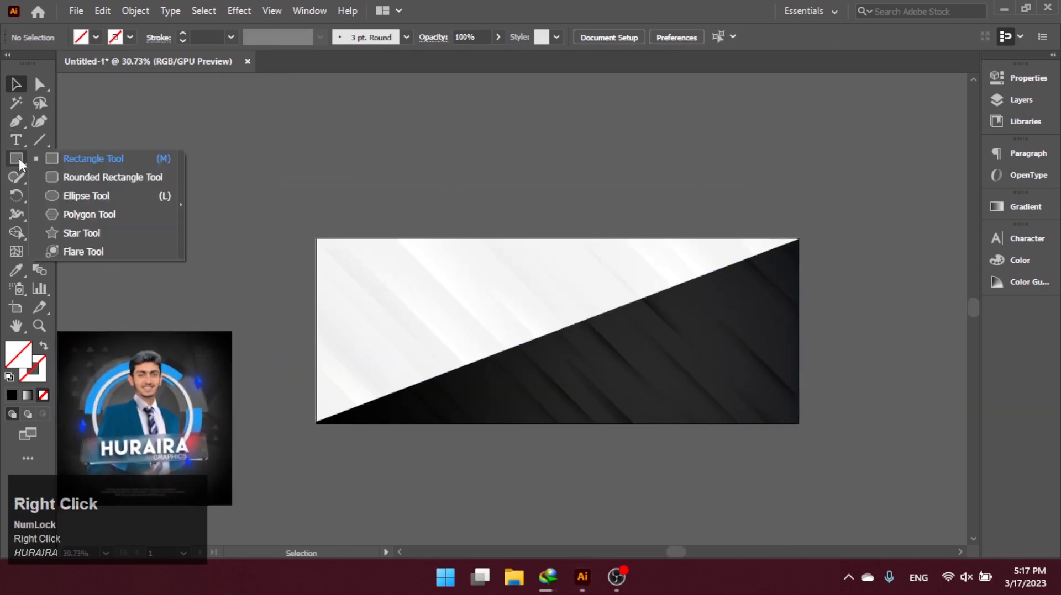
pyautogui.click(77, 197)
pyautogui.moveTo(533, 293); pyautogui.dragTo(648, 408)
pyautogui.press('v')
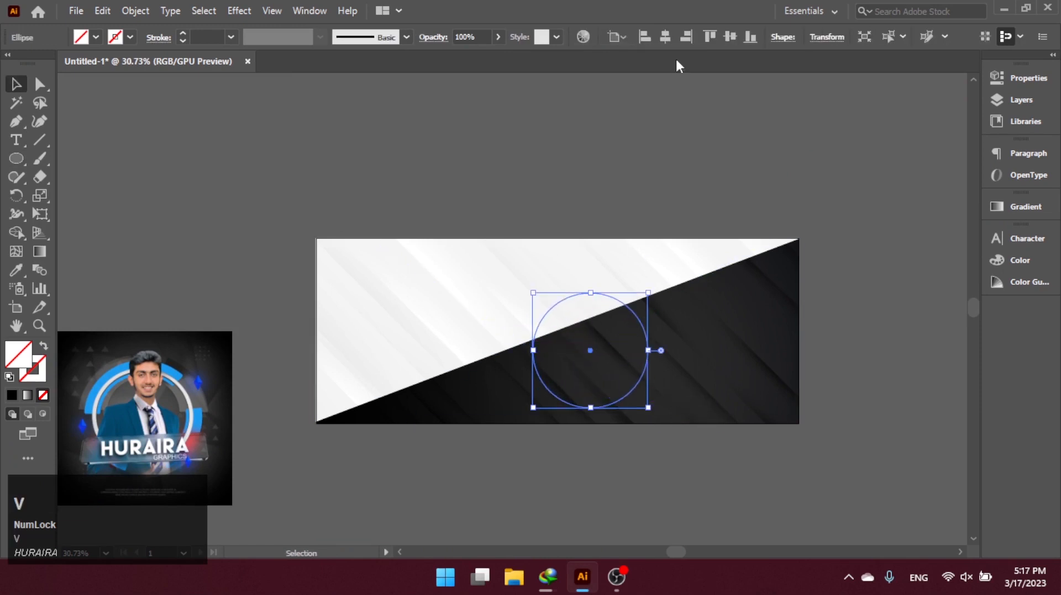
pyautogui.click(672, 35)
pyautogui.click(731, 36)
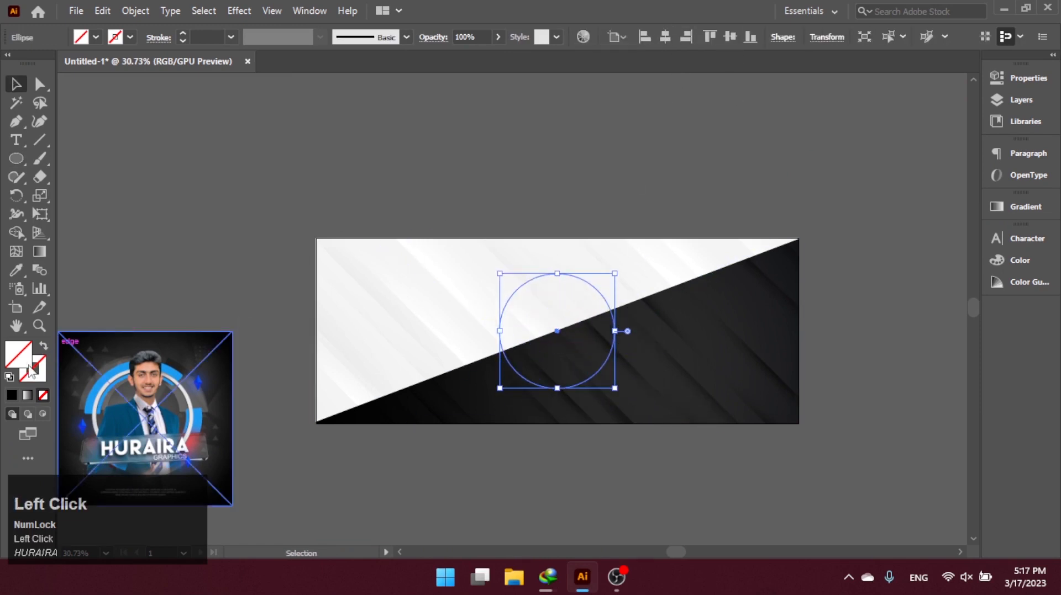
# Fill the circle with the bright blue sampled from the portrait image's ring using the Eyedropper.
pyautogui.click(16, 270)
pyautogui.click(119, 366)
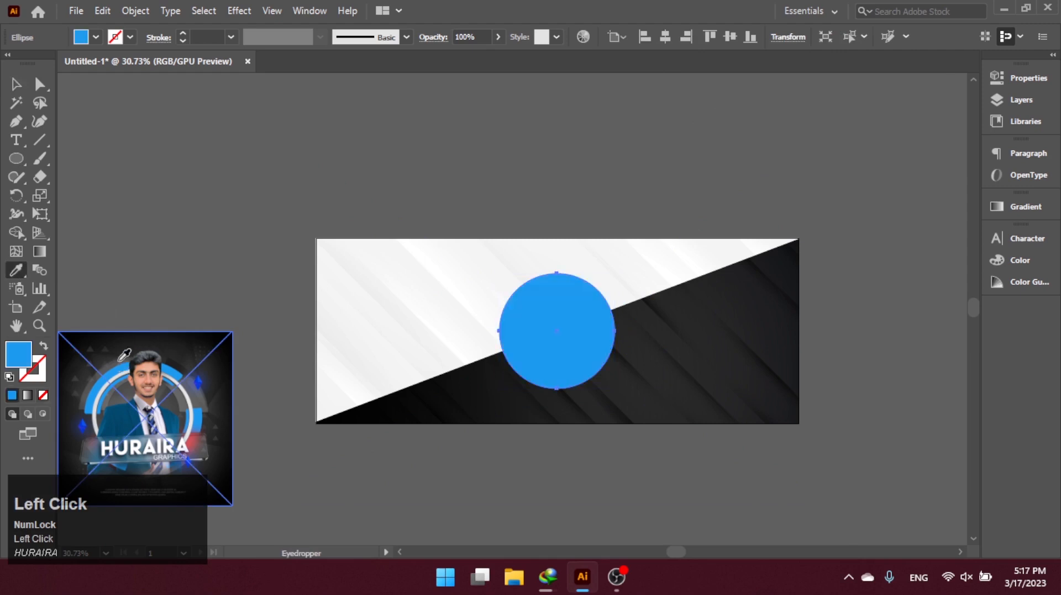
pyautogui.click(16, 84)
pyautogui.click(459, 151)
# Shrink the blue circle about its center to about 282 px in diameter and add a larger concentric circle with Offset Path.
pyautogui.keyDown('ctrl'); pyautogui.click(611, 340); pyautogui.keyUp('ctrl')
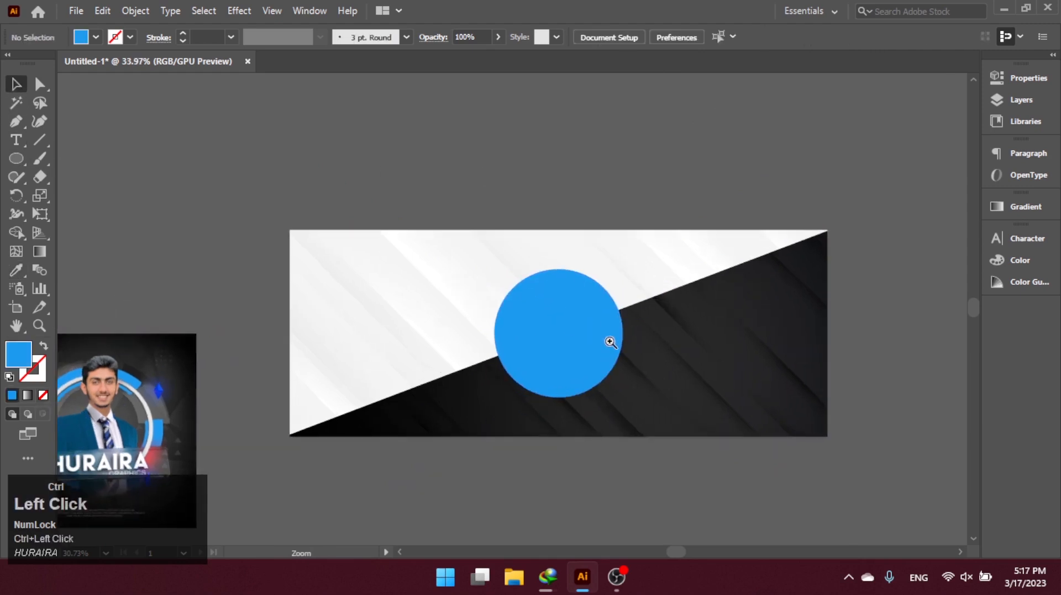
pyautogui.keyDown('ctrl'); pyautogui.keyDown('alt'); pyautogui.click(648, 367); pyautogui.keyUp('alt'); pyautogui.keyUp('ctrl')
pyautogui.click(560, 331)
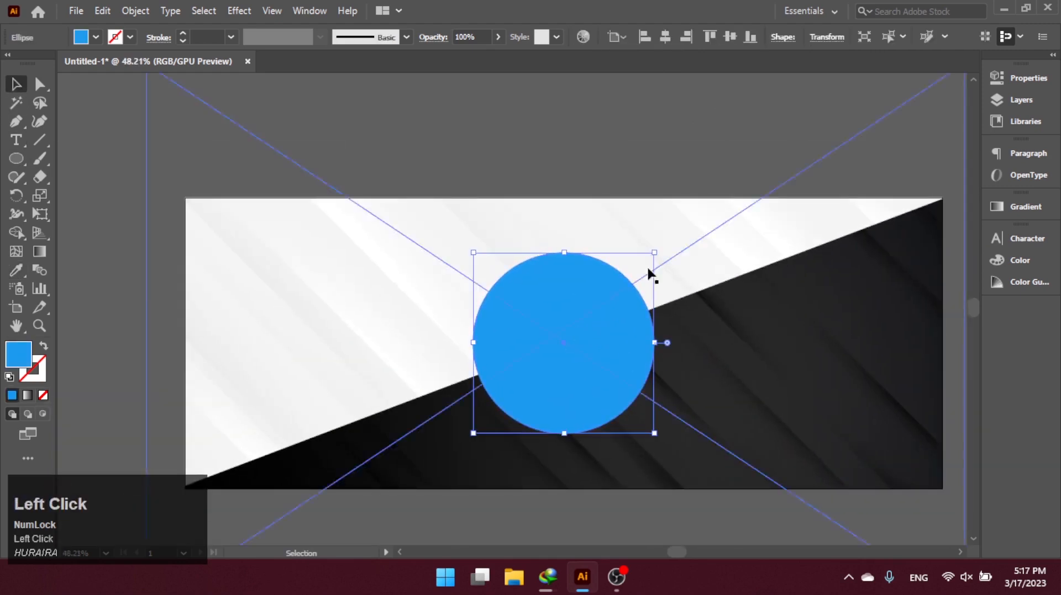
pyautogui.moveTo(653, 251); pyautogui.dragTo(645, 261)
pyautogui.click(135, 10)
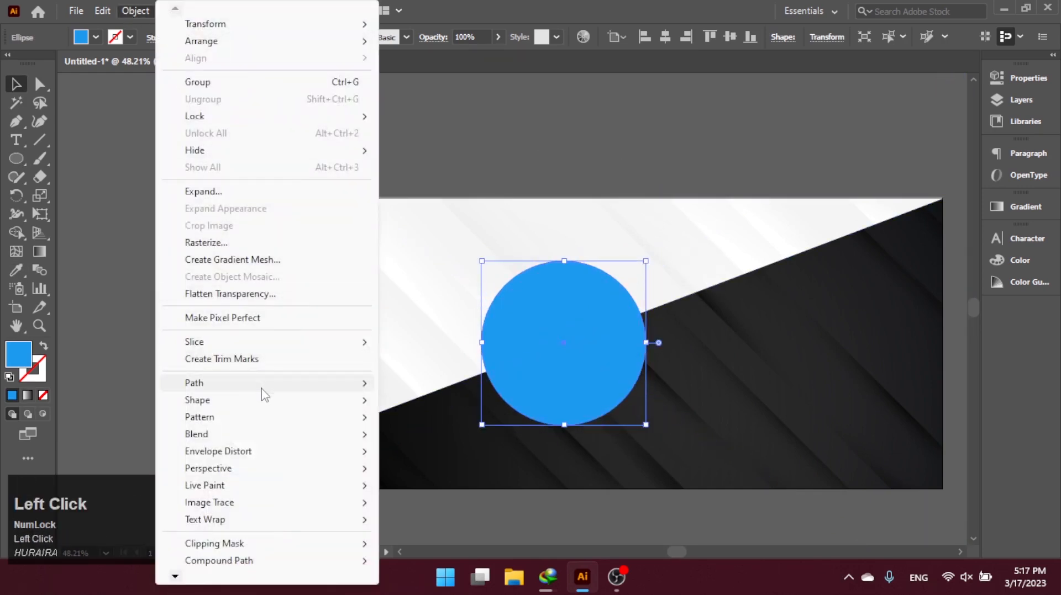
pyautogui.moveTo(260, 384)
pyautogui.click(430, 442)
pyautogui.click(874, 234)
# Move the portrait image onto the banner so it overlaps the circle, and bring both to the front.
pyautogui.hotkey('ctrl', 'space')
pyautogui.moveTo(665, 441); pyautogui.dragTo(486, 365)
pyautogui.click(318, 343)
pyautogui.moveTo(351, 466); pyautogui.dragTo(582, 413)
pyautogui.keyDown('shift'); pyautogui.click(635, 397); pyautogui.keyUp('shift')
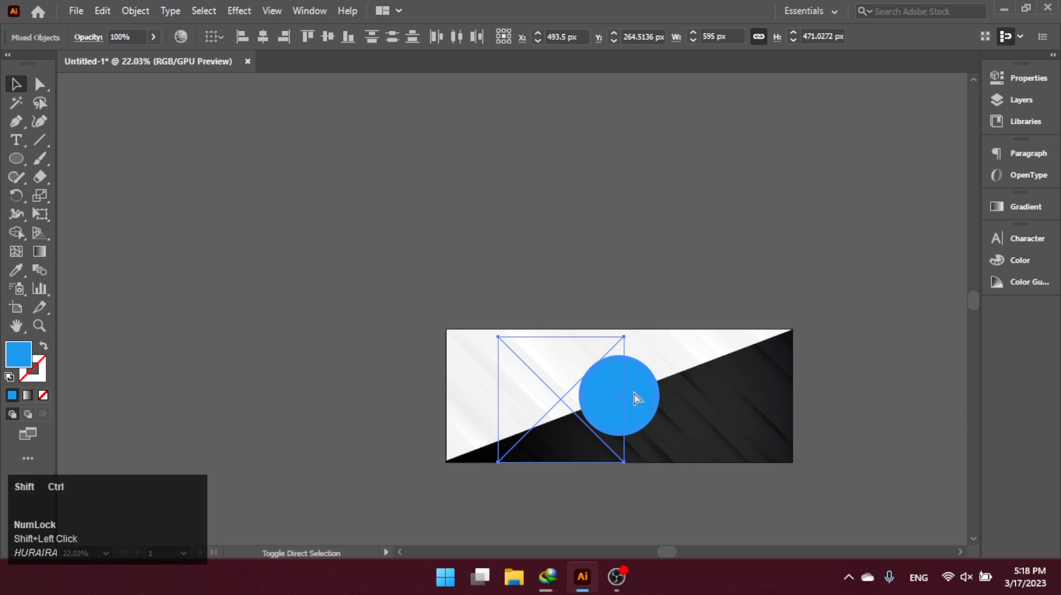
pyautogui.hotkey('ctrl', 'shift', ']')
# Clip the portrait image with the inner blue circle, leaving the larger circle as a ring around it.
pyautogui.click(639, 322)
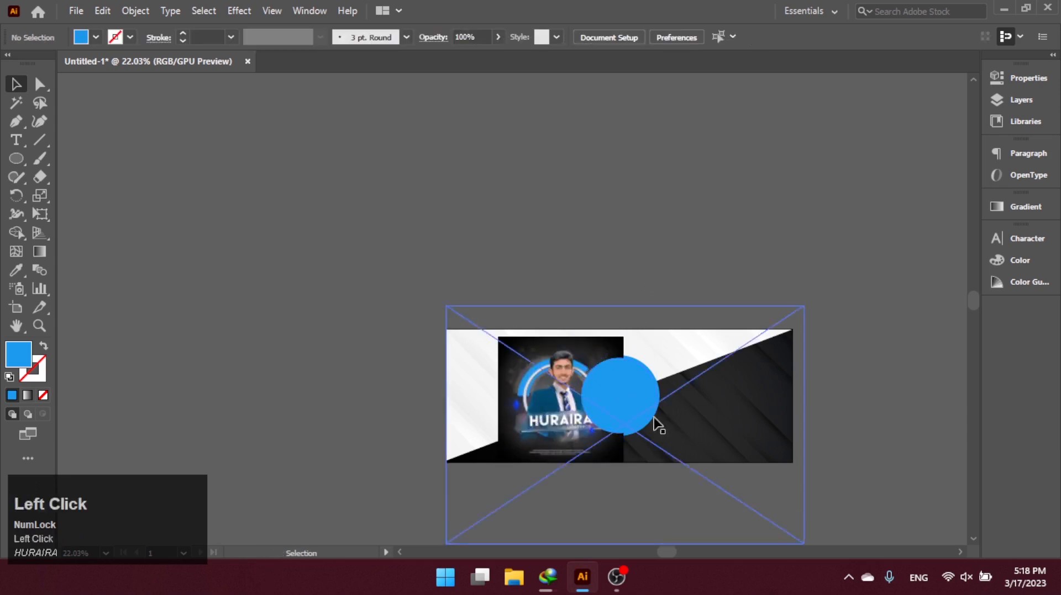
pyautogui.keyDown('ctrl'); pyautogui.click(645, 395); pyautogui.keyUp('ctrl')
pyautogui.keyDown('shift'); pyautogui.click(580, 398); pyautogui.keyUp('shift')
pyautogui.rightClick(538, 409)
pyautogui.click(613, 260)
# Reposition and slightly enlarge the portrait inside its clip group so the face and tie fill the circle without the lettering.
pyautogui.keyDown('ctrl'); pyautogui.click(791, 484); pyautogui.keyUp('ctrl')
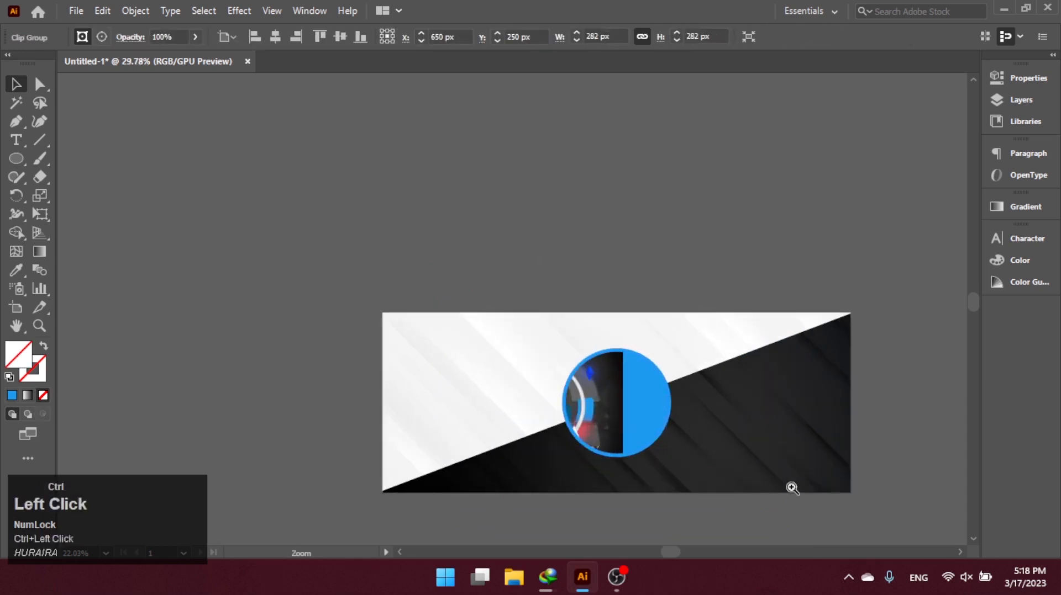
pyautogui.doubleClick(416, 356)
pyautogui.moveTo(399, 348); pyautogui.dragTo(452, 348)
pyautogui.moveTo(394, 350); pyautogui.dragTo(431, 362)
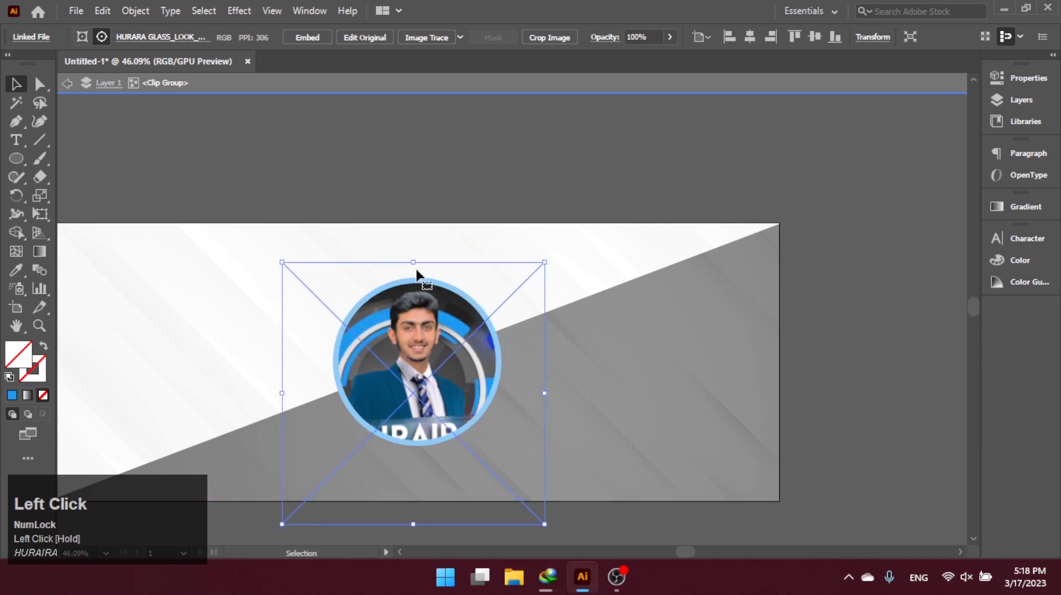
pyautogui.hotkey('shift', 'space')
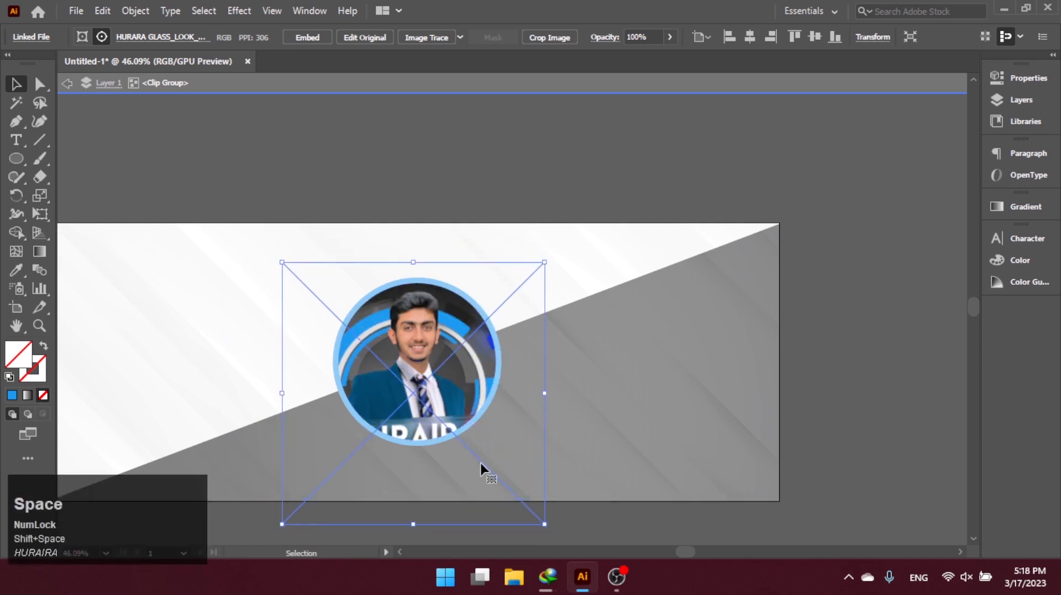
pyautogui.moveTo(475, 462); pyautogui.dragTo(425, 298)
pyautogui.moveTo(356, 359); pyautogui.dragTo(359, 405)
pyautogui.click(423, 466)
# Add the text "Huraira graphics" on the upper-left part of the white triangle.
pyautogui.hotkey('ctrl', 'space')
pyautogui.moveTo(474, 438); pyautogui.dragTo(362, 413)
pyautogui.press('space')
pyautogui.moveTo(371, 412); pyautogui.dragTo(427, 404)
pyautogui.hotkey('ctrl', 'space')
pyautogui.moveTo(432, 303); pyautogui.dragTo(450, 401)
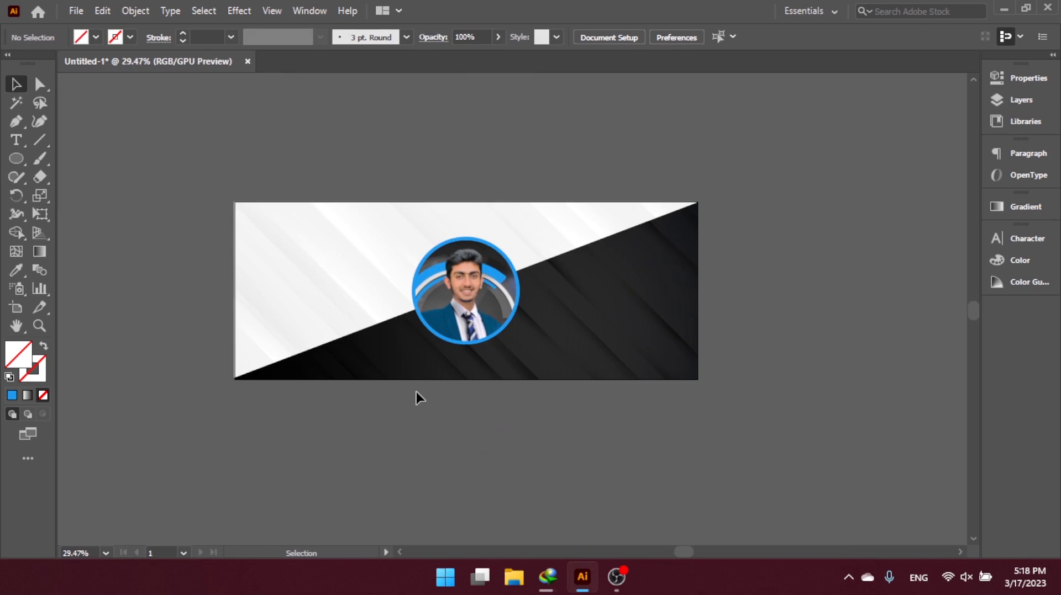
pyautogui.moveTo(296, 253); pyautogui.dragTo(260, 295)
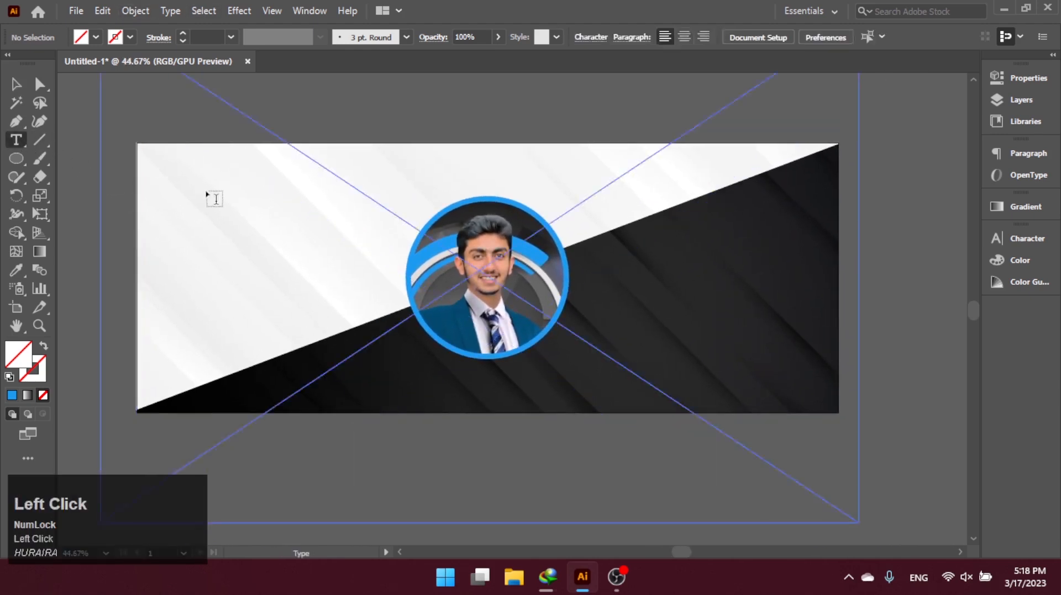
pyautogui.click(207, 190)
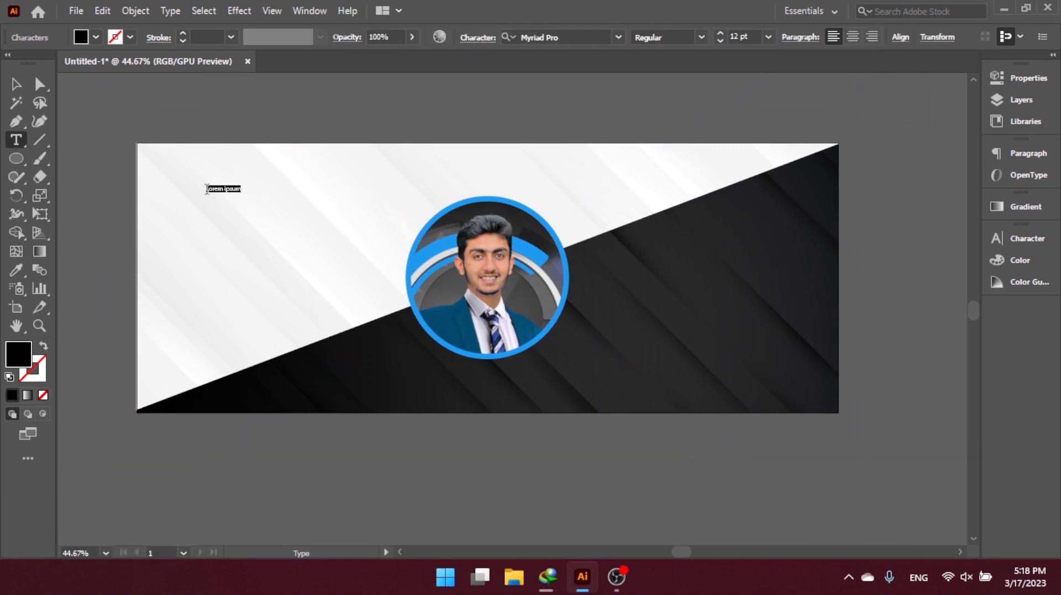
pyautogui.write('Huraira graphics')
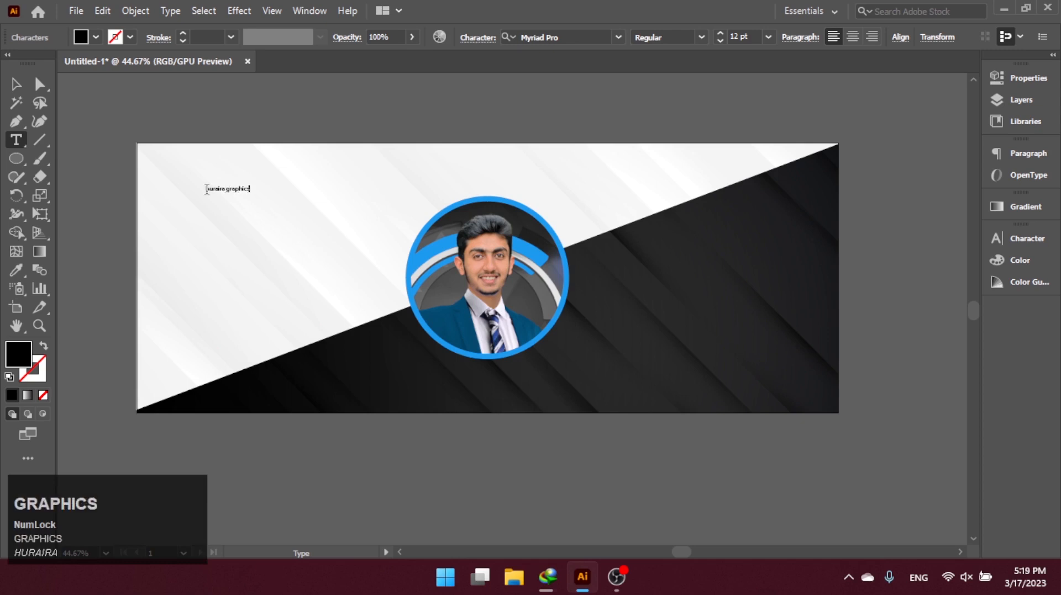
# Set the brand text in Catamaran Regular, scale it to about 38 pt, and place it near the banner's upper-left corner.
pyautogui.hotkey('ctrl', 'Return')
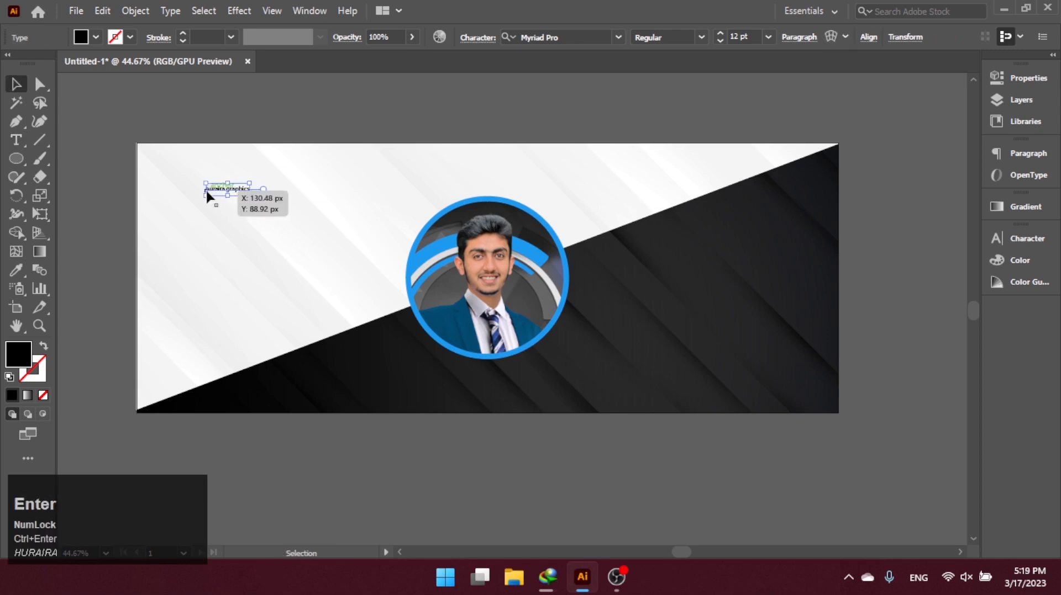
pyautogui.moveTo(252, 196); pyautogui.dragTo(433, 223)
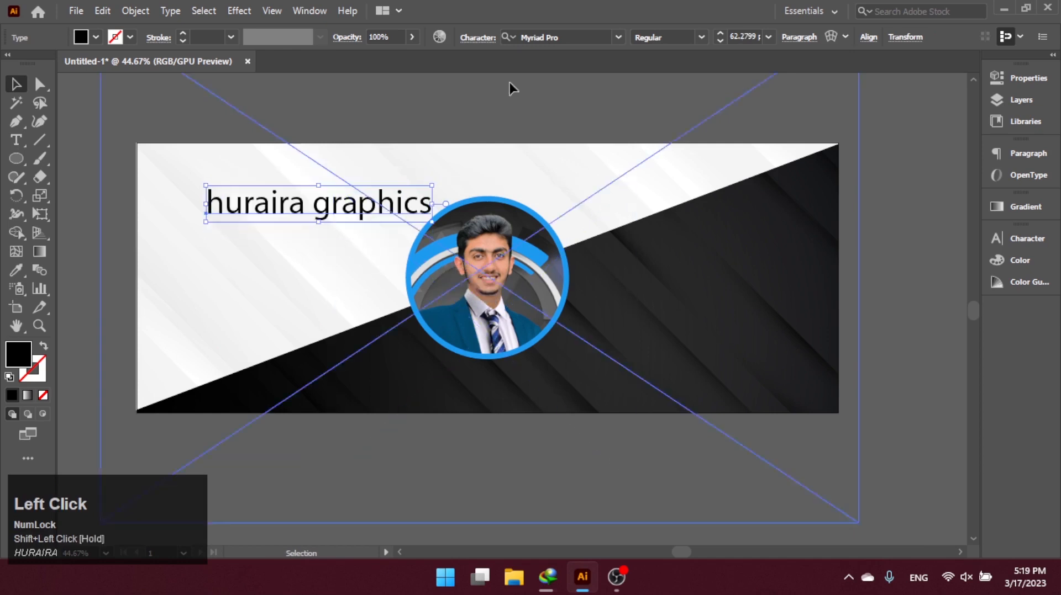
pyautogui.click(617, 34)
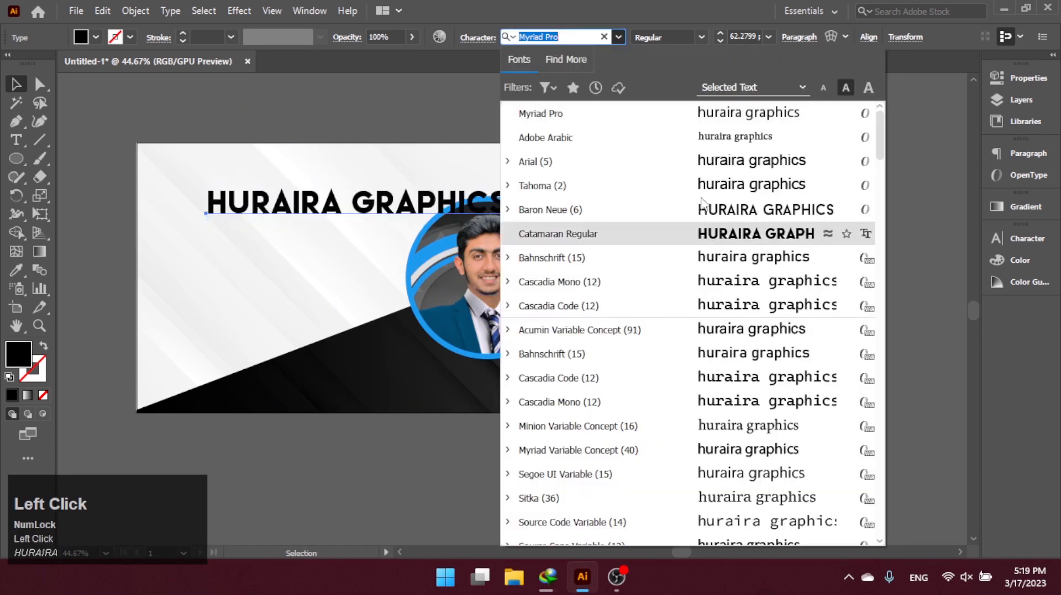
pyautogui.click(761, 240)
pyautogui.moveTo(432, 213); pyautogui.dragTo(385, 201)
pyautogui.moveTo(461, 191); pyautogui.dragTo(337, 191)
# Show the rulers and place four margin guides slightly inside the banner's edges.
pyautogui.click(206, 234)
pyautogui.hotkey('ctrl', 'r')
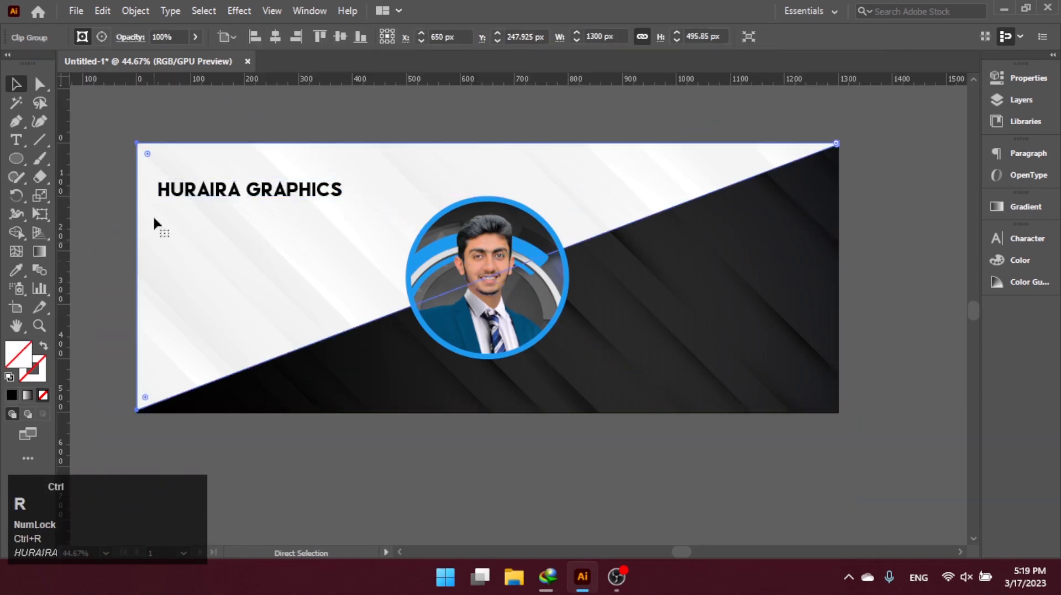
pyautogui.moveTo(190, 77); pyautogui.dragTo(204, 157)
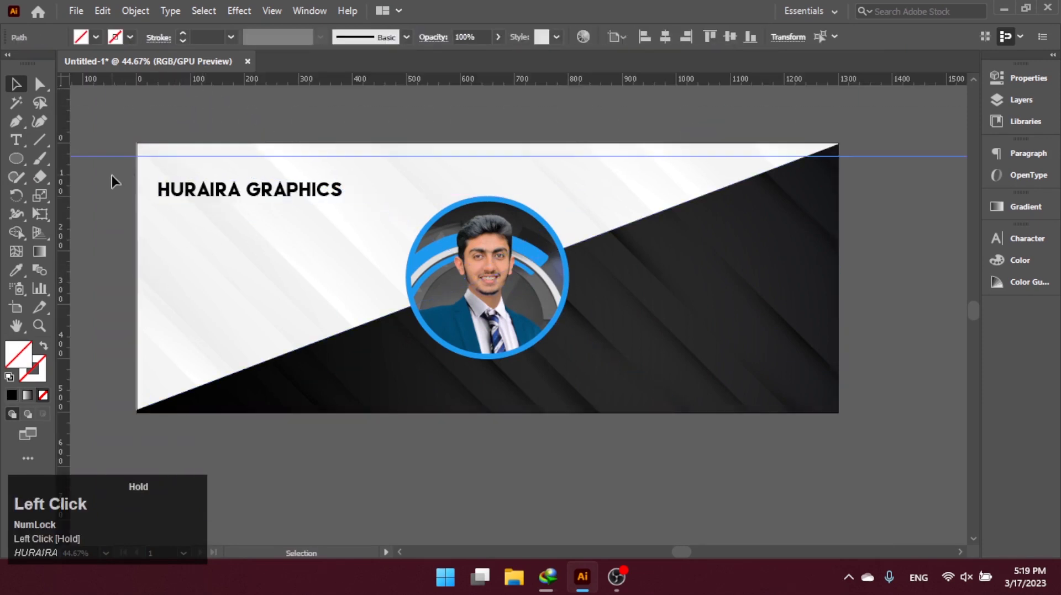
pyautogui.moveTo(153, 229); pyautogui.dragTo(153, 228)
pyautogui.moveTo(832, 280); pyautogui.dragTo(824, 279)
pyautogui.moveTo(506, 88); pyautogui.dragTo(540, 396)
pyautogui.click(103, 281)
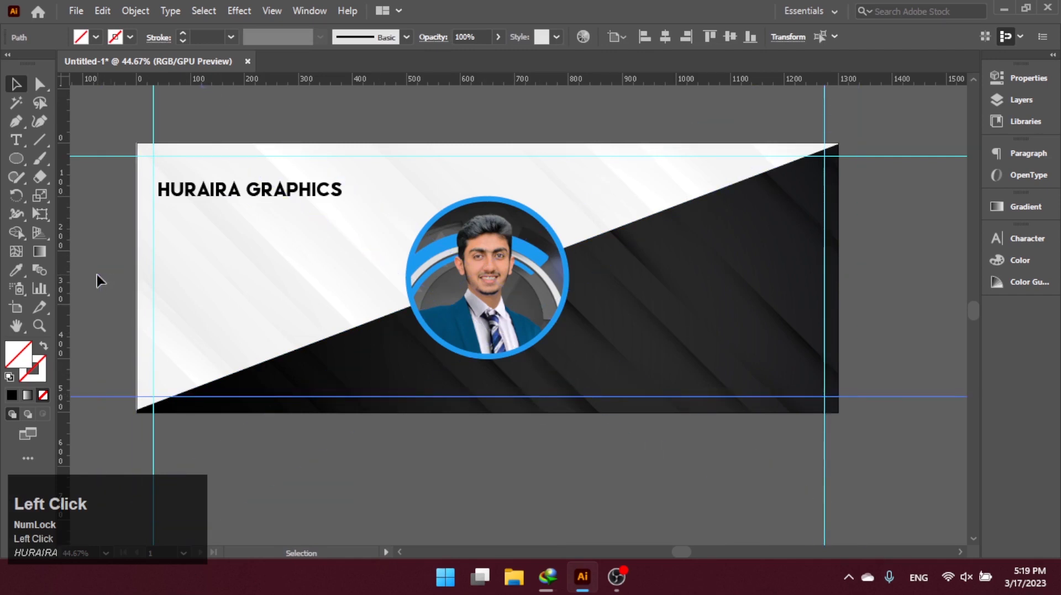
pyautogui.click(98, 274)
# Lock the margin guides together with the background triangles.
pyautogui.hotkey('ctrl', 'space')
pyautogui.moveTo(526, 302); pyautogui.dragTo(508, 330)
pyautogui.press('space')
pyautogui.moveTo(540, 341); pyautogui.dragTo(436, 287)
pyautogui.hotkey('ctrl', 'space')
pyautogui.moveTo(875, 410); pyautogui.dragTo(679, 342)
pyautogui.moveTo(683, 163); pyautogui.dragTo(759, 458)
pyautogui.hotkey('ctrl', '2')
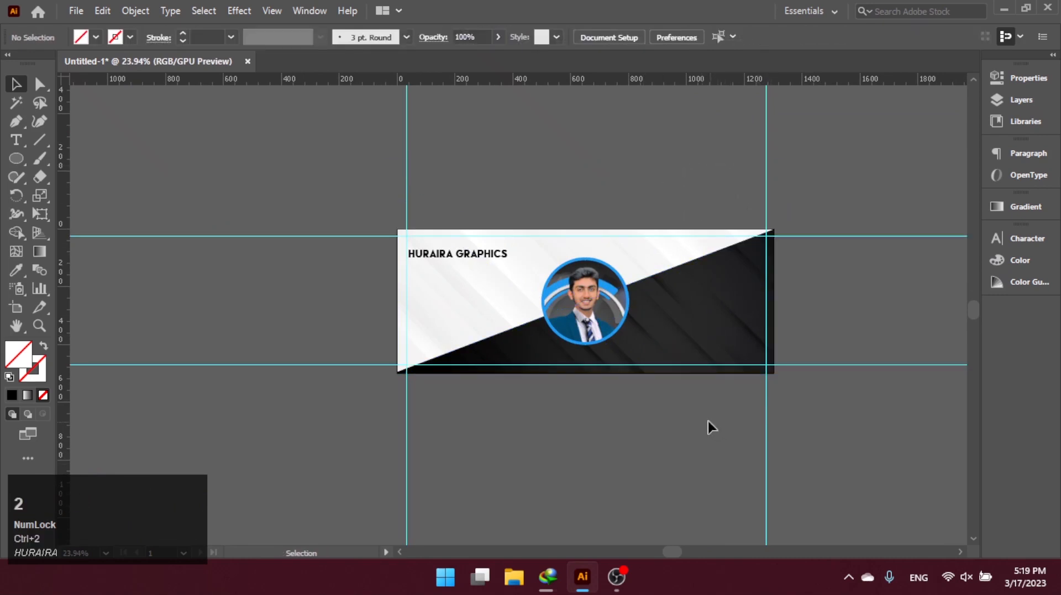
# Select the circular portrait with its blue ring and nudge both up slightly.
pyautogui.hotkey('ctrl', 'space')
pyautogui.moveTo(481, 296); pyautogui.dragTo(481, 336)
pyautogui.moveTo(508, 374); pyautogui.dragTo(373, 339)
pyautogui.hotkey('ctrl', 'space')
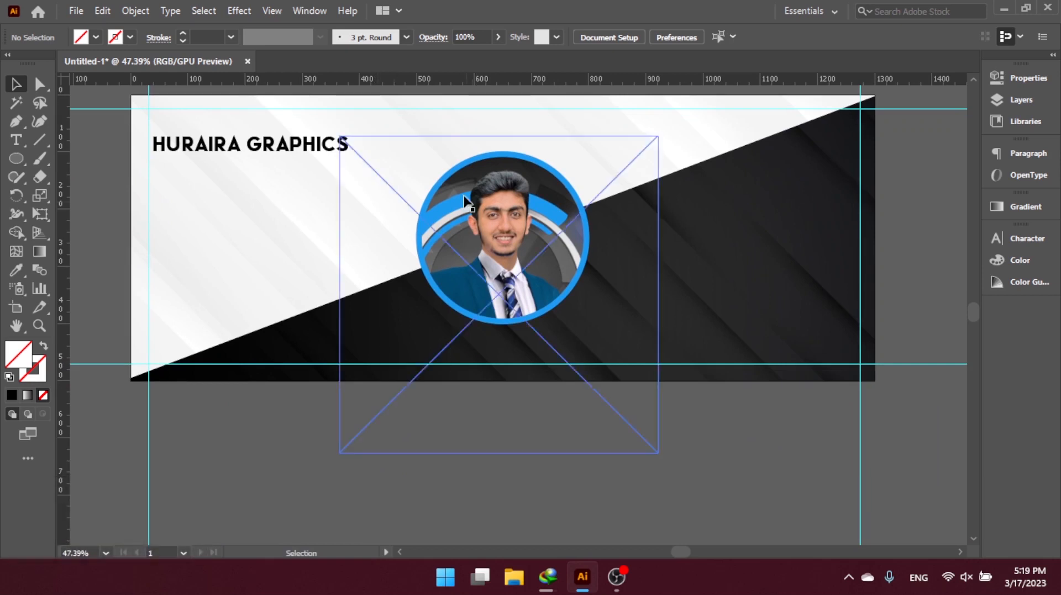
pyautogui.moveTo(418, 157); pyautogui.dragTo(483, 223)
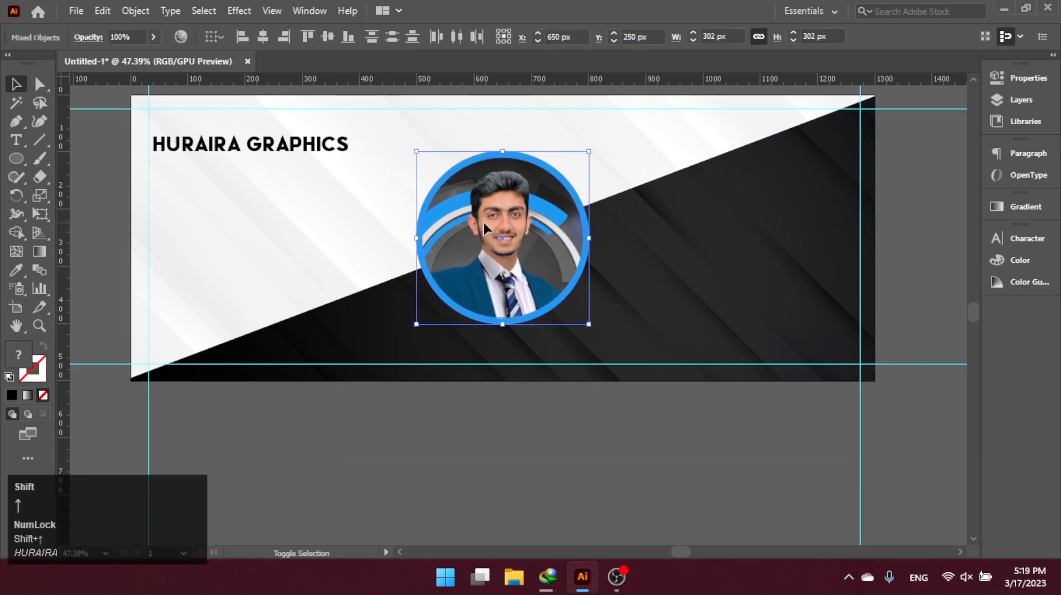
pyautogui.hotkey('shift', 'Up')
pyautogui.click(260, 259)
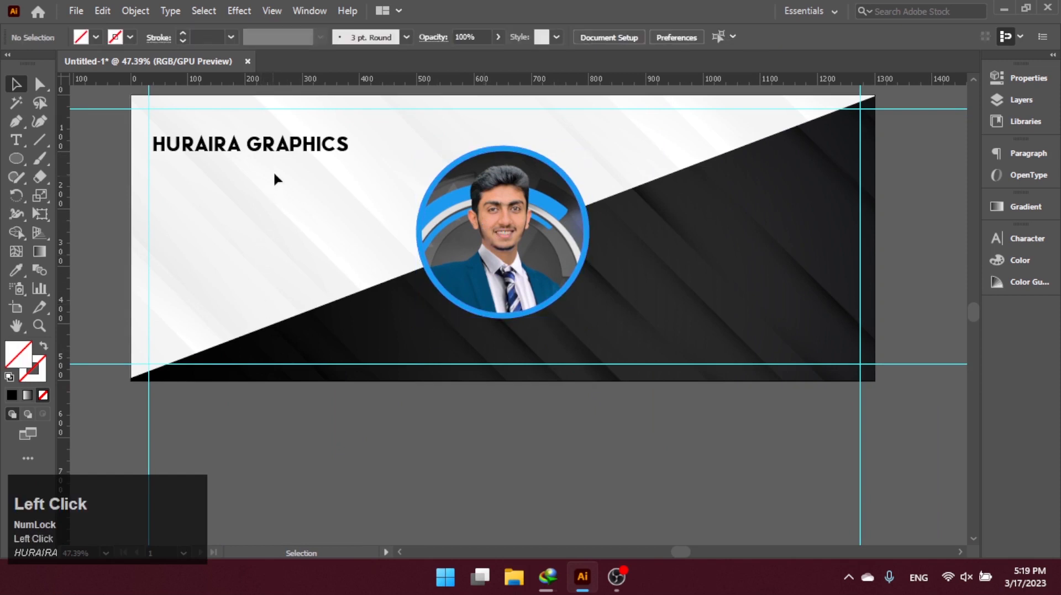
# Move the brand text directly below the portrait and center it horizontally on the artboard.
pyautogui.click(279, 148)
pyautogui.moveTo(281, 152); pyautogui.dragTo(530, 347)
pyautogui.click(867, 37)
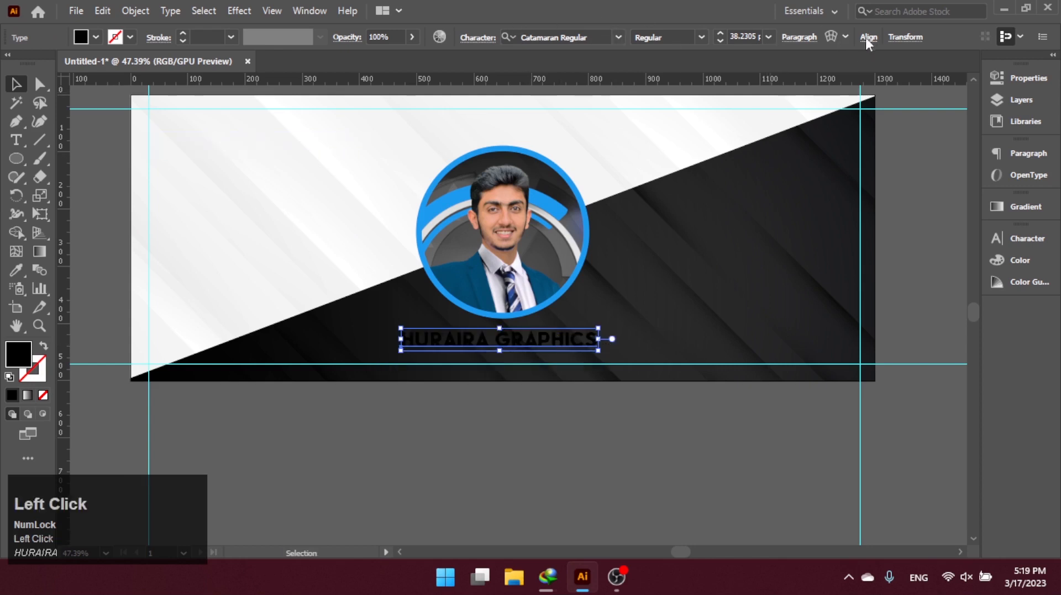
pyautogui.click(739, 81)
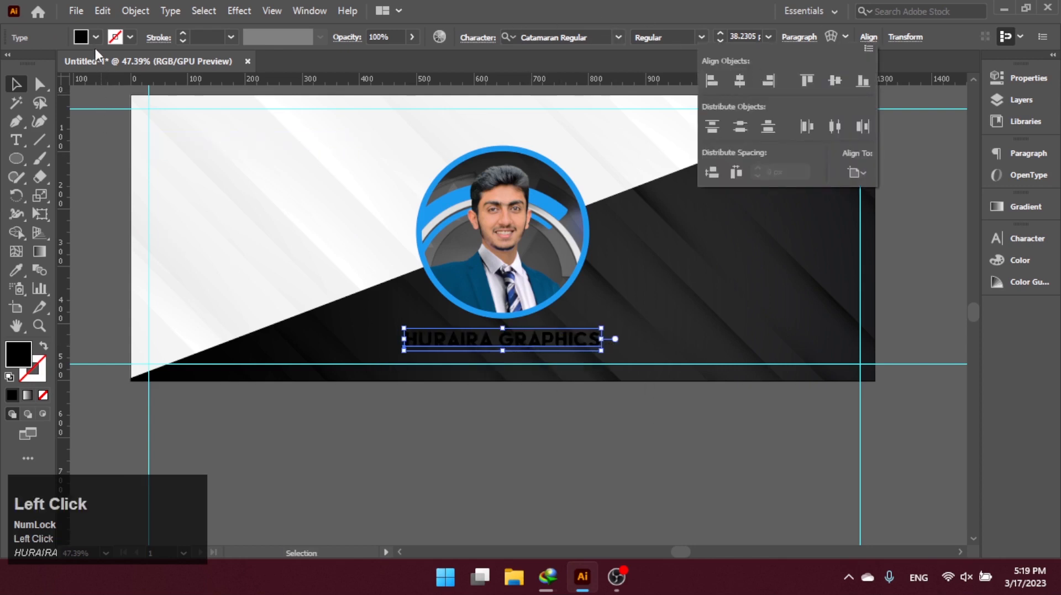
# Fill the brand text with white and nudge it down slightly toward the lower guide.
pyautogui.click(96, 37)
pyautogui.click(32, 63)
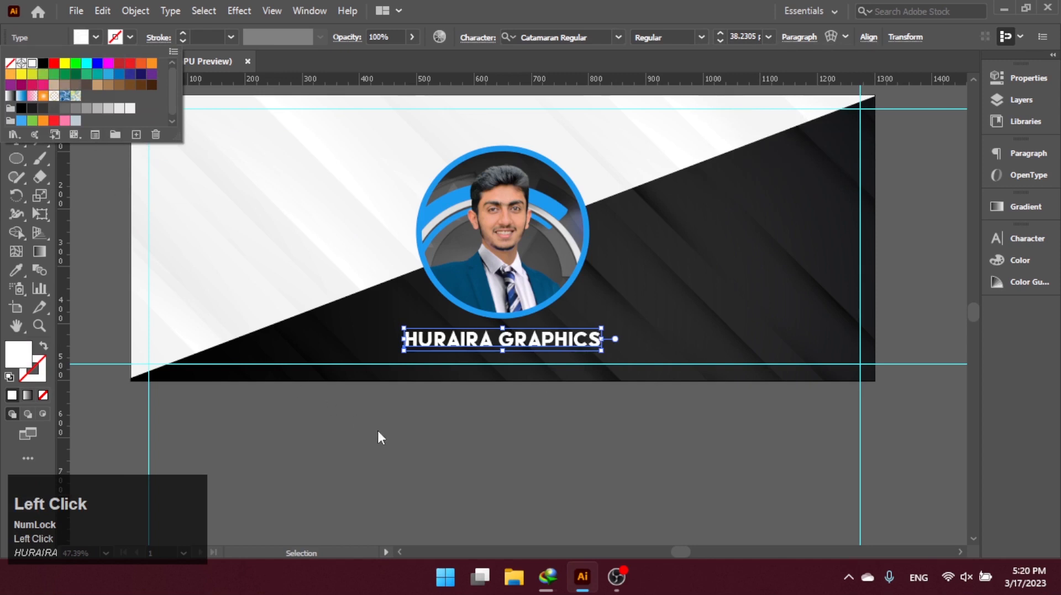
pyautogui.click(378, 432)
pyautogui.hotkey('ctrl', 'space')
pyautogui.moveTo(589, 429); pyautogui.dragTo(553, 410)
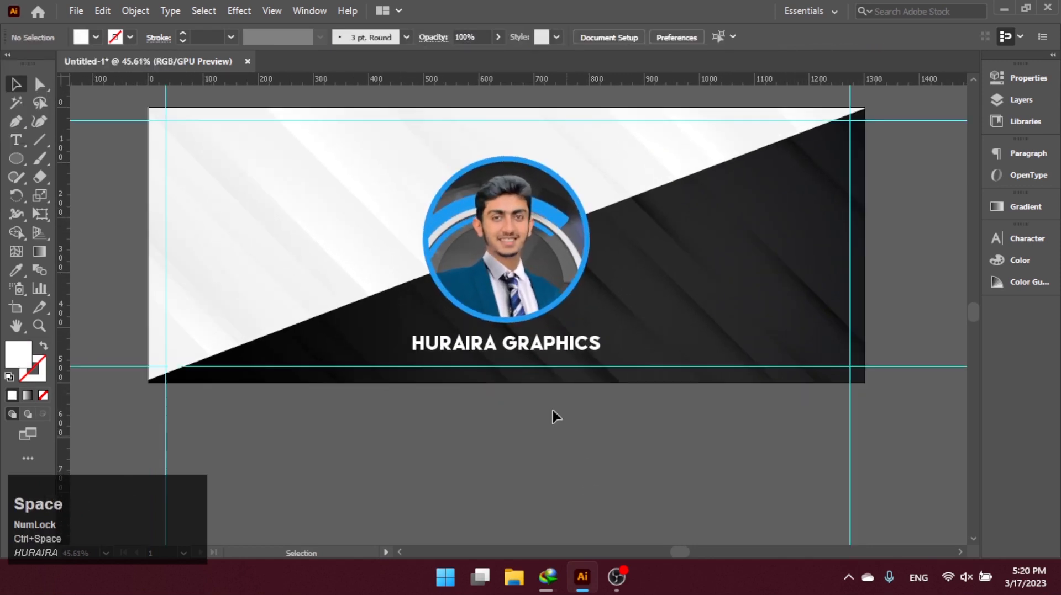
pyautogui.click(549, 347)
pyautogui.hotkey('shift', 'Down')
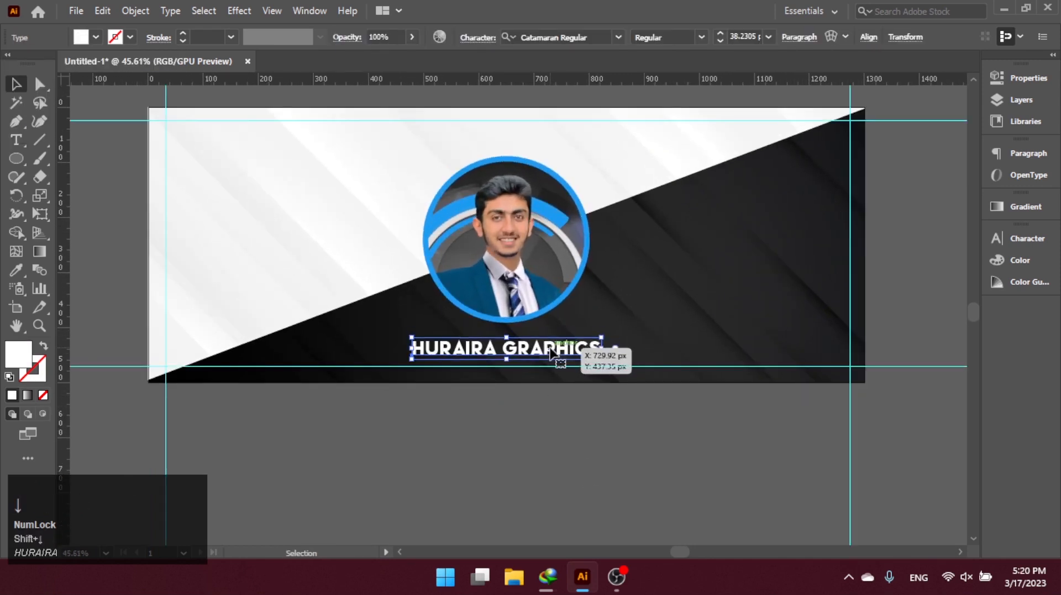
pyautogui.click(542, 411)
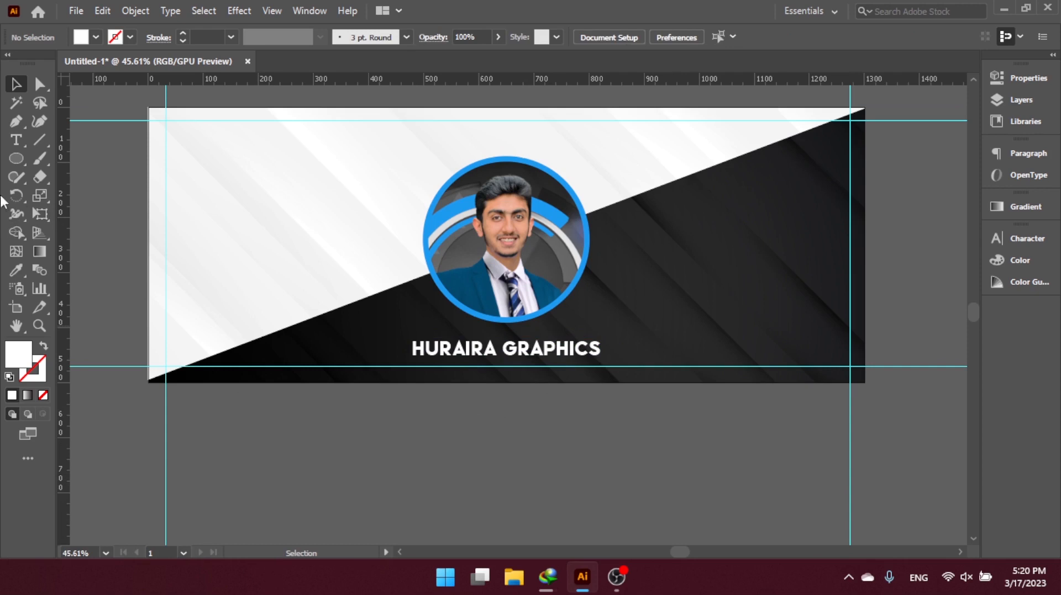
# Duplicate the brand text onto the upper-left part of the white triangle and select all of the copy's wording.
pyautogui.click(462, 362)
pyautogui.moveTo(470, 366); pyautogui.dragTo(224, 142)
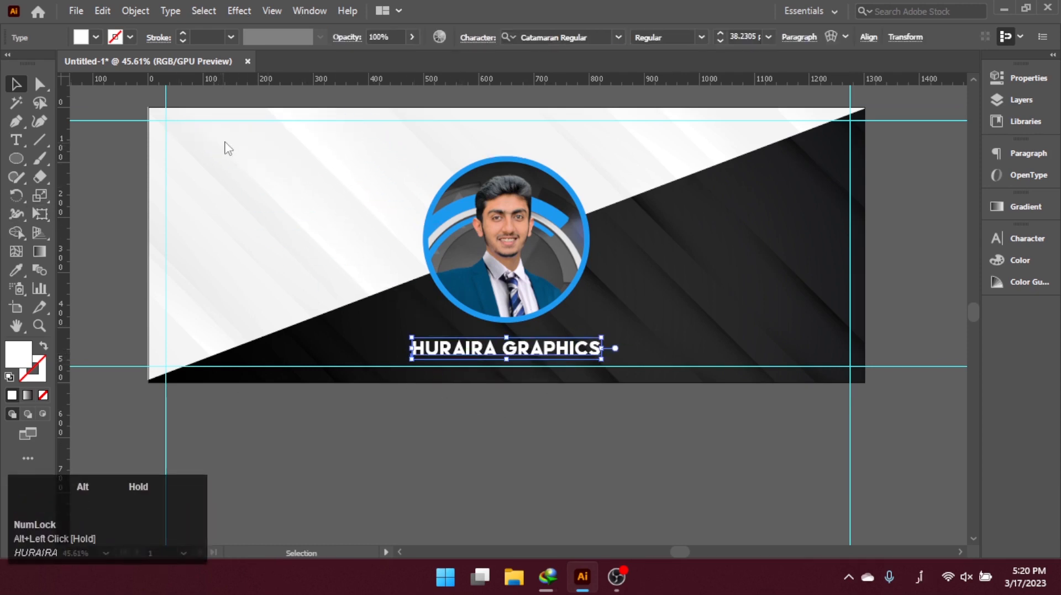
pyautogui.click(255, 143)
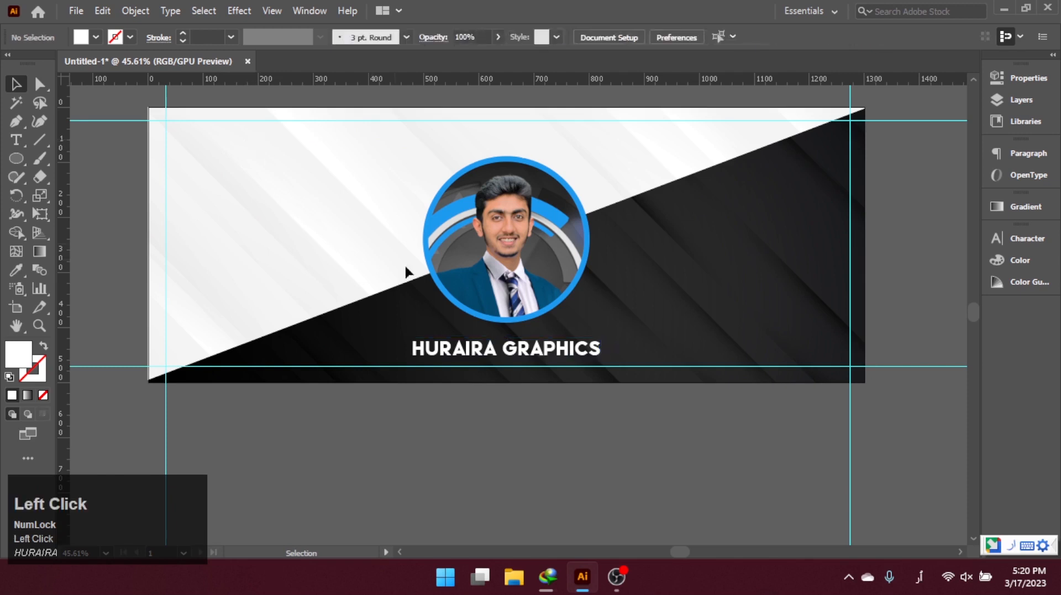
pyautogui.keyDown('alt'); pyautogui.click(489, 349); pyautogui.keyUp('alt')
pyautogui.moveTo(488, 350); pyautogui.dragTo(251, 141)
pyautogui.doubleClick(252, 138)
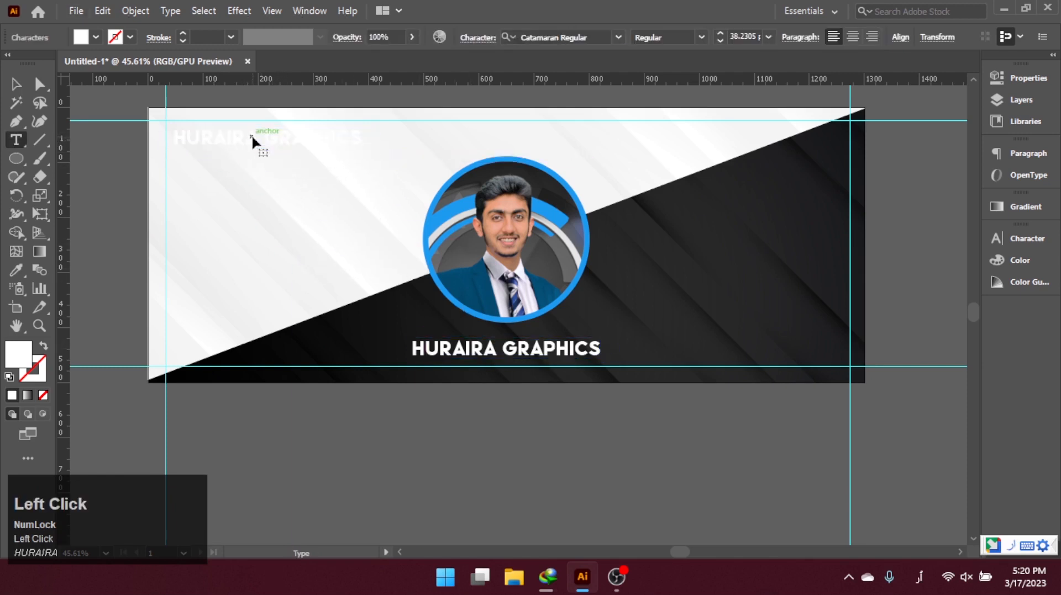
pyautogui.hotkey('ctrl', 'a')
pyautogui.write('WELOC')
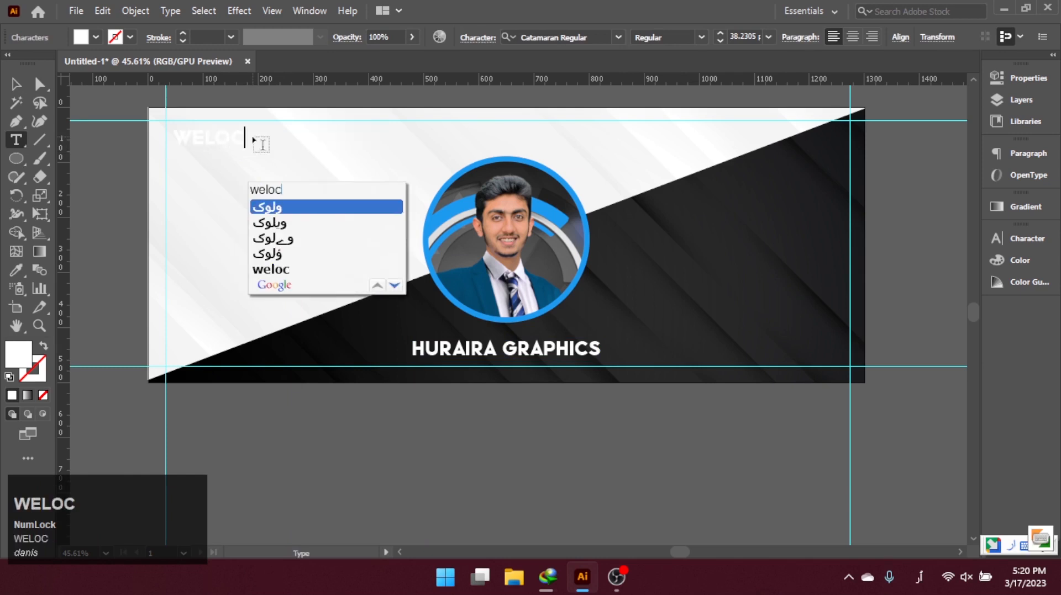
pyautogui.write('M')
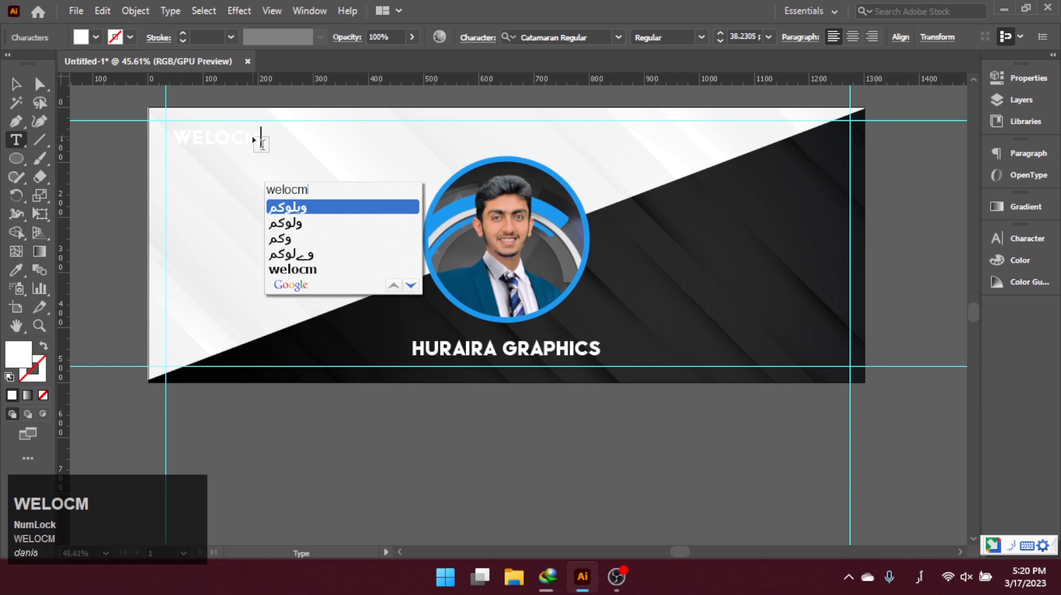
pyautogui.hotkey('ctrl', 'a')
pyautogui.press('BackSpace')
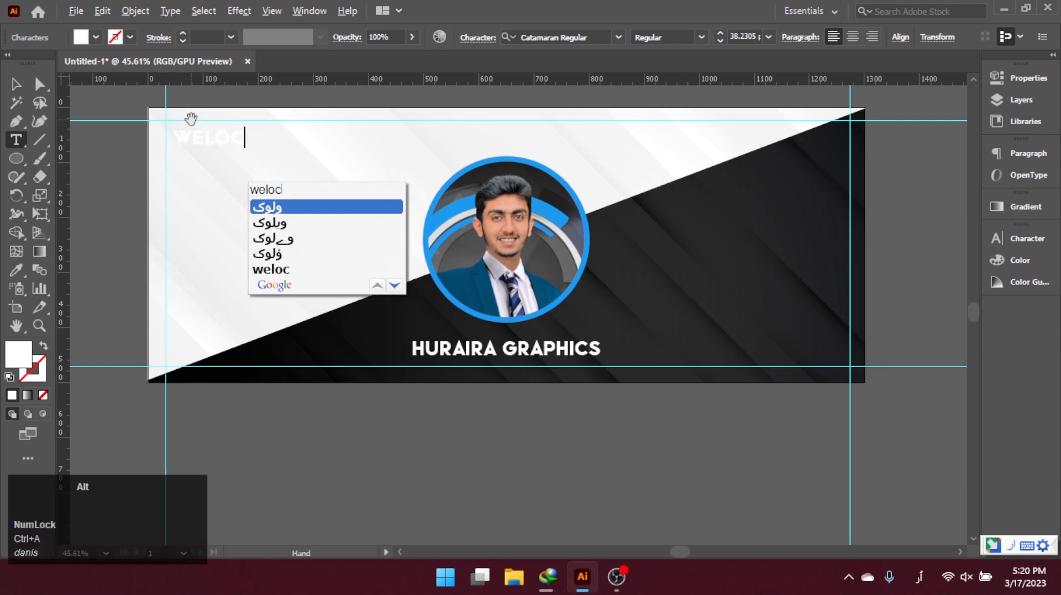
# Switch the keyboard to English and replace the copied text with four lines: "WELCOME TP", "HURAIRA", "GRAPHICS", "CHANNEL".
pyautogui.hotkey('alt', 'shift')
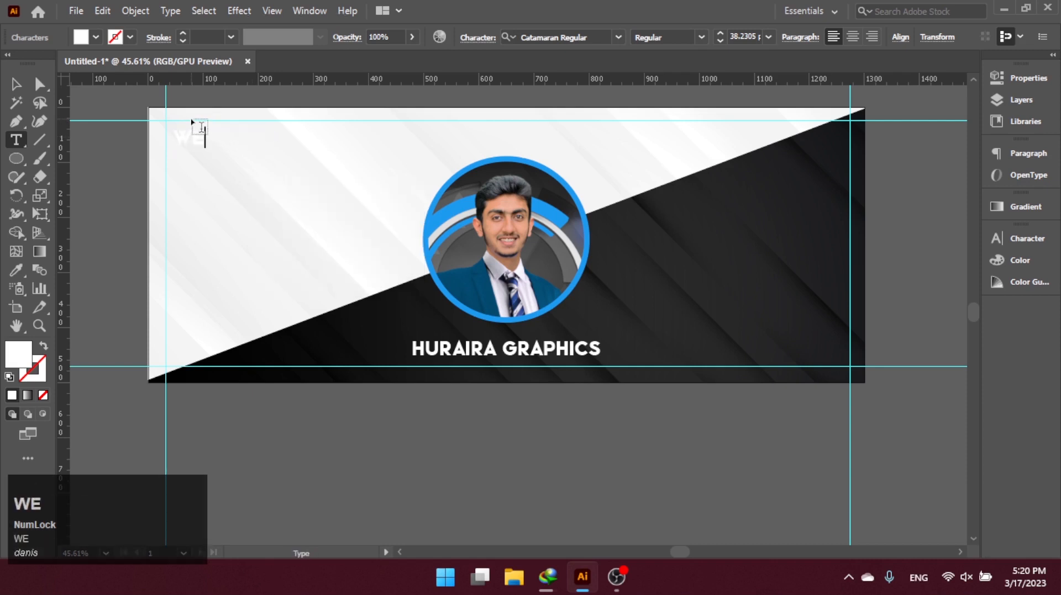
pyautogui.write('WELCOME TP')
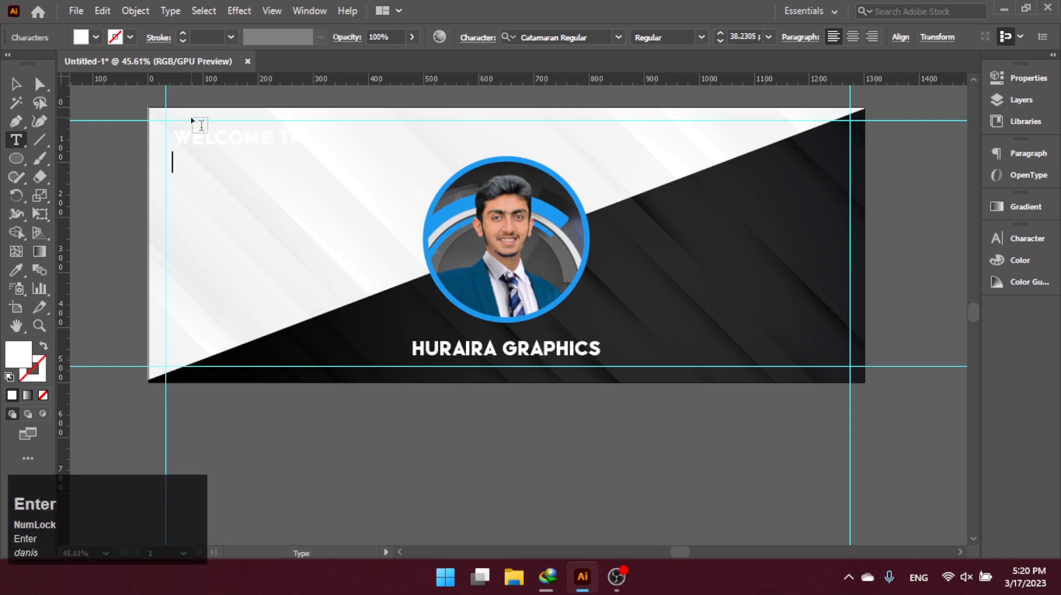
pyautogui.write('HURARIA')
pyautogui.write(' GRAPHICS')
pyautogui.click(264, 163)
pyautogui.press('Return')
pyautogui.click(275, 186)
pyautogui.write('CHANNER')
pyautogui.press('BackSpace')
pyautogui.write('L')
pyautogui.hotkey('ctrl', 'Return')
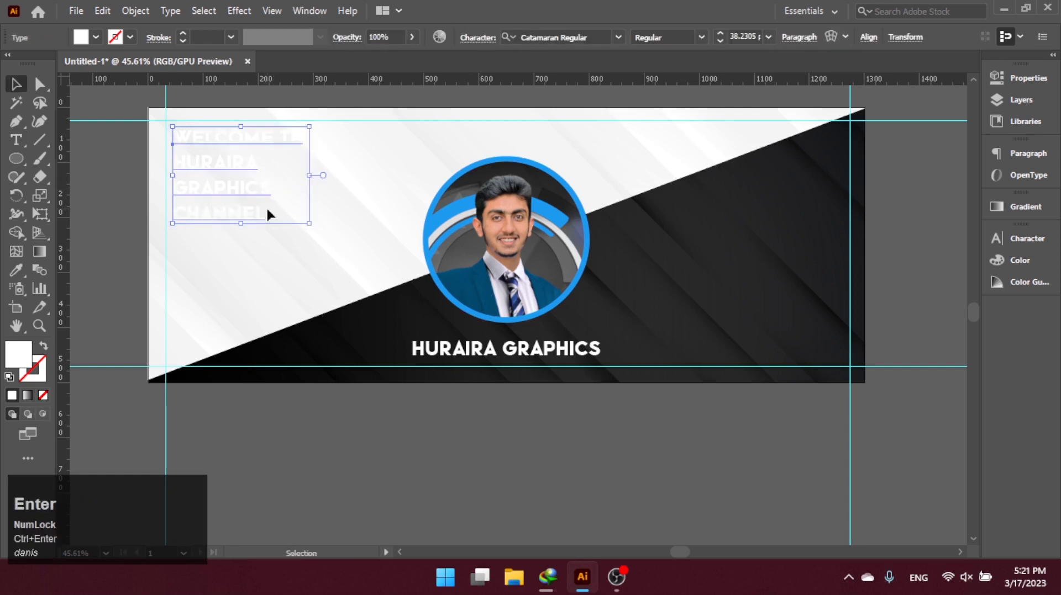
# Fill the four-line headline with black and correct its first line to "WELCOME TO".
pyautogui.click(96, 37)
pyautogui.click(46, 63)
pyautogui.click(145, 285)
pyautogui.scroll(-1, 218, 256)
pyautogui.doubleClick(296, 140)
pyautogui.press('BackSpace')
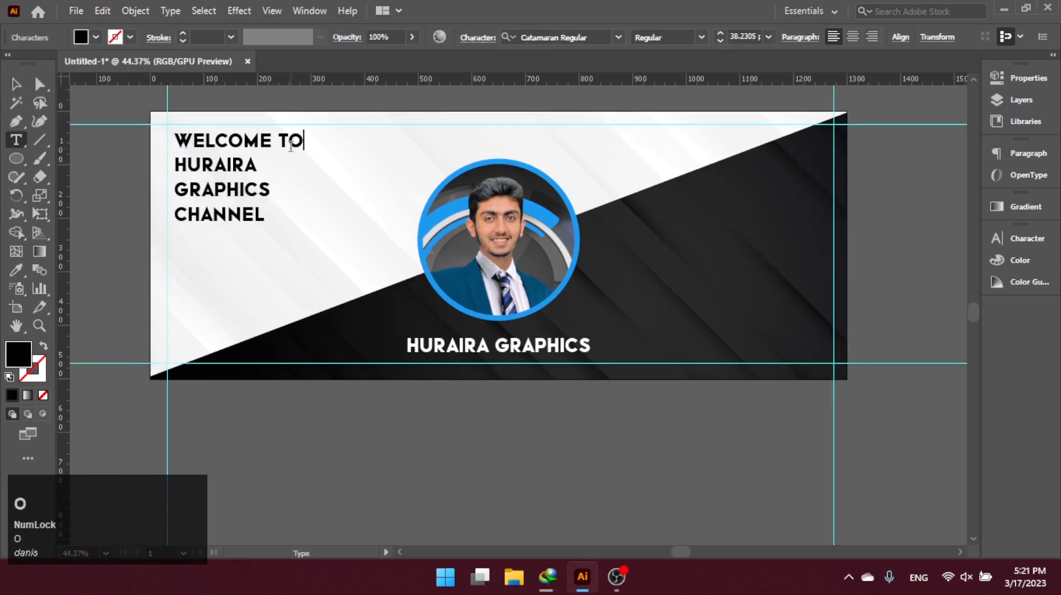
pyautogui.write('O')
pyautogui.click(16, 84)
# Enlarge the four-line headline so it fills the white area between the left guide and the portrait.
pyautogui.moveTo(307, 226); pyautogui.dragTo(408, 294)
pyautogui.click(271, 309)
pyautogui.moveTo(271, 310); pyautogui.dragTo(285, 372)
pyautogui.moveTo(367, 247); pyautogui.dragTo(258, 287)
pyautogui.moveTo(308, 340); pyautogui.dragTo(417, 301)
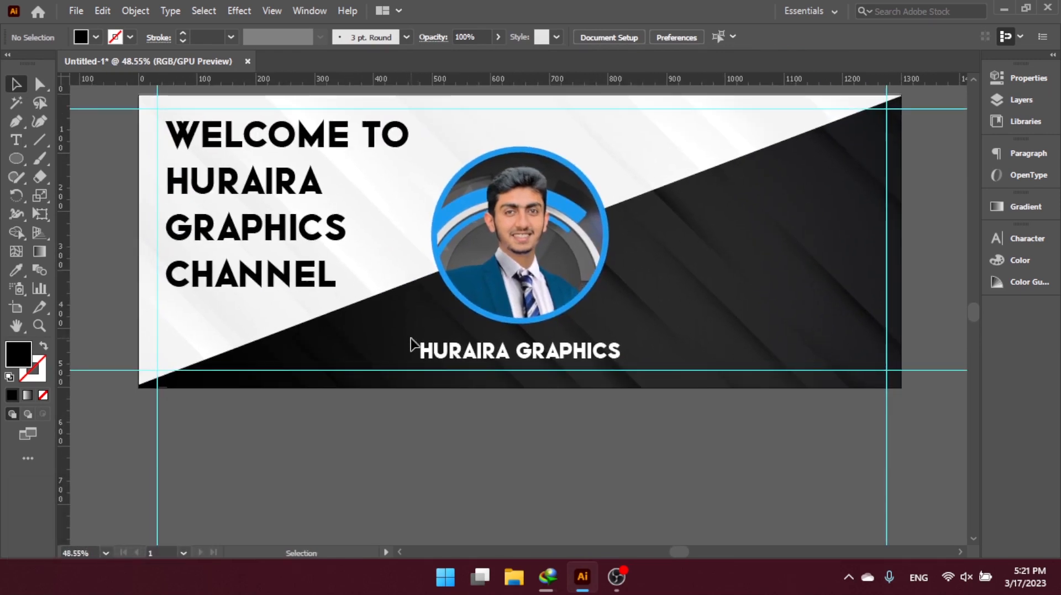
pyautogui.moveTo(410, 343); pyautogui.dragTo(315, 314)
pyautogui.click(308, 267)
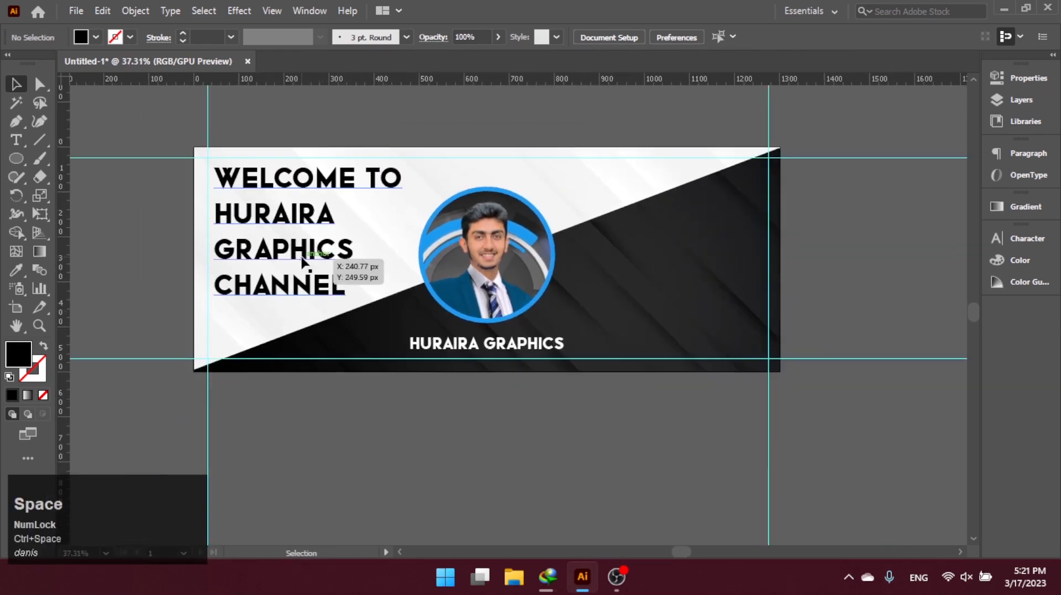
pyautogui.click(348, 437)
# Move the white "HURAIRA GRAPHICS" text from below the portrait onto the black triangle to the portrait's right.
pyautogui.moveTo(299, 315); pyautogui.dragTo(435, 338)
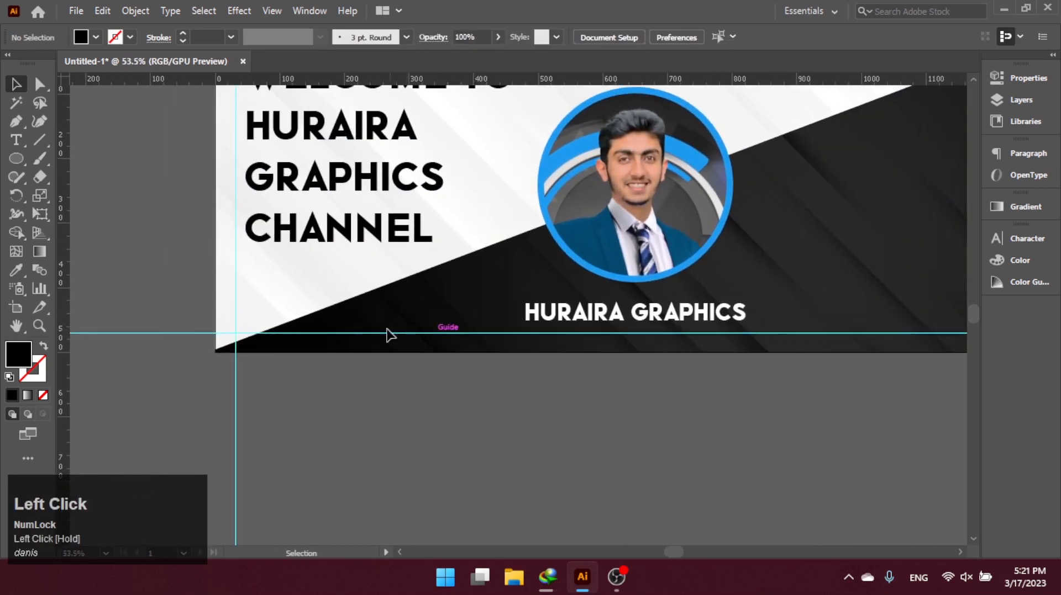
pyautogui.moveTo(488, 347); pyautogui.dragTo(405, 343)
pyautogui.moveTo(587, 350); pyautogui.dragTo(503, 347)
pyautogui.moveTo(565, 348); pyautogui.dragTo(287, 340)
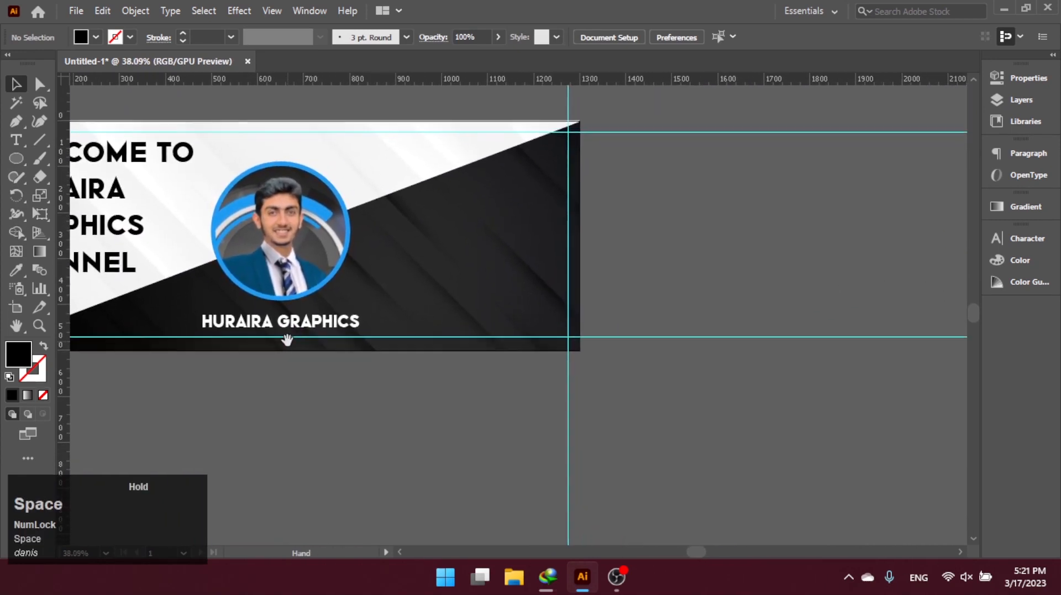
pyautogui.click(405, 350)
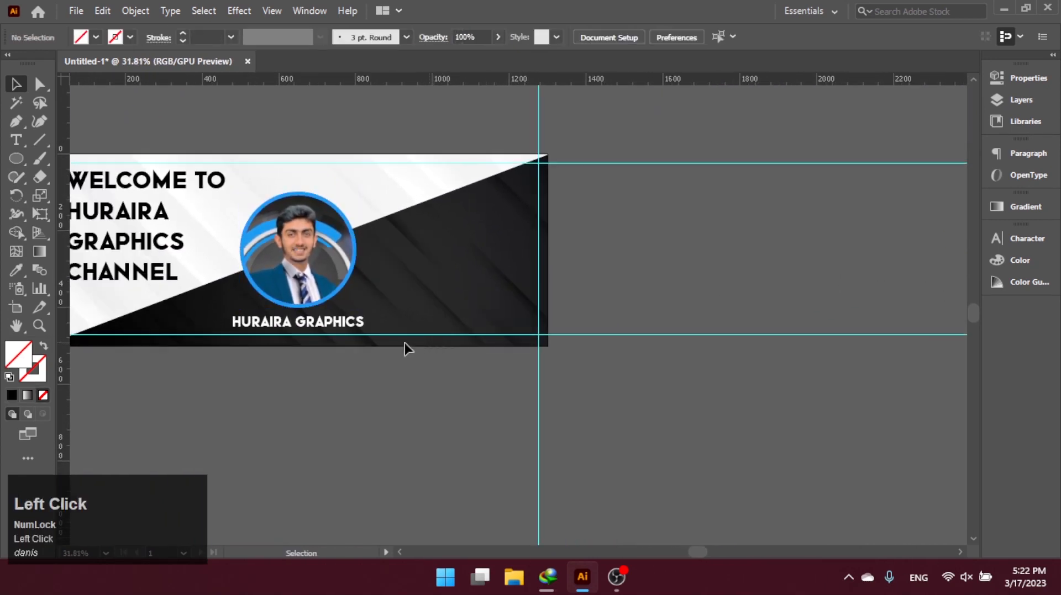
pyautogui.moveTo(349, 321); pyautogui.dragTo(485, 221)
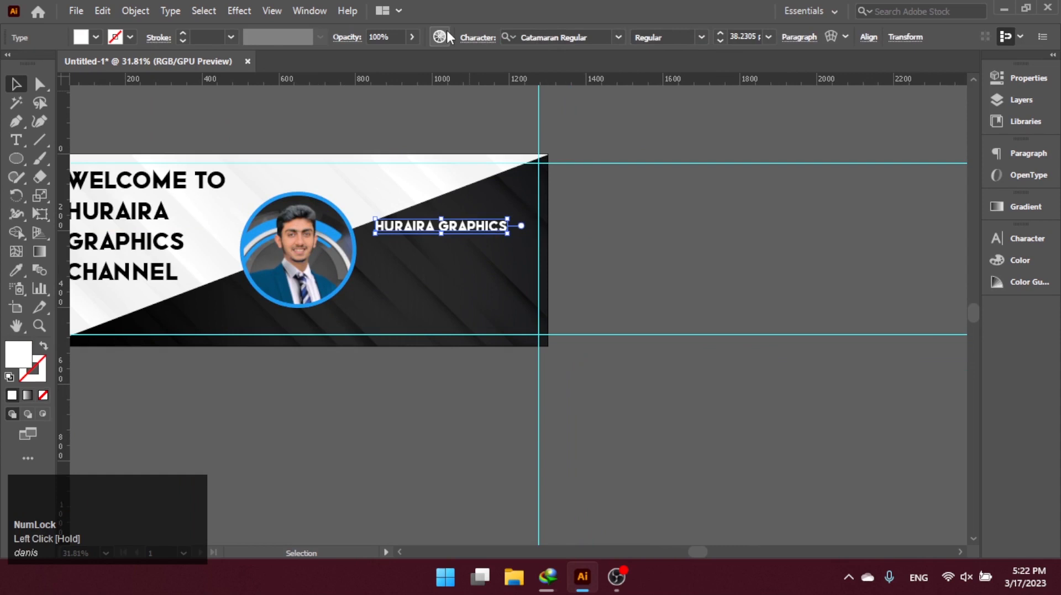
pyautogui.moveTo(471, 234); pyautogui.dragTo(559, 341)
pyautogui.click(568, 250)
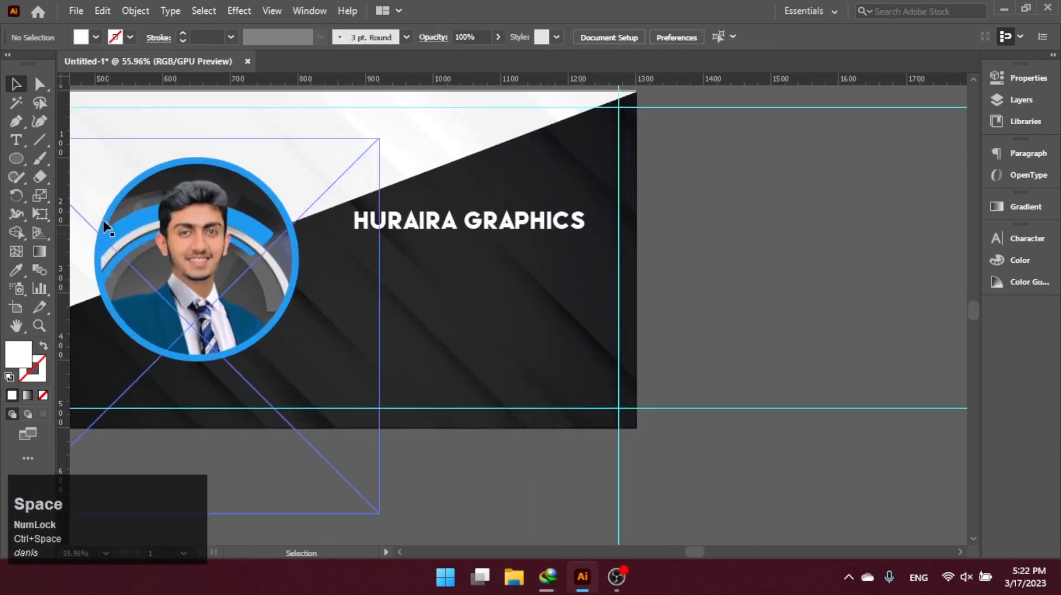
# Draw a white rectangle just below the brand text on the black triangle, matching the text's width.
pyautogui.rightClick(16, 159)
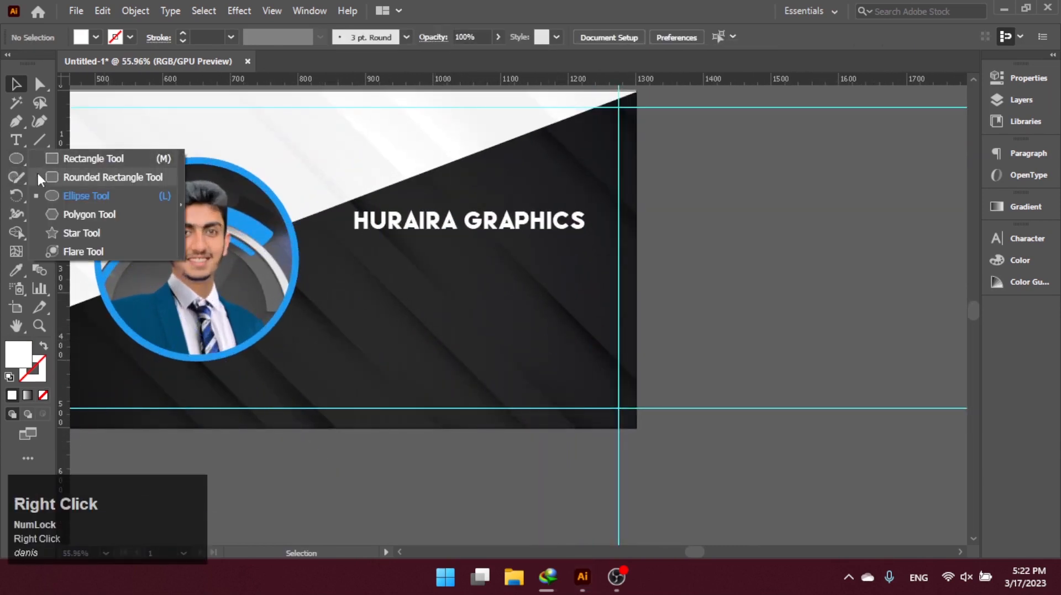
pyautogui.click(69, 159)
pyautogui.moveTo(353, 243); pyautogui.dragTo(584, 273)
pyautogui.press('v')
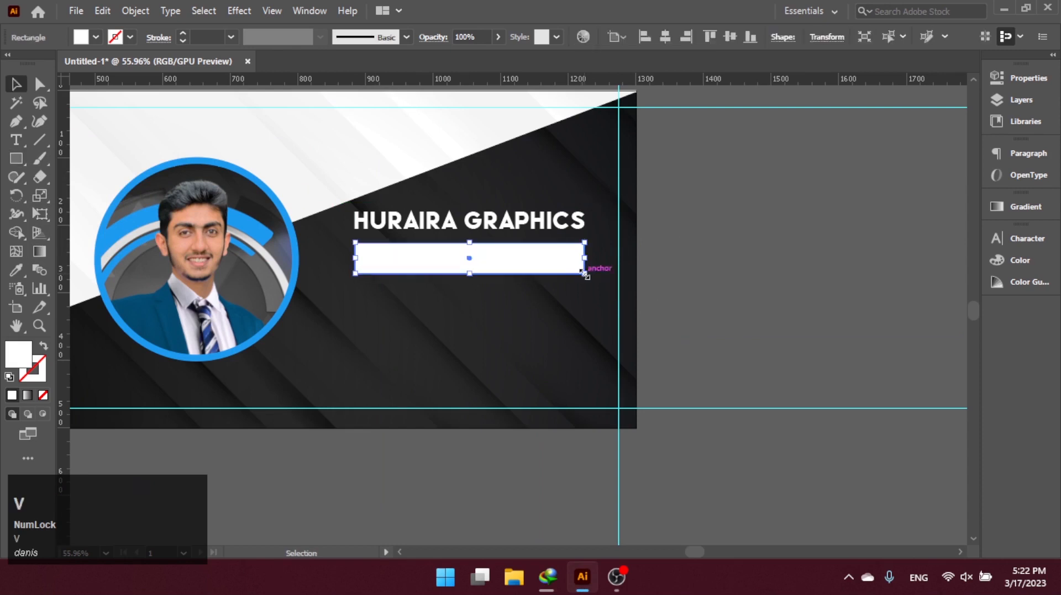
# Round the white rectangle's corners fully to turn it into a pill shape below the brand text.
pyautogui.press('a')
pyautogui.moveTo(575, 261); pyautogui.dragTo(435, 283)
pyautogui.press('v')
# Offset the pill's path outward by 5 px with mitered joins to create a larger pill behind it.
pyautogui.click(136, 11)
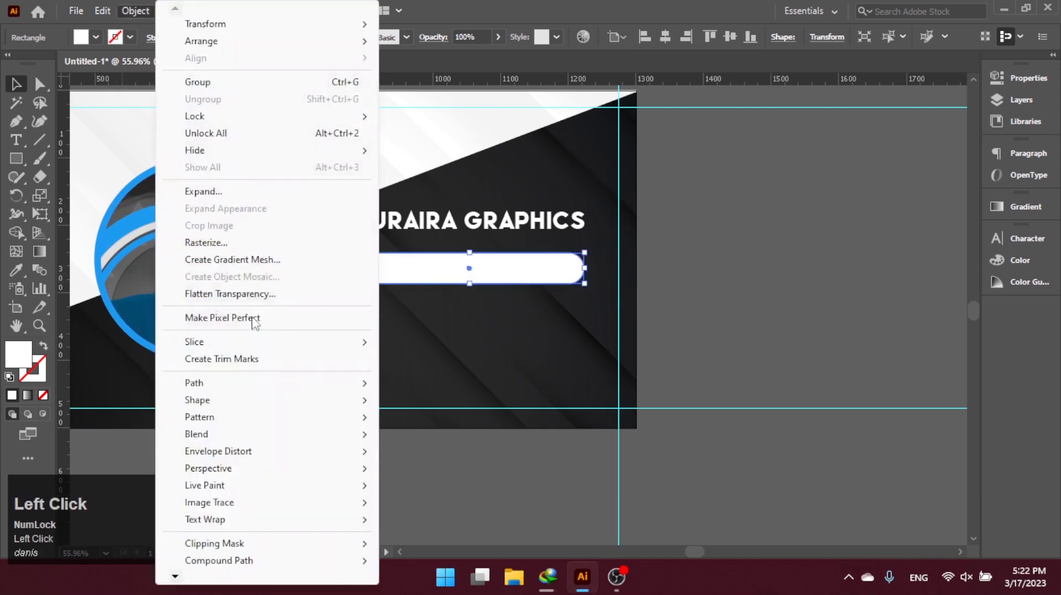
pyautogui.moveTo(272, 386)
pyautogui.click(432, 442)
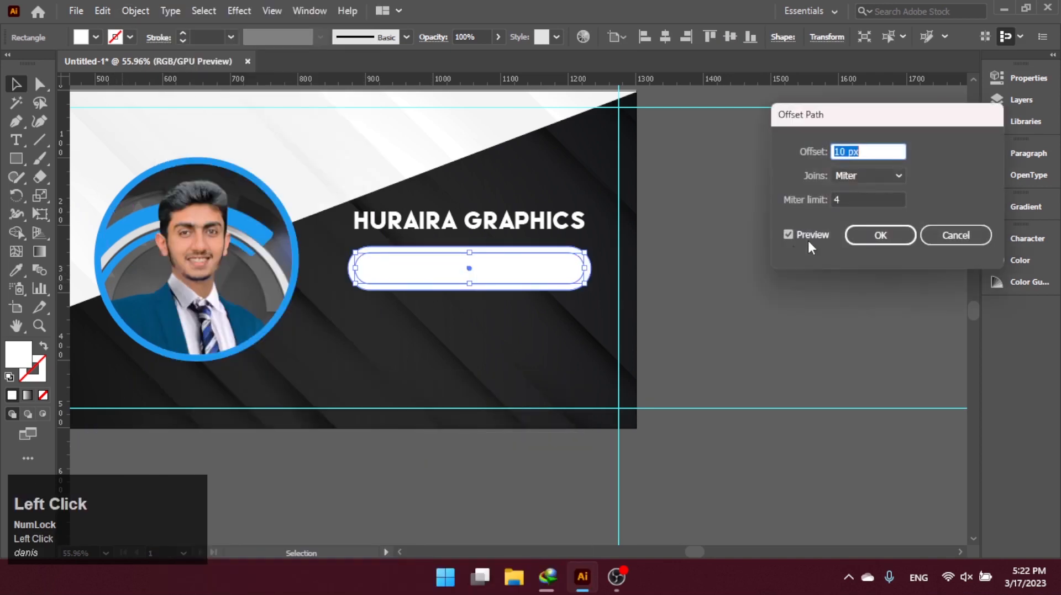
pyautogui.press('Down')
pyautogui.press('Down')
pyautogui.press('Down')
pyautogui.press('Down')
pyautogui.press('Down')
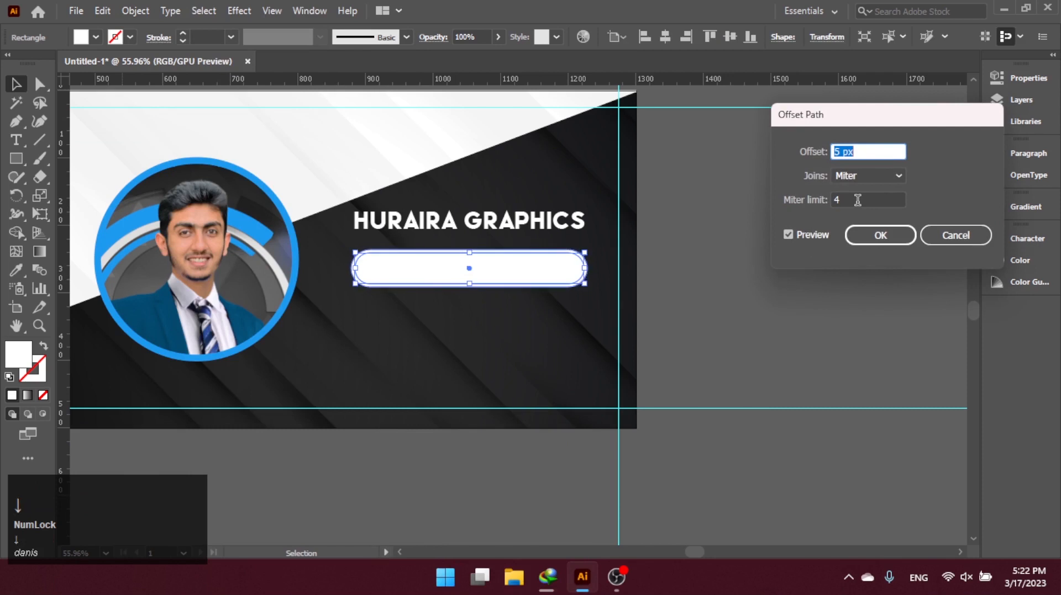
pyautogui.click(881, 237)
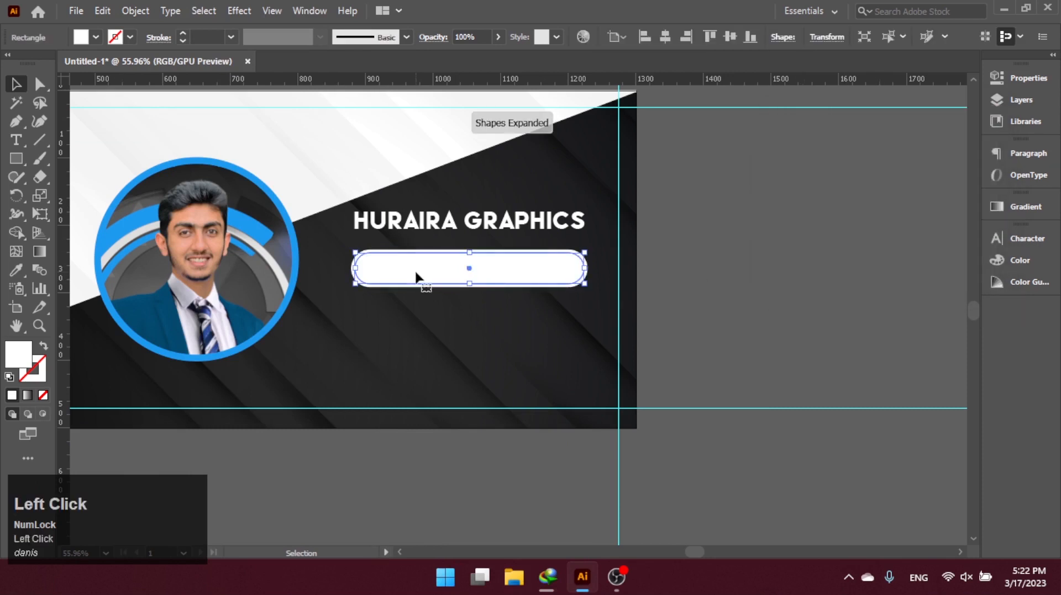
# Apply a linear gradient to the inner pill and sample the portrait's bright blue arc for its starting color stop.
pyautogui.click(27, 395)
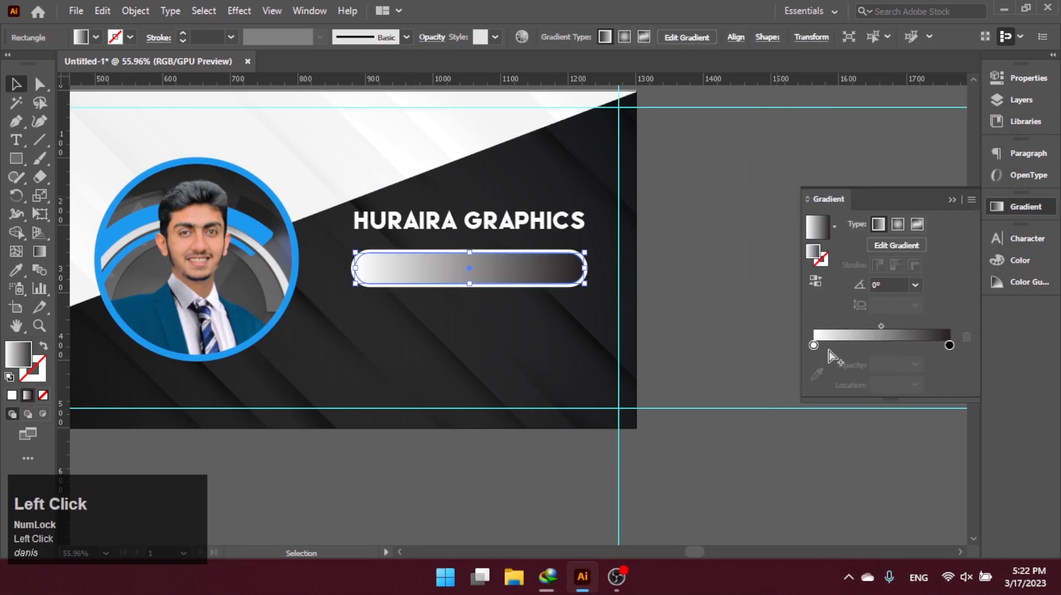
pyautogui.click(813, 345)
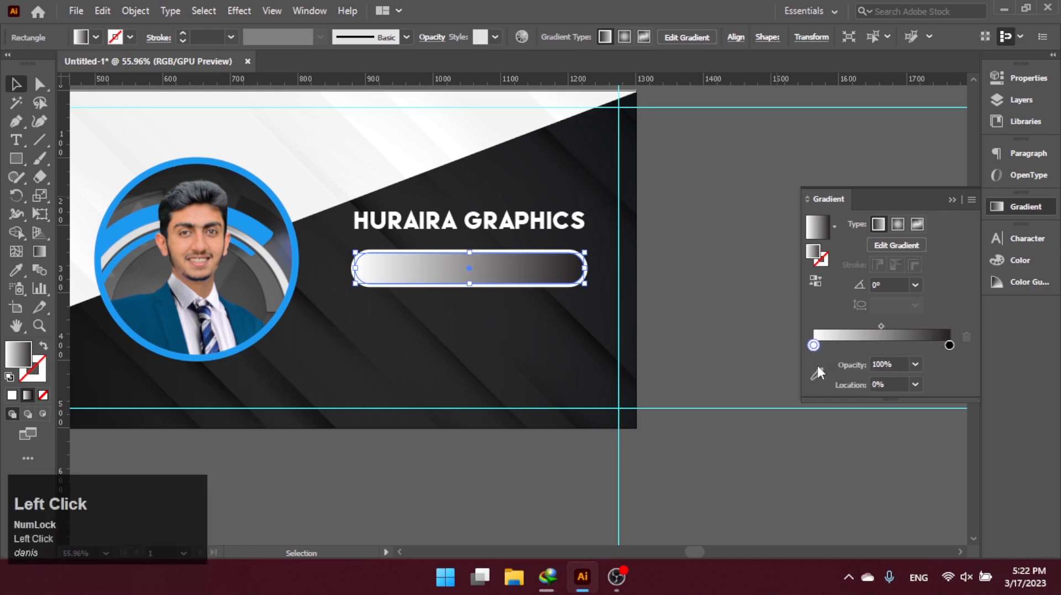
pyautogui.click(816, 355)
pyautogui.click(272, 186)
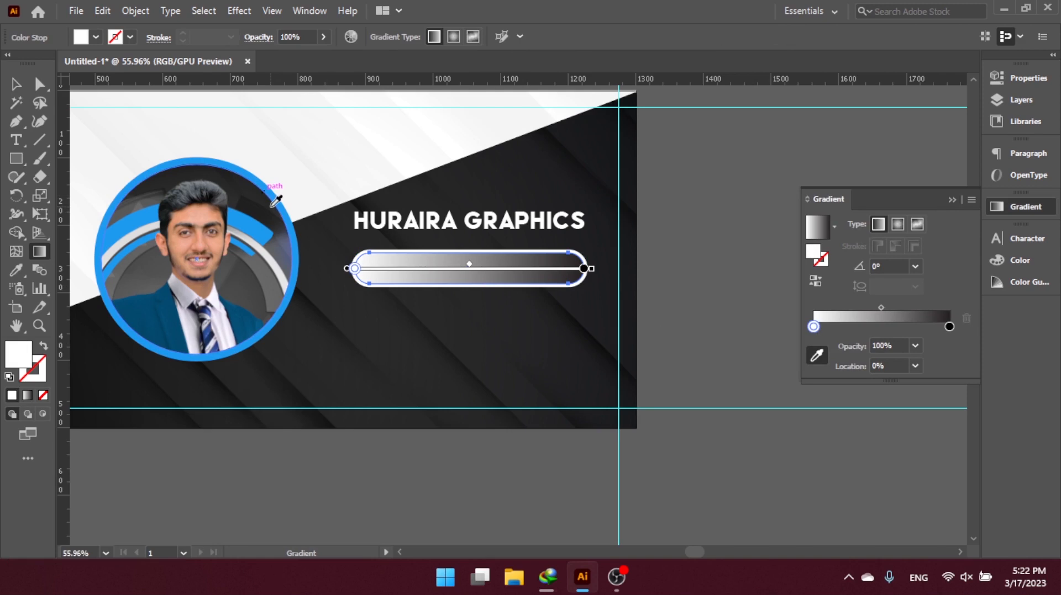
pyautogui.click(280, 204)
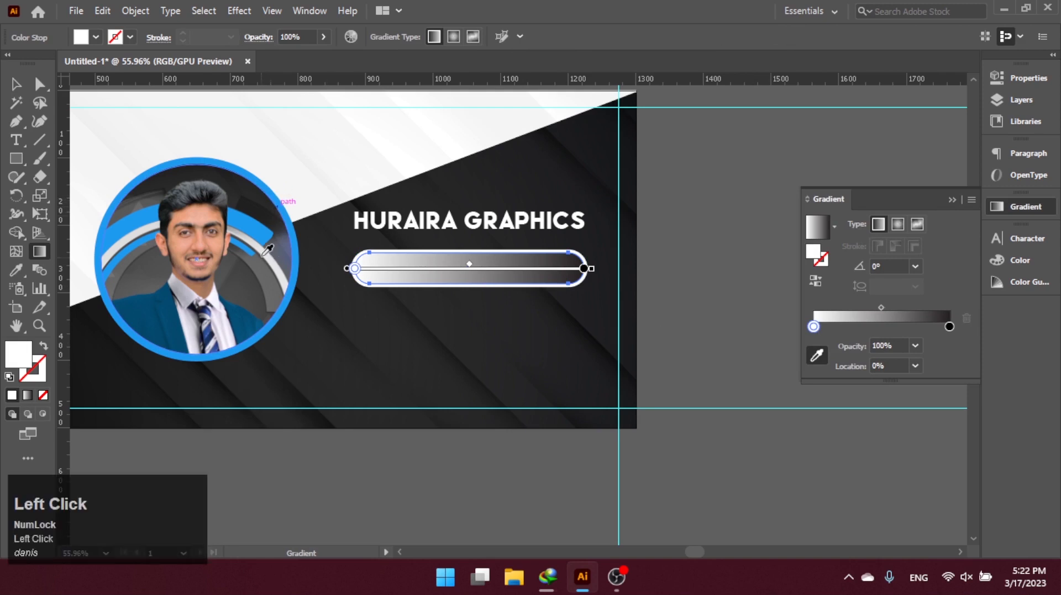
pyautogui.click(267, 230)
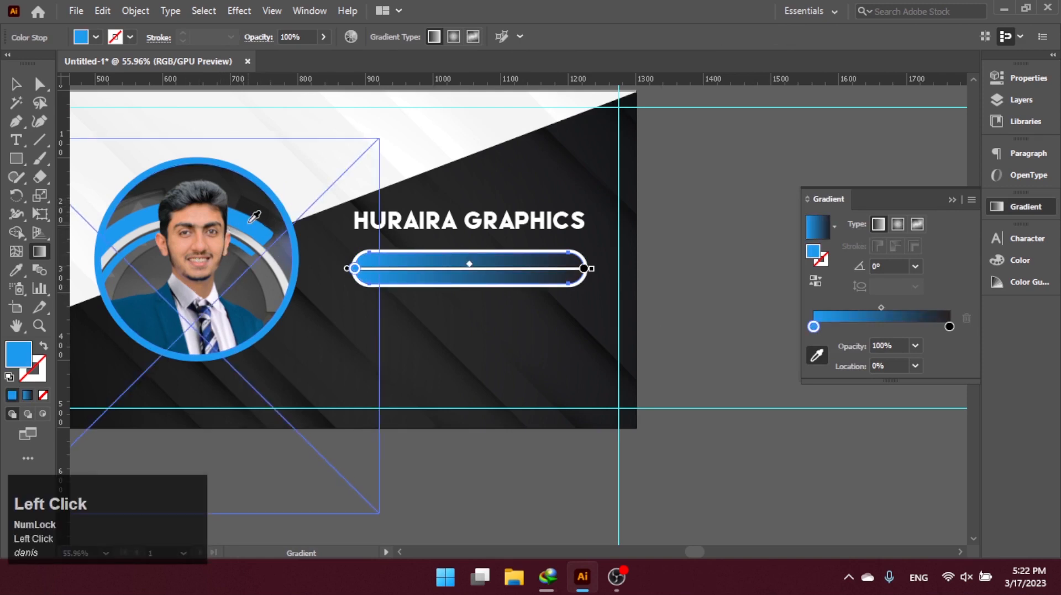
# Sample the portrait jacket's dark blue for the gradient's end stop and run the gradient vertically at -90° across the inner pill.
pyautogui.click(949, 327)
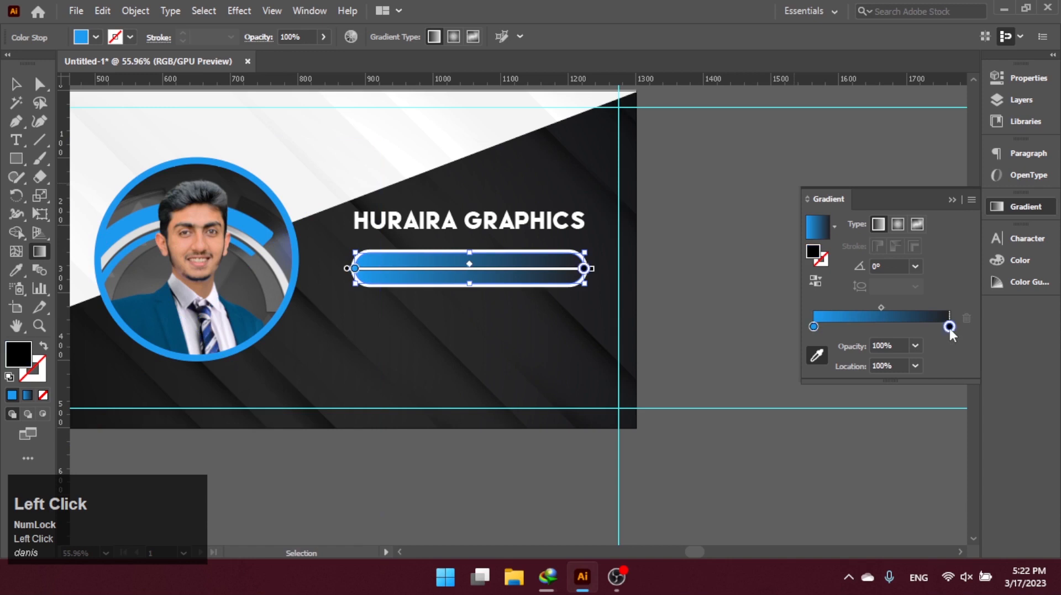
pyautogui.click(175, 304)
pyautogui.click(17, 85)
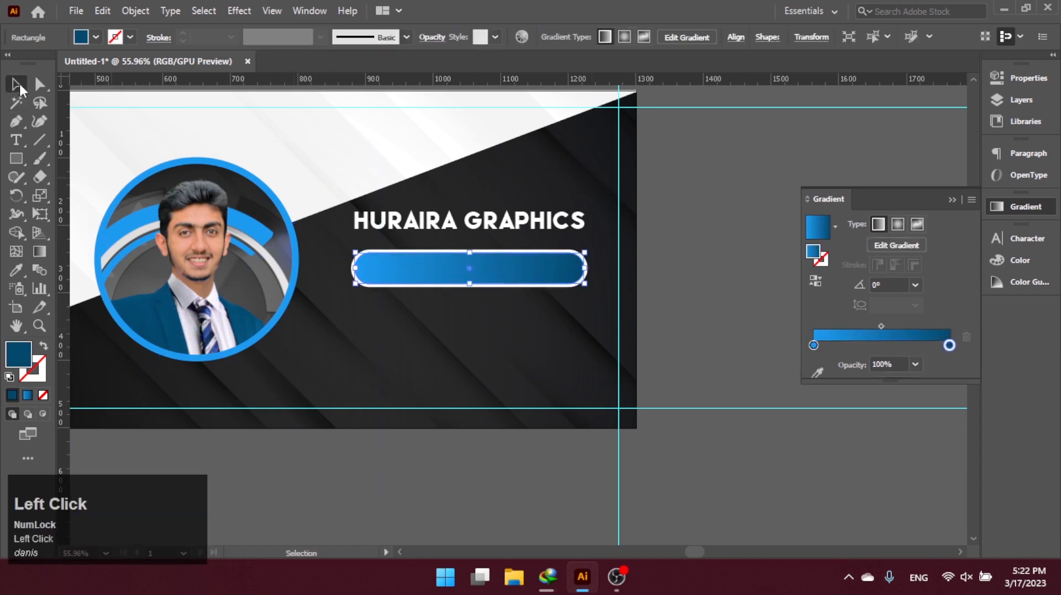
pyautogui.press('g')
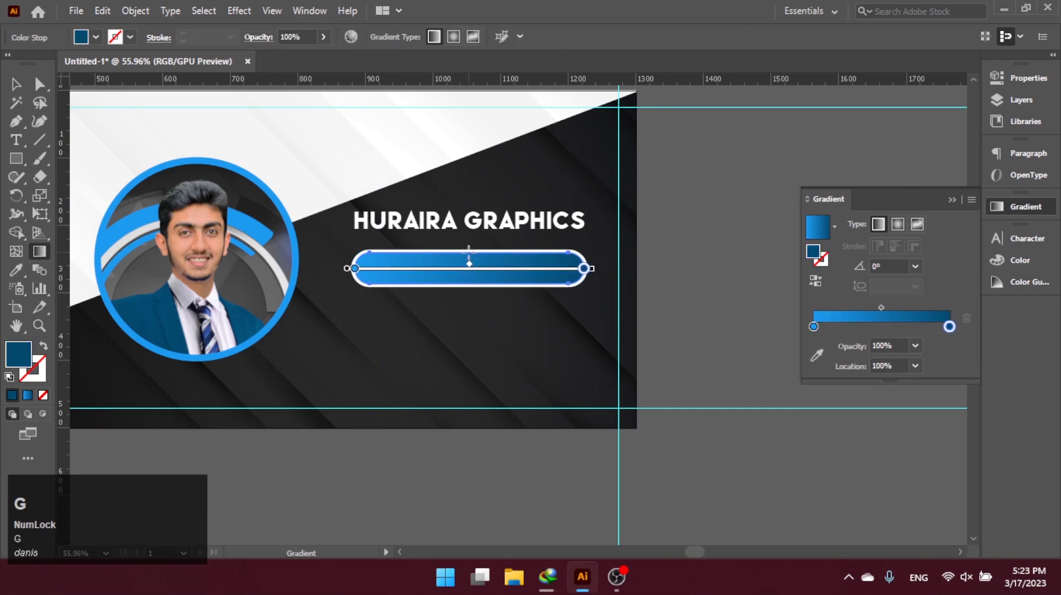
pyautogui.moveTo(469, 252); pyautogui.dragTo(469, 292)
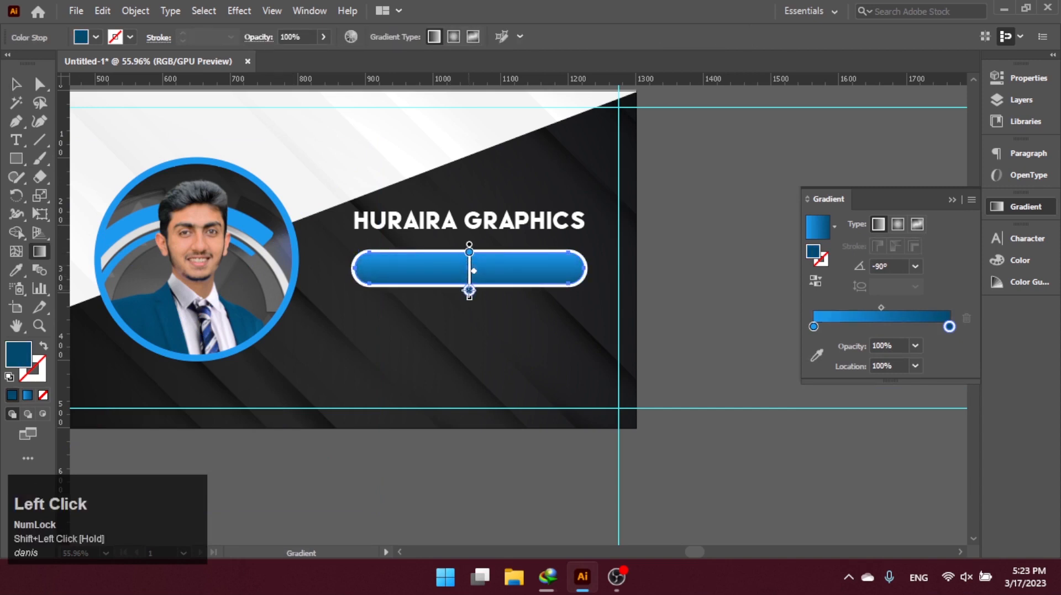
pyautogui.press('v')
# Fill the white outer pill with the inner pill's blue gradient so it forms a border running at 0°.
pyautogui.moveTo(592, 345); pyautogui.dragTo(667, 435)
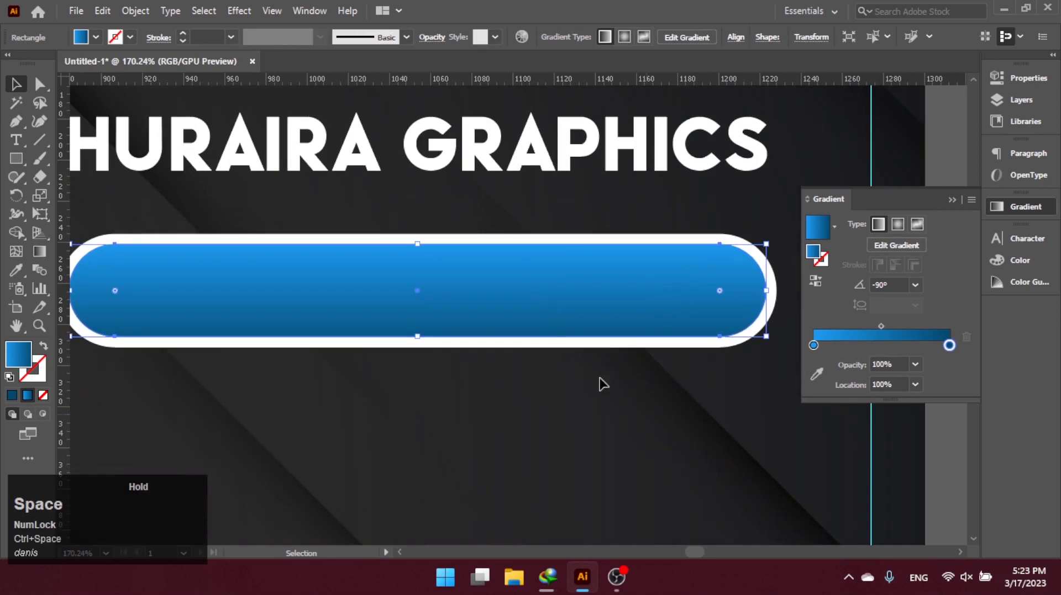
pyautogui.click(522, 244)
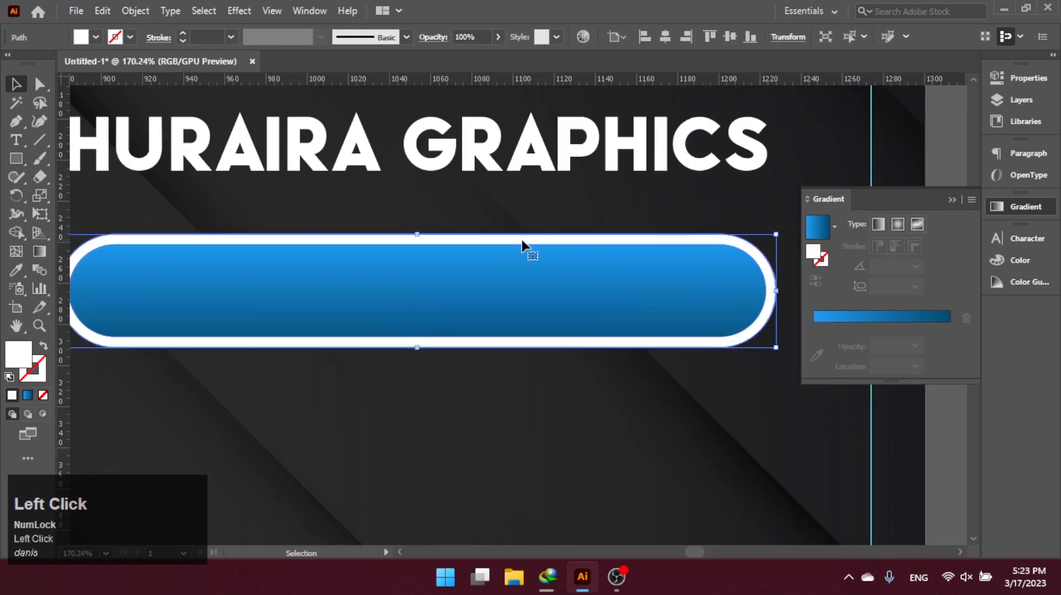
pyautogui.click(503, 281)
pyautogui.moveTo(577, 372); pyautogui.dragTo(348, 360)
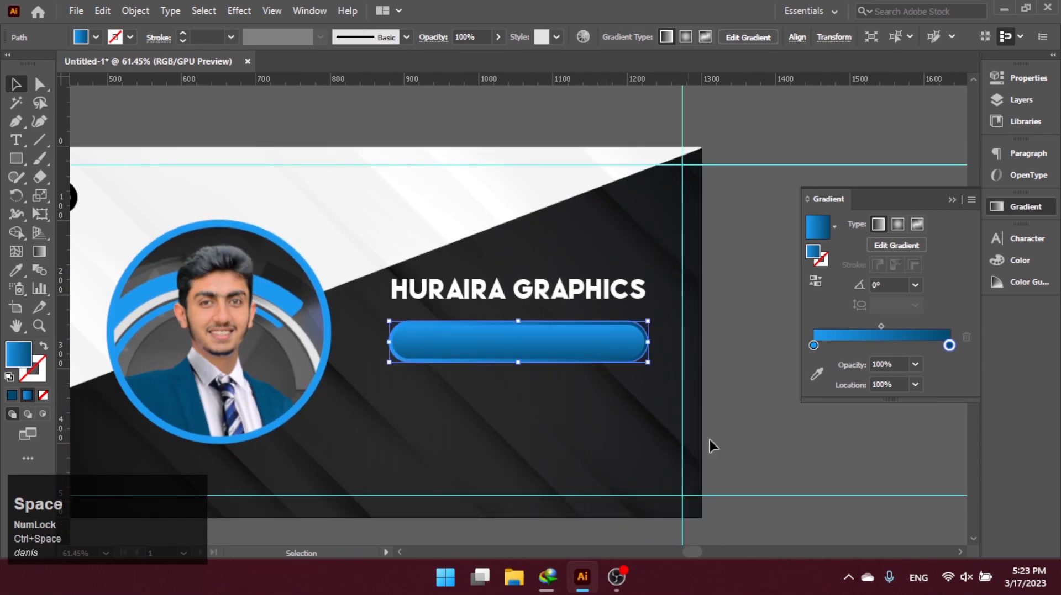
pyautogui.click(677, 367)
# Copy the "HURAIRA GRAPHICS" text straight down onto the blue pill.
pyautogui.moveTo(555, 290); pyautogui.dragTo(555, 341)
pyautogui.doubleClick(554, 342)
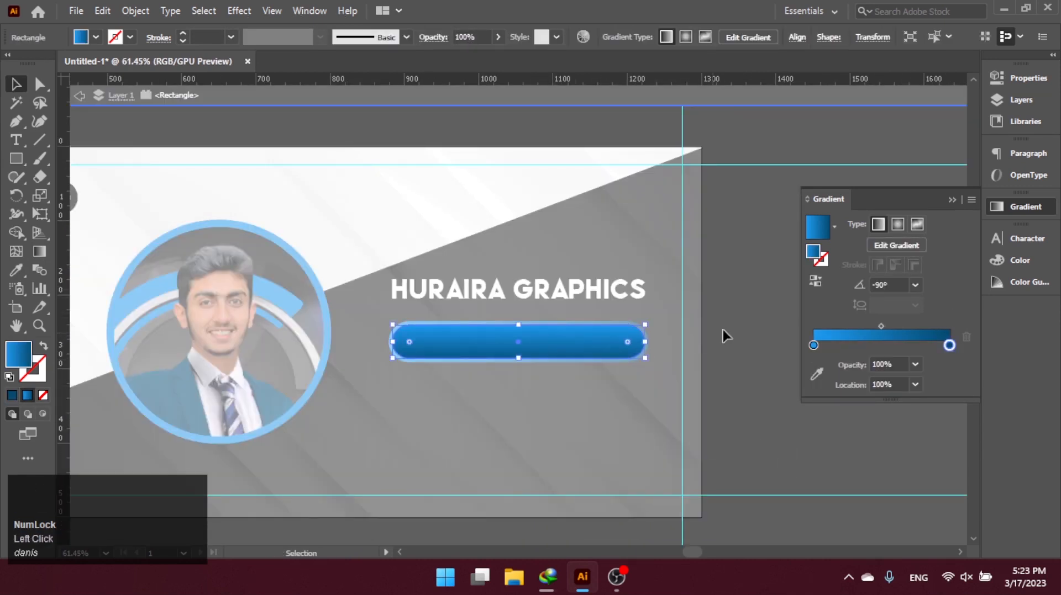
pyautogui.doubleClick(764, 325)
# Duplicate the brand text below the blue pill and change the copy's wording to "graphics designer".
pyautogui.click(577, 301)
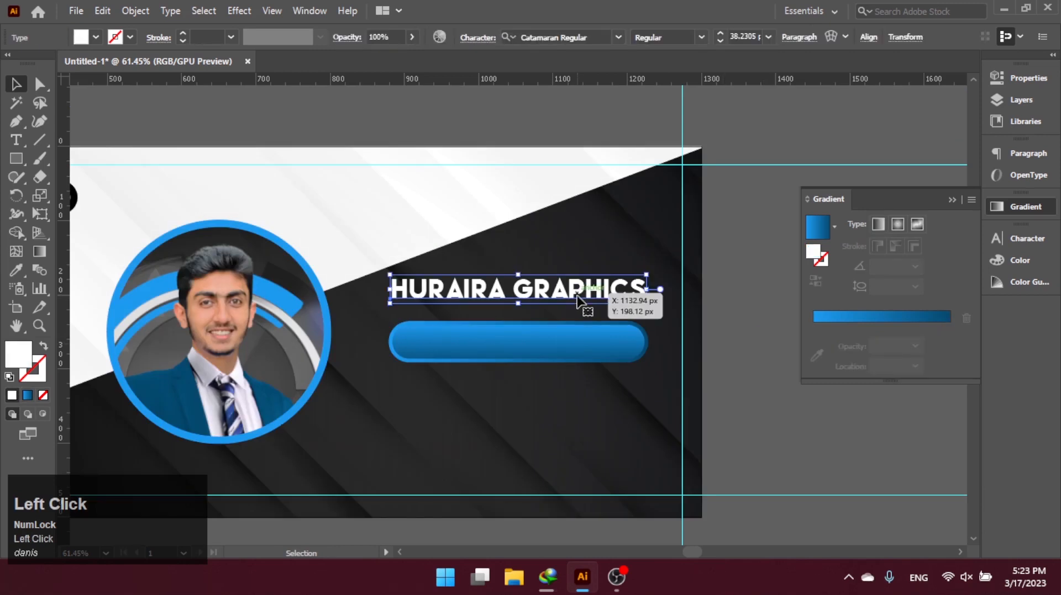
pyautogui.moveTo(578, 301); pyautogui.dragTo(584, 409)
pyautogui.doubleClick(584, 406)
pyautogui.hotkey('ctrl', 'a')
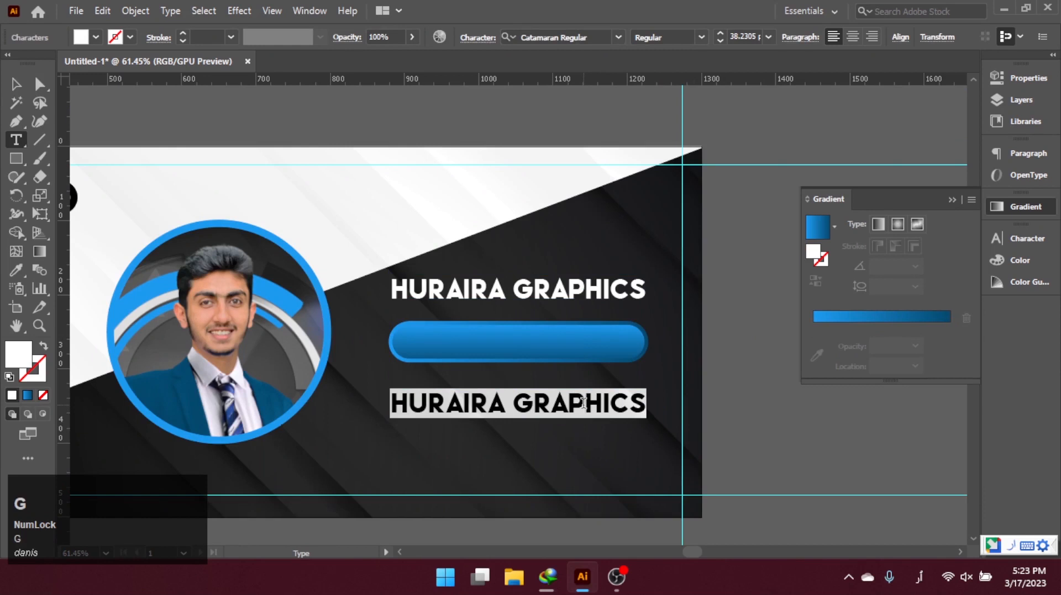
pyautogui.write('grap')
pyautogui.press('BackSpace')
pyautogui.press('BackSpace')
pyautogui.press('BackSpace')
pyautogui.press('BackSpace')
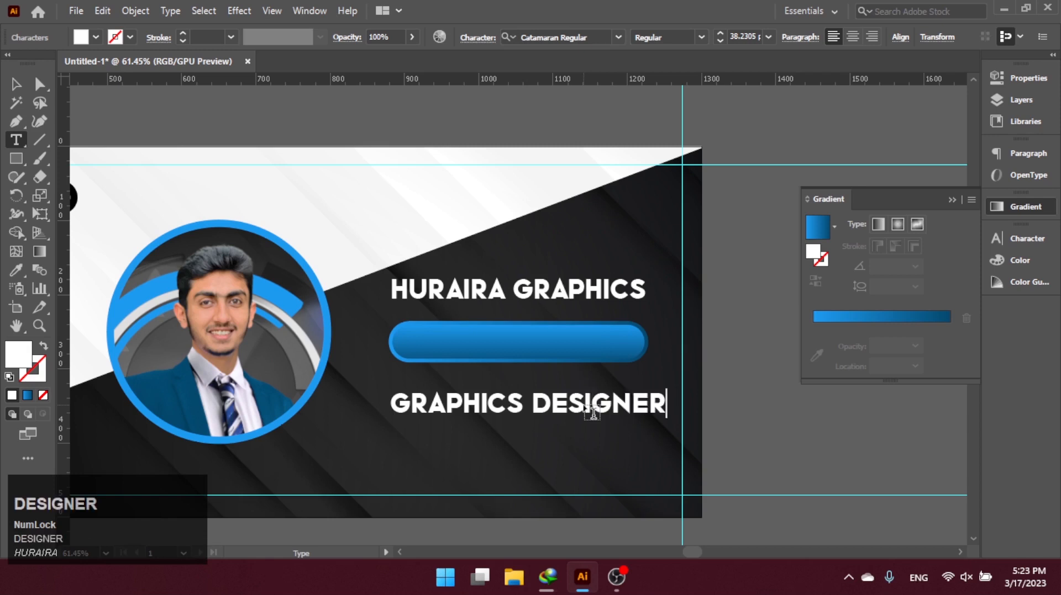
pyautogui.hotkey('ctrl', 'Return')
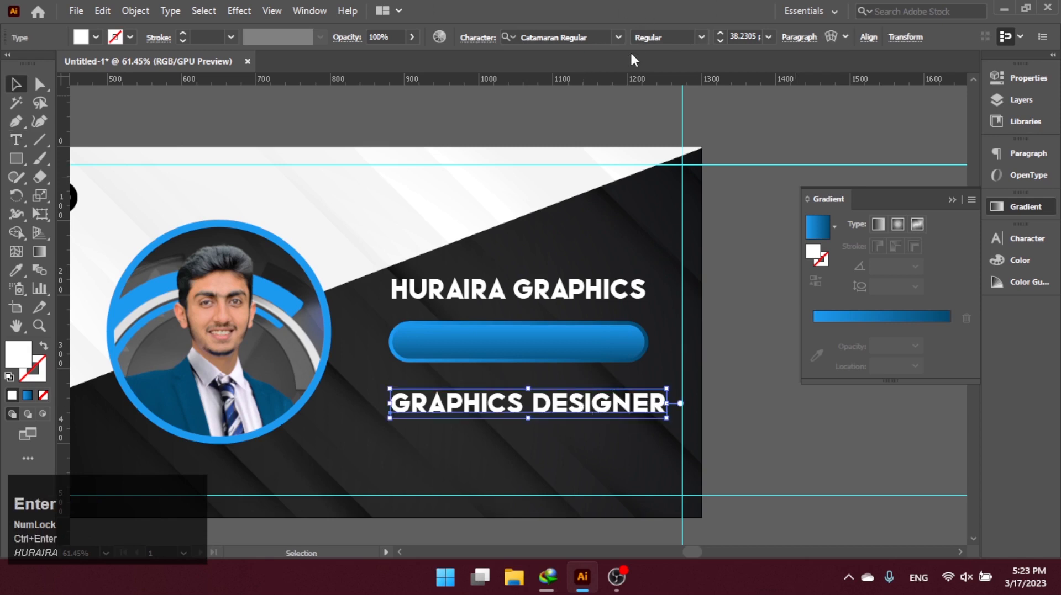
# Set the "graphics designer" text in Arial and convert it to title case.
pyautogui.click(618, 37)
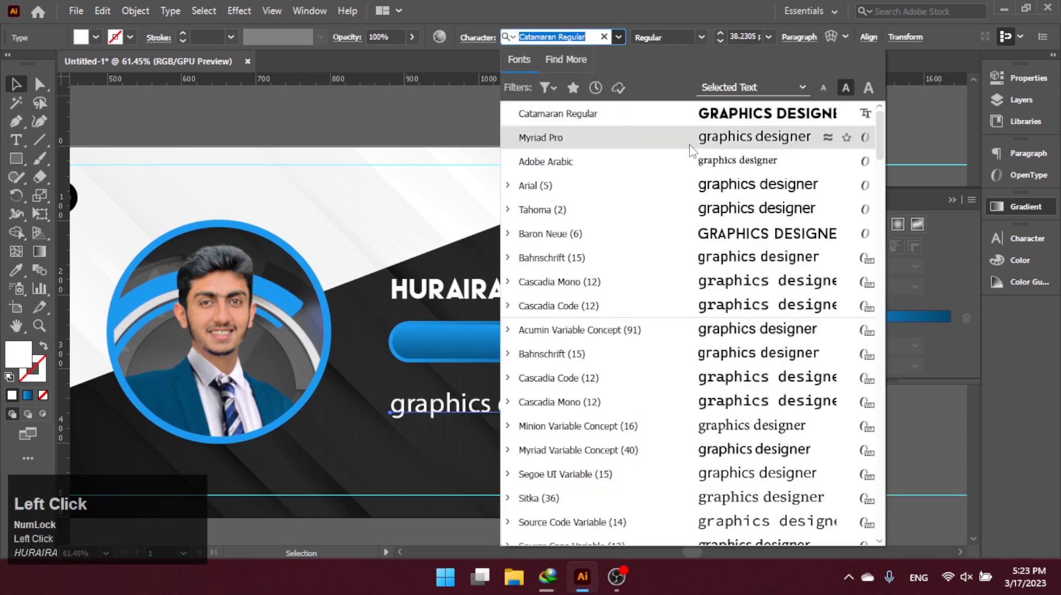
pyautogui.click(728, 186)
pyautogui.click(171, 11)
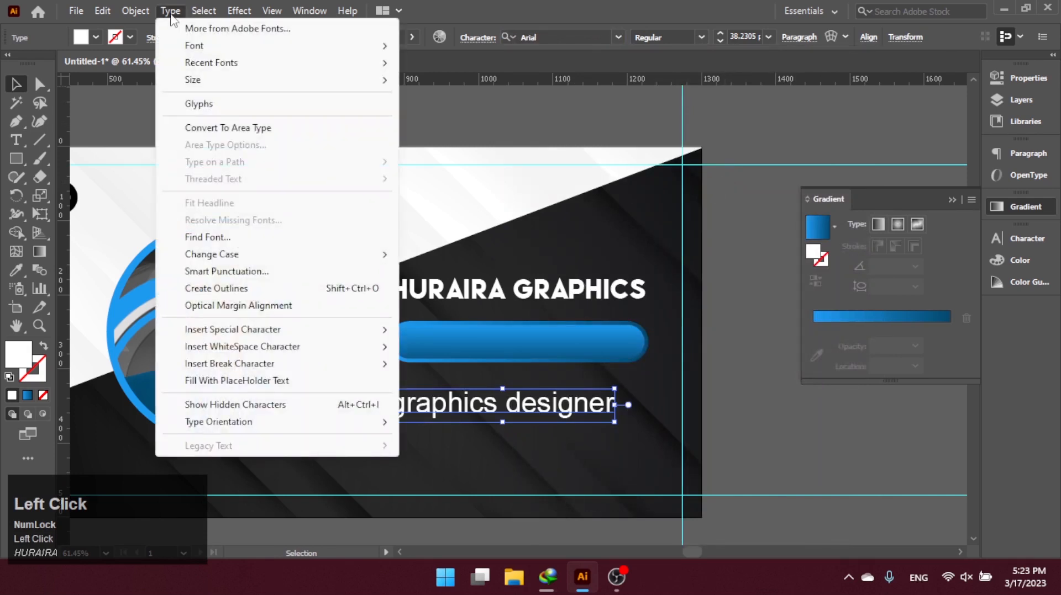
pyautogui.click(458, 292)
# Move the "Graphics Designer" text in front of the blue pill and shrink it about its center to leave wide side margins.
pyautogui.moveTo(553, 394); pyautogui.dragTo(563, 333)
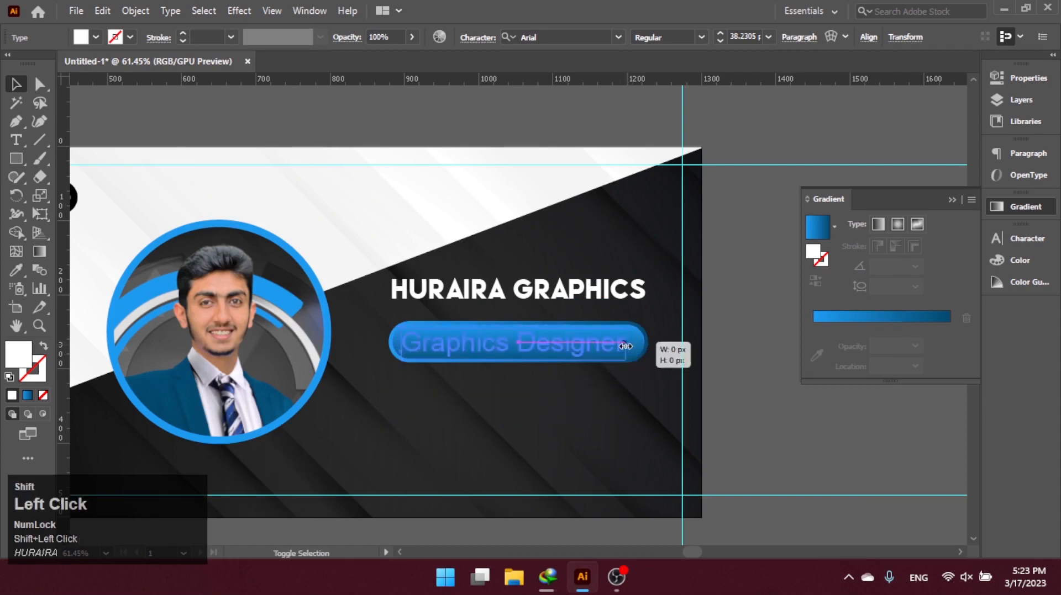
pyautogui.moveTo(635, 345); pyautogui.dragTo(635, 341)
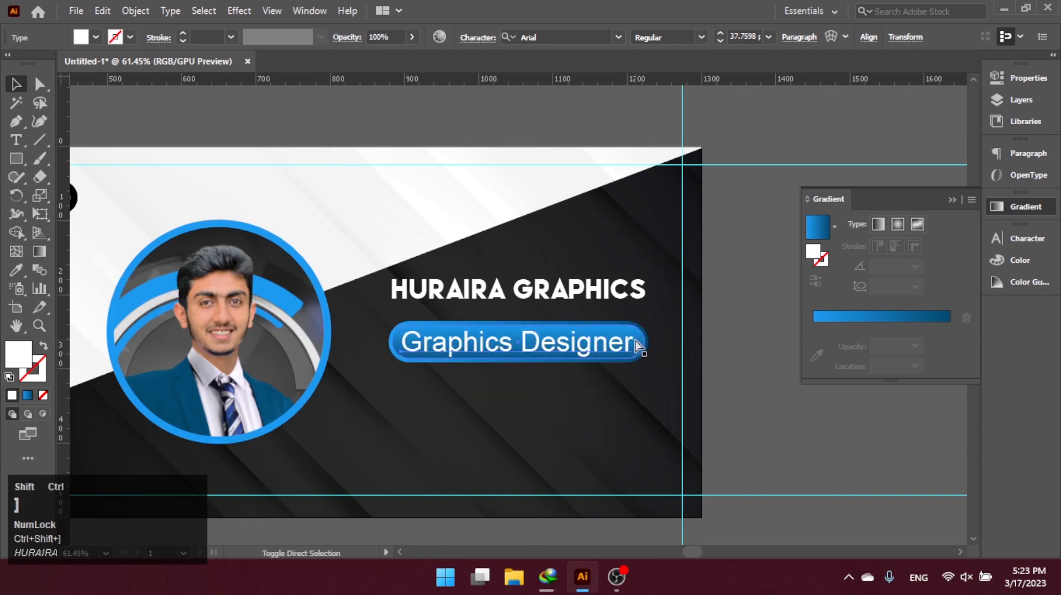
pyautogui.moveTo(574, 339); pyautogui.dragTo(831, 508)
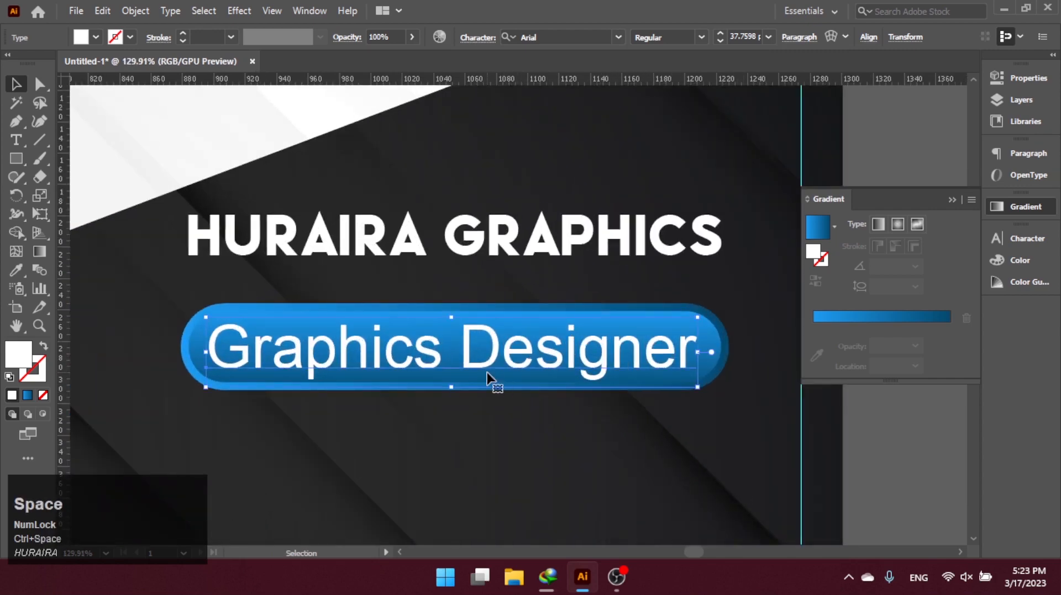
pyautogui.moveTo(454, 389); pyautogui.dragTo(457, 375)
pyautogui.click(480, 426)
pyautogui.hotkey('ctrl', 'space')
pyautogui.moveTo(550, 444); pyautogui.dragTo(568, 338)
pyautogui.click(586, 243)
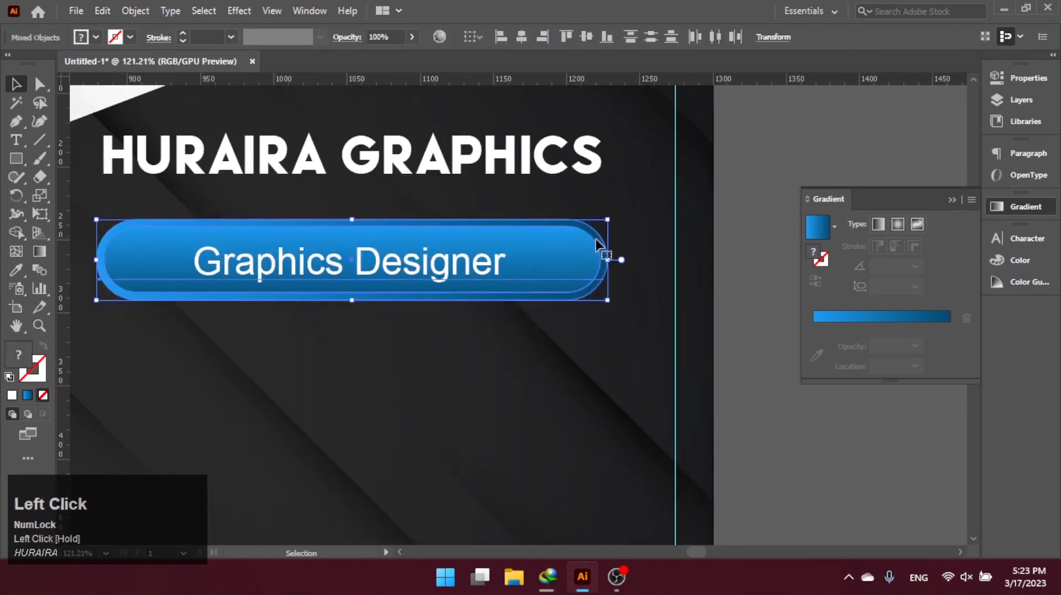
pyautogui.moveTo(606, 262); pyautogui.dragTo(572, 330)
pyautogui.hotkey('ctrl', 'z')
pyautogui.hotkey('ctrl', 'z')
pyautogui.click(573, 337)
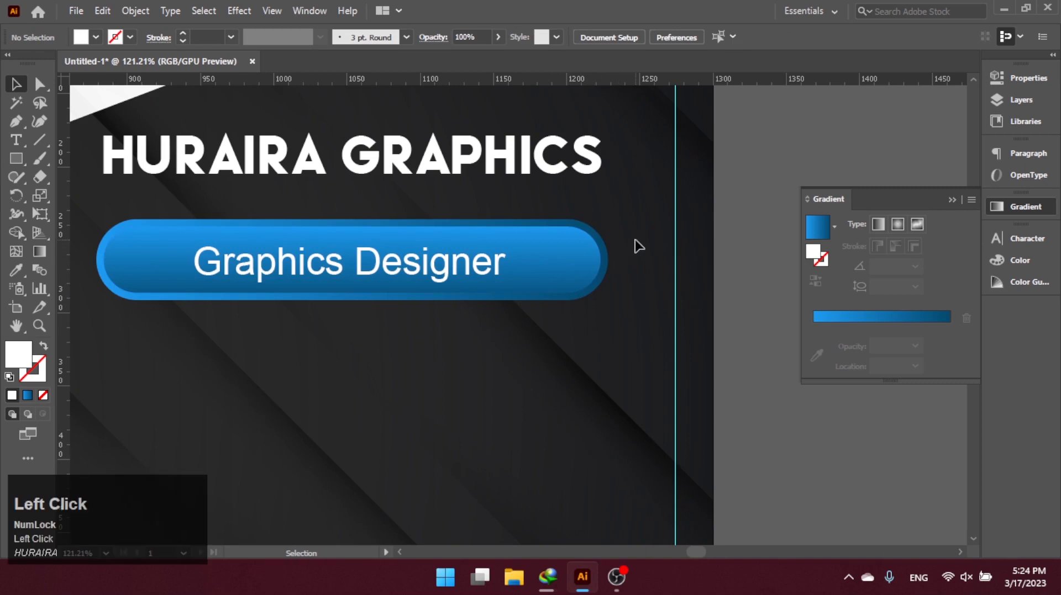
pyautogui.moveTo(593, 273); pyautogui.dragTo(592, 273)
pyautogui.click(635, 326)
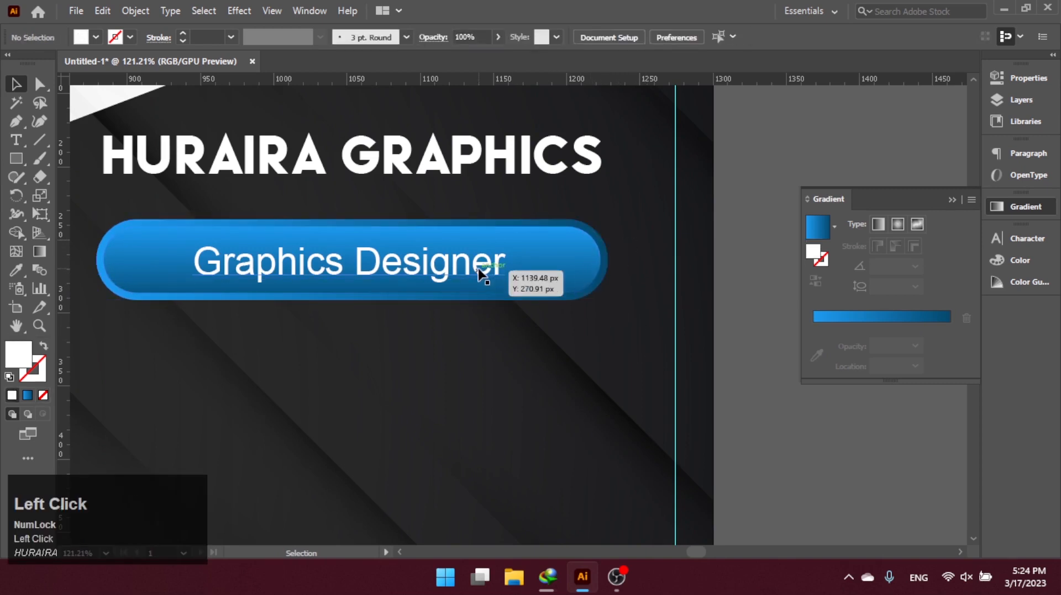
pyautogui.click(481, 272)
pyautogui.click(619, 217)
pyautogui.moveTo(588, 243); pyautogui.dragTo(602, 343)
pyautogui.hotkey('ctrl', 'z')
pyautogui.click(602, 343)
# Move the pill and its label down together and delete the duplicate "HURAIRA GRAPHICS" text hidden behind them.
pyautogui.click(539, 259)
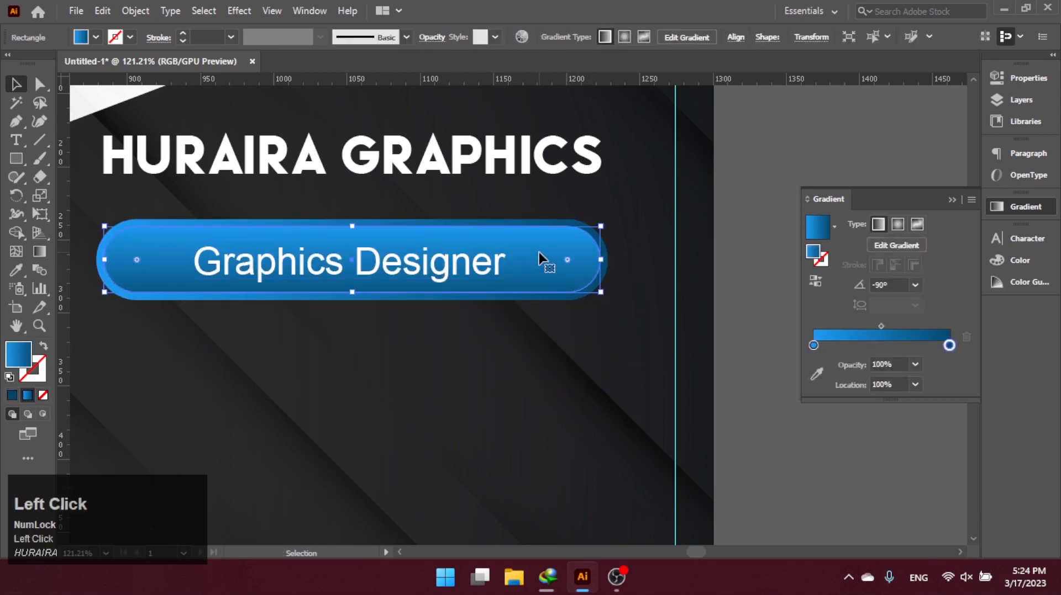
pyautogui.keyDown('shift'); pyautogui.click(460, 268); pyautogui.keyUp('shift')
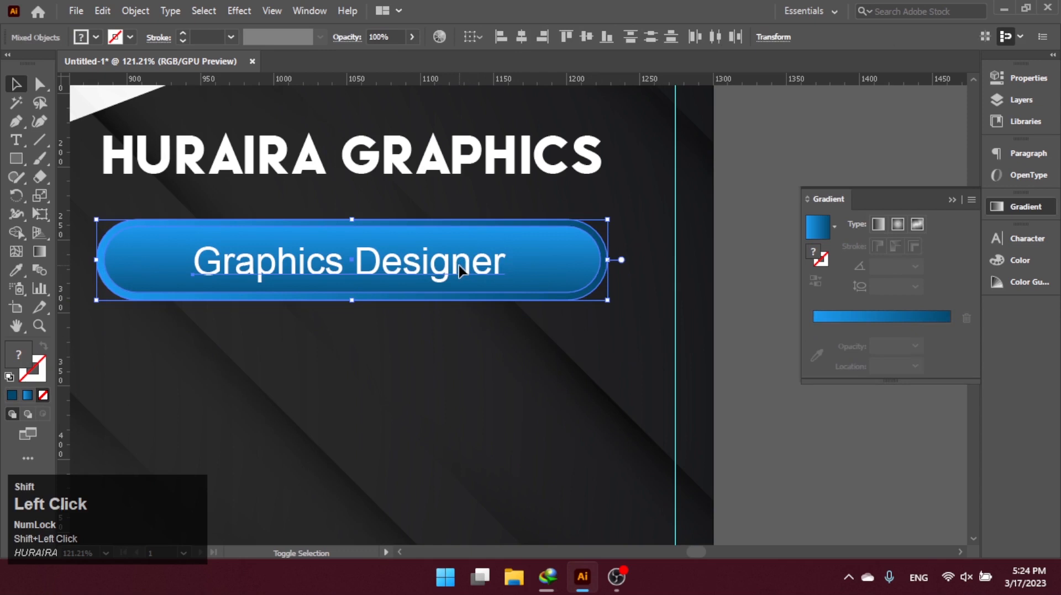
pyautogui.moveTo(446, 275); pyautogui.dragTo(446, 389)
pyautogui.click(448, 318)
pyautogui.click(440, 286)
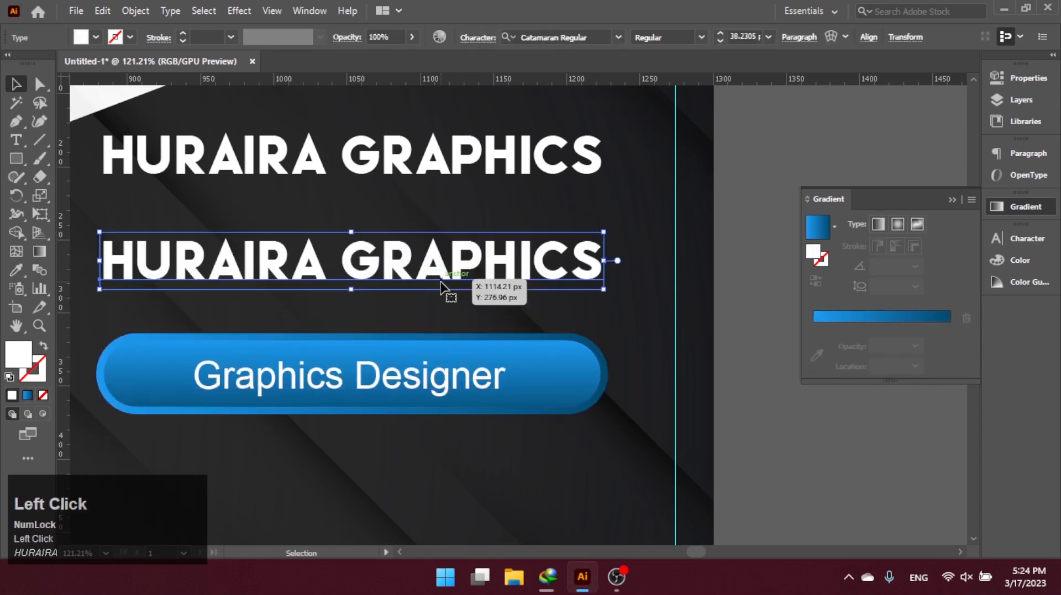
pyautogui.press('Delete')
# Move the pill and its "Graphics Designer" label back up to just below the brand text.
pyautogui.moveTo(433, 412); pyautogui.dragTo(431, 409)
pyautogui.moveTo(429, 392); pyautogui.dragTo(427, 284)
pyautogui.click(457, 359)
# Shrink both pill shapes together about their center so they fit more closely around the "Graphics Designer" label.
pyautogui.click(608, 261)
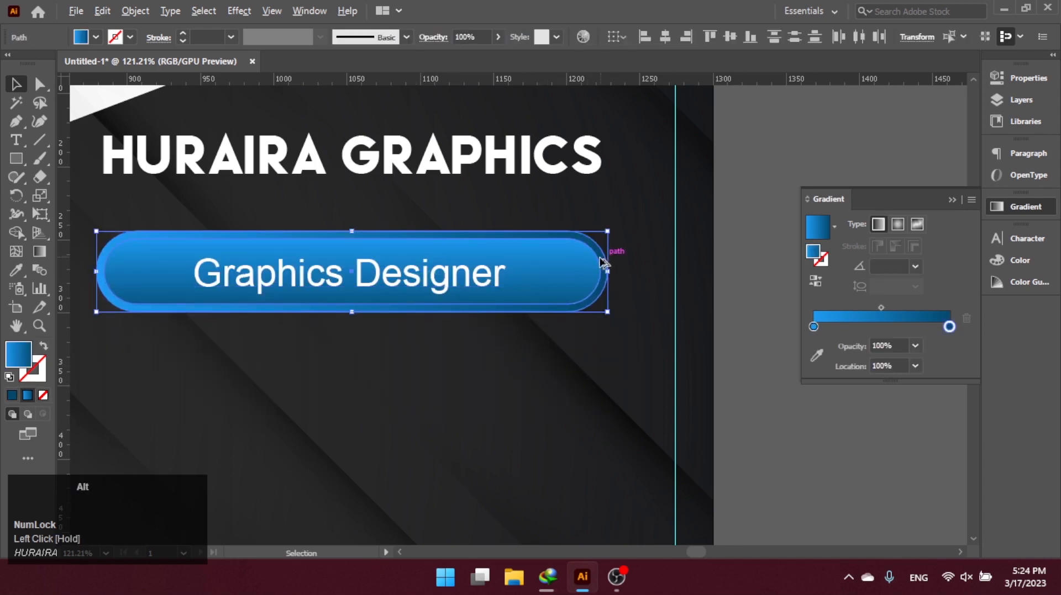
pyautogui.moveTo(606, 275); pyautogui.dragTo(610, 273)
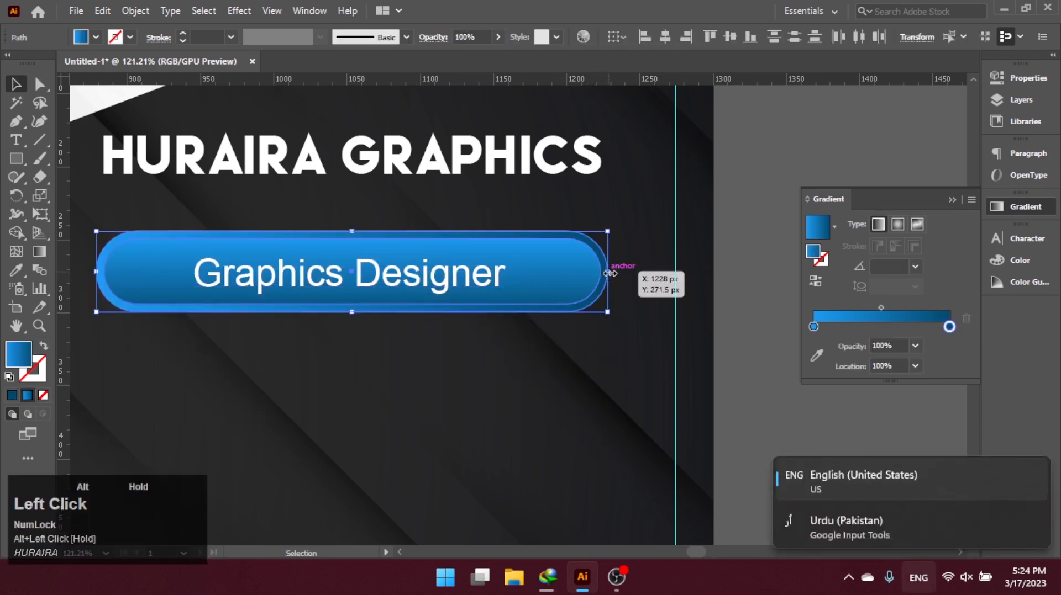
pyautogui.hotkey('alt', 'shift')
pyautogui.moveTo(611, 276); pyautogui.dragTo(635, 324)
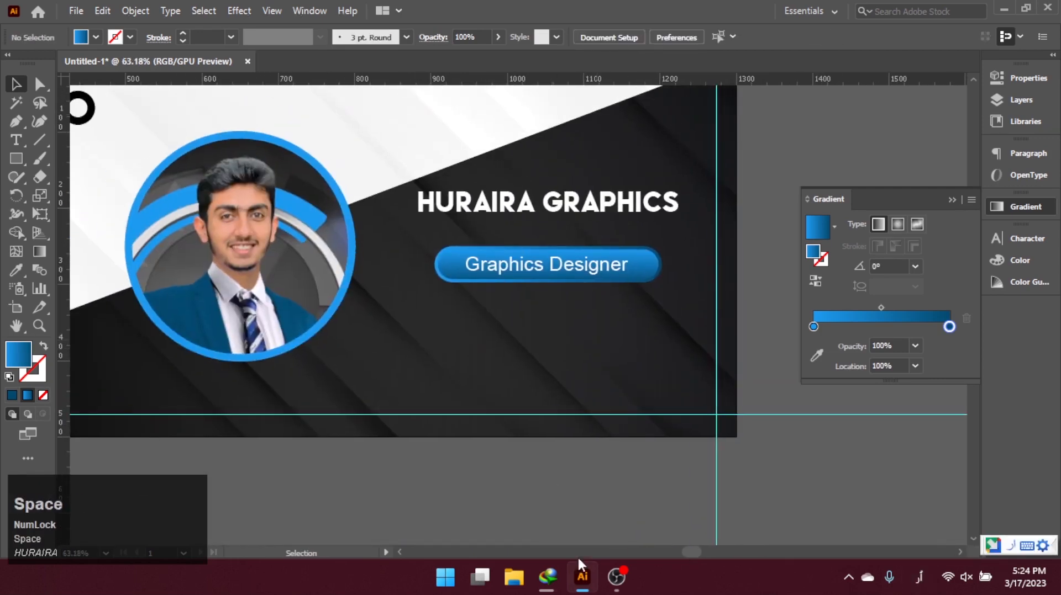
# Switch to Chrome and search Google for "call icon".
pyautogui.press('super+d')
pyautogui.doubleClick(28, 307)
pyautogui.click(227, 41)
pyautogui.write('ic')
pyautogui.hotkey('alt', 'shift')
pyautogui.hotkey('ctrl', 'a')
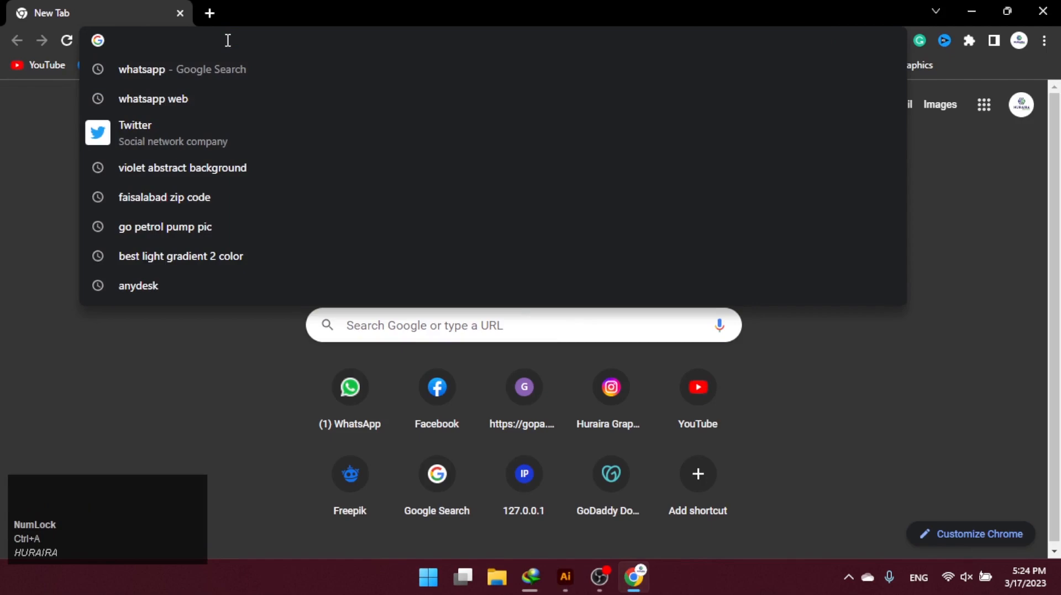
pyautogui.write('a')
pyautogui.press('BackSpace')
pyautogui.press('BackSpace')
pyautogui.write('call')
pyautogui.press('BackSpace')
pyautogui.press('BackSpace')
pyautogui.press('BackSpace')
pyautogui.press('BackSpace')
pyautogui.write('call i co')
pyautogui.click(227, 99)
# Copy the black handset image with three sound waves and paste it into the Illustrator banner document.
pyautogui.click(208, 285)
pyautogui.rightClick(195, 304)
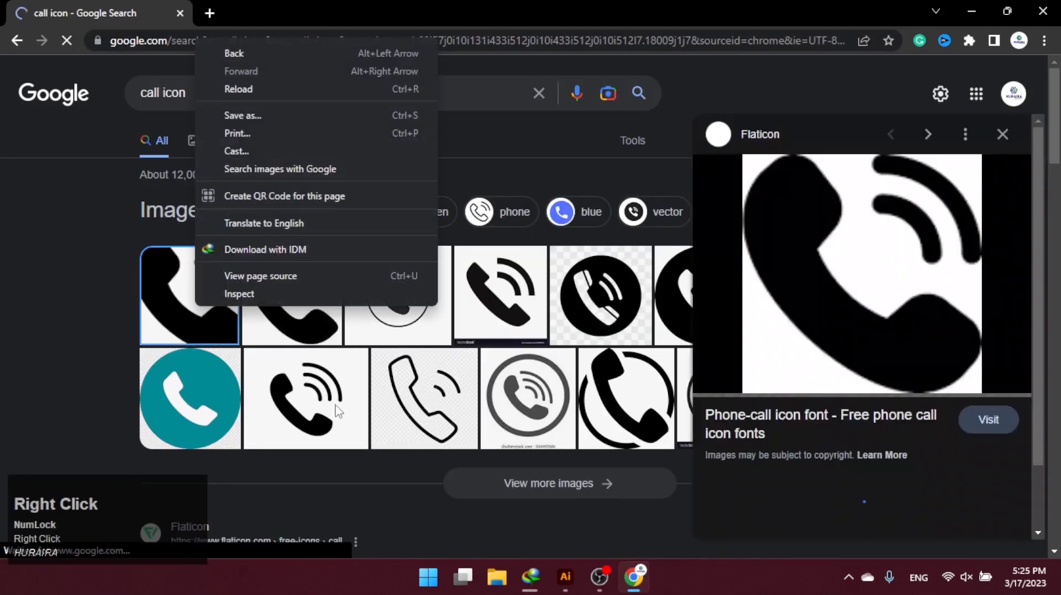
pyautogui.rightClick(716, 276)
pyautogui.click(929, 519)
pyautogui.scroll(-4, 837, 345)
pyautogui.click(500, 296)
pyautogui.click(306, 397)
pyautogui.click(565, 577)
pyautogui.hotkey('ctrl', 'v')
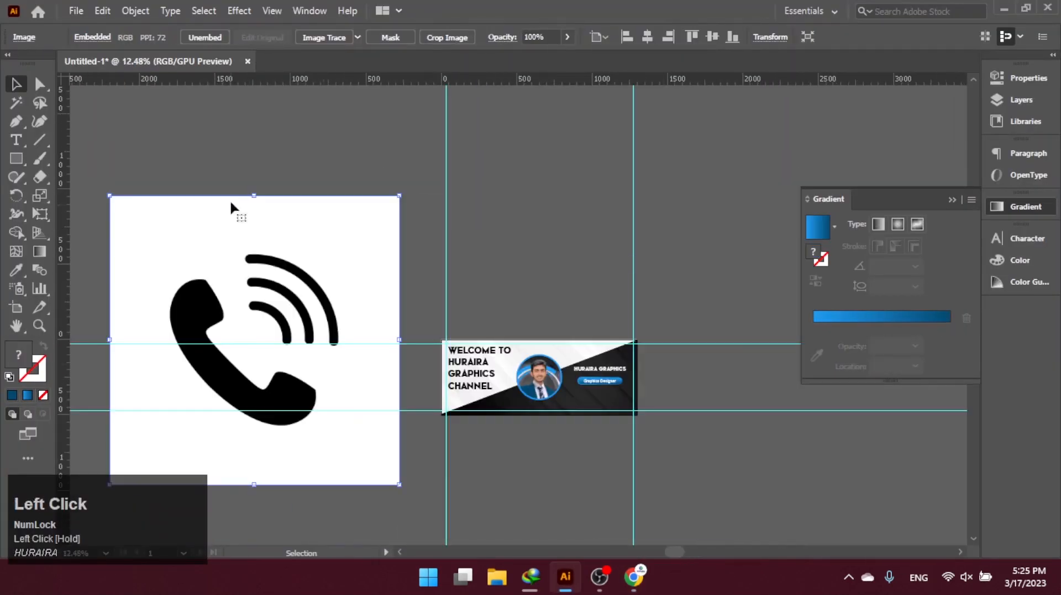
# Break the phone image into vector shapes, delete its white background and group the remaining icon parts.
pyautogui.moveTo(230, 200); pyautogui.dragTo(296, 248)
pyautogui.moveTo(259, 331); pyautogui.dragTo(273, 256)
pyautogui.hotkey('ctrl', 'shift', 'g')
pyautogui.click(16, 102)
pyautogui.click(260, 238)
pyautogui.press('Delete')
pyautogui.press('v')
pyautogui.hotkey('ctrl', 'g')
# Fill the grouped phone icon with white.
pyautogui.click(89, 36)
pyautogui.click(33, 63)
pyautogui.click(304, 251)
# Shrink the phone icon to a small contact symbol and place it below the left end of the "Graphics Designer" pill.
pyautogui.moveTo(359, 327); pyautogui.dragTo(408, 326)
pyautogui.moveTo(111, 118); pyautogui.dragTo(629, 400)
pyautogui.moveTo(738, 421); pyautogui.dragTo(376, 234)
pyautogui.moveTo(260, 224); pyautogui.dragTo(593, 354)
pyautogui.moveTo(608, 343); pyautogui.dragTo(652, 343)
pyautogui.moveTo(389, 268); pyautogui.dragTo(389, 289)
pyautogui.moveTo(394, 313); pyautogui.dragTo(369, 347)
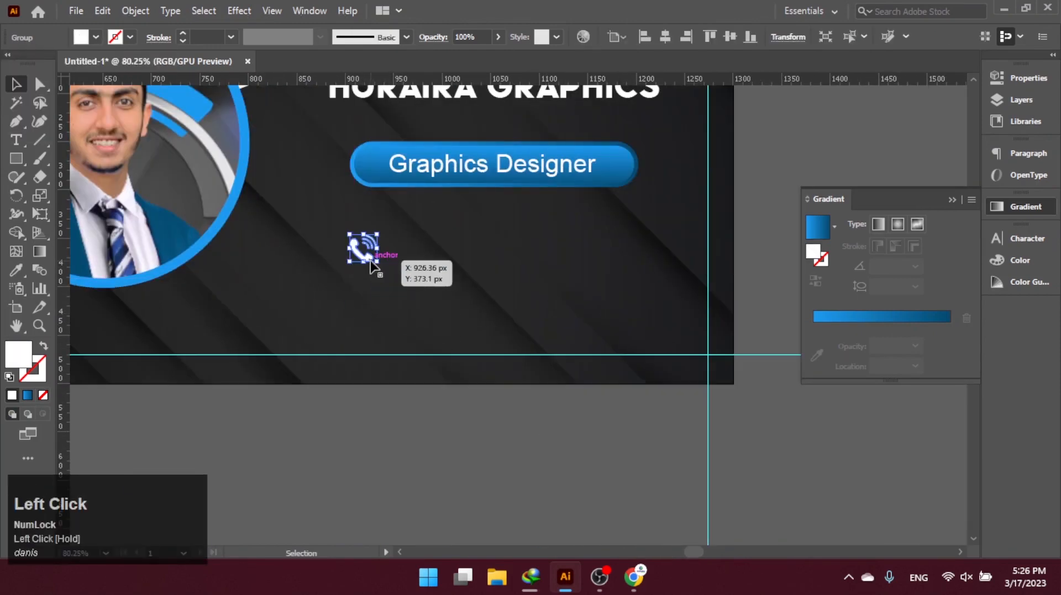
# Duplicate the phone icon straight down twice to make an evenly spaced column of three icons.
pyautogui.moveTo(366, 303); pyautogui.dragTo(366, 302)
pyautogui.hotkey('ctrl', 'd')
pyautogui.click(480, 432)
pyautogui.moveTo(480, 432); pyautogui.dragTo(471, 435)
# Switch to Chrome and search Google for "web icon".
pyautogui.click(560, 573)
pyautogui.moveTo(210, 100); pyautogui.dragTo(111, 106)
pyautogui.write('web ic')
pyautogui.press('Down')
pyautogui.press('Return')
# Copy the black WWW globe image from the results and paste it into the Illustrator banner document.
pyautogui.click(519, 295)
pyautogui.rightClick(789, 257)
pyautogui.scroll(-3, 801, 238)
pyautogui.click(841, 240)
pyautogui.rightClick(842, 239)
pyautogui.click(899, 435)
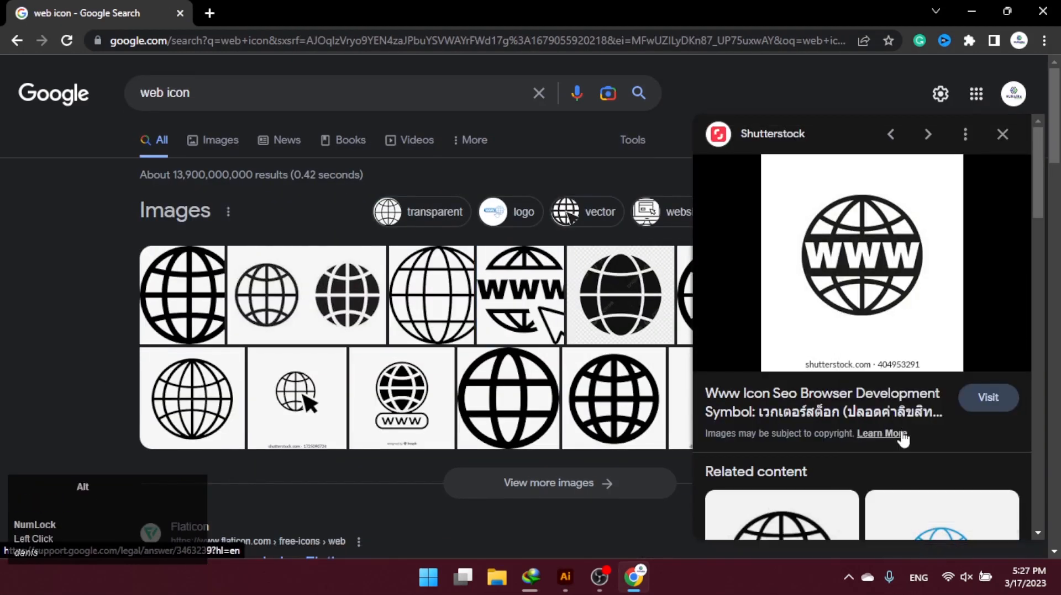
pyautogui.hotkey('alt', 'Tab')
pyautogui.hotkey('ctrl', 'v')
# Shrink and trace the WWW globe image, remove its white background and group the remaining icon shapes.
pyautogui.scroll(-2, 518, 316)
pyautogui.moveTo(691, 478); pyautogui.dragTo(440, 237)
pyautogui.moveTo(326, 132); pyautogui.dragTo(315, 370)
pyautogui.click(316, 37)
pyautogui.hotkey('ctrl', 'shift', 'g')
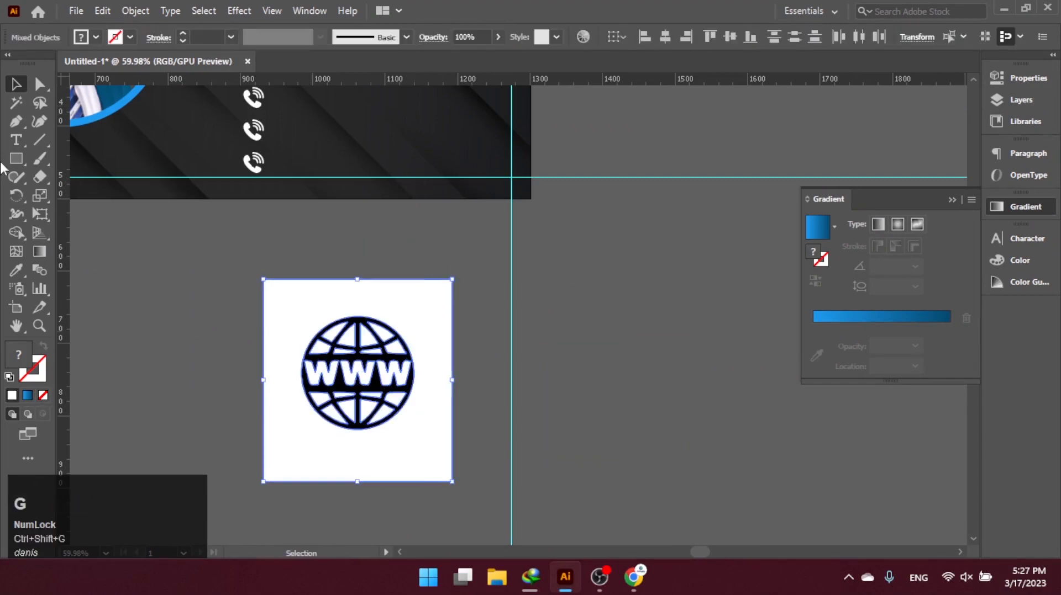
pyautogui.press('y')
pyautogui.click(431, 317)
pyautogui.press('Delete')
pyautogui.moveTo(281, 301); pyautogui.dragTo(434, 489)
pyautogui.hotkey('ctrl', 'g')
# Color the globe icon white by sampling the phone icon with the Eyedropper.
pyautogui.press('i')
pyautogui.click(255, 165)
pyautogui.press('v')
# Shrink the globe icon and put it in place of the second phone icon in the column.
pyautogui.moveTo(414, 316); pyautogui.dragTo(321, 409)
pyautogui.moveTo(315, 421); pyautogui.dragTo(258, 133)
pyautogui.scroll(4, 258, 133)
pyautogui.click(259, 165)
pyautogui.press('Delete')
pyautogui.moveTo(303, 257); pyautogui.dragTo(317, 400)
# Switch to Chrome and search Google for "facebook icon svg".
pyautogui.hotkey('alt', 'Tab')
pyautogui.scroll(-5, 884, 414)
pyautogui.click(166, 92)
pyautogui.hotkey('ctrl', 'a')
pyautogui.write('face')
pyautogui.press('Down')
pyautogui.press('Down')
pyautogui.press('Down')
pyautogui.press('Down')
pyautogui.press('Down')
pyautogui.press('Down')
pyautogui.press('Down')
pyautogui.press('Return')
# Find a black rounded-square Facebook icon among the image results, copy it and paste it into the Illustrator banner document.
pyautogui.click(220, 140)
pyautogui.click(794, 313)
pyautogui.scroll(-5, 794, 314)
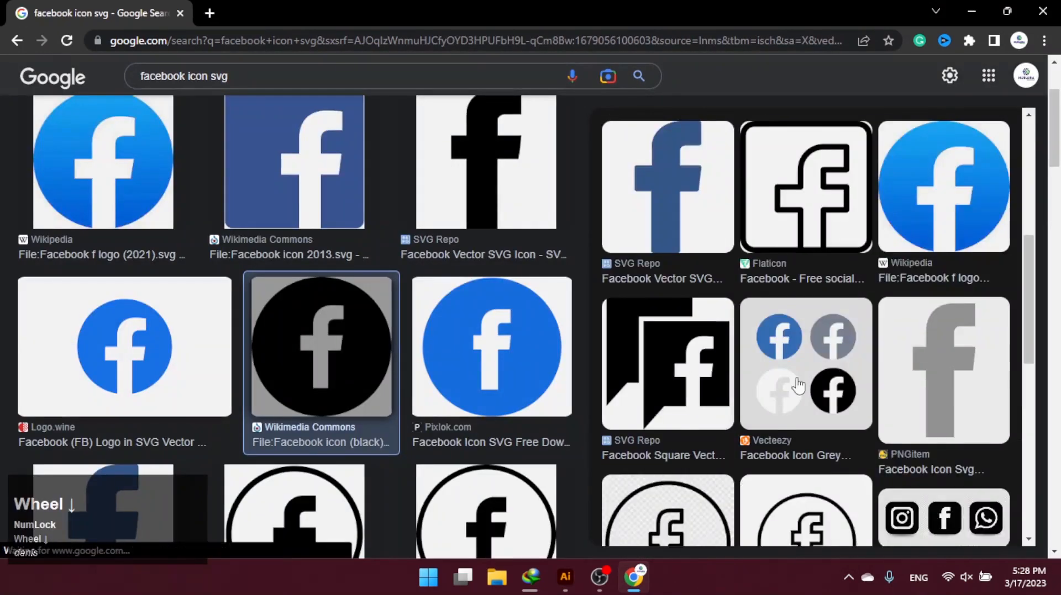
pyautogui.scroll(-4, 362, 353)
pyautogui.click(363, 406)
pyautogui.click(72, 309)
pyautogui.scroll(-1, 832, 286)
pyautogui.rightClick(848, 223)
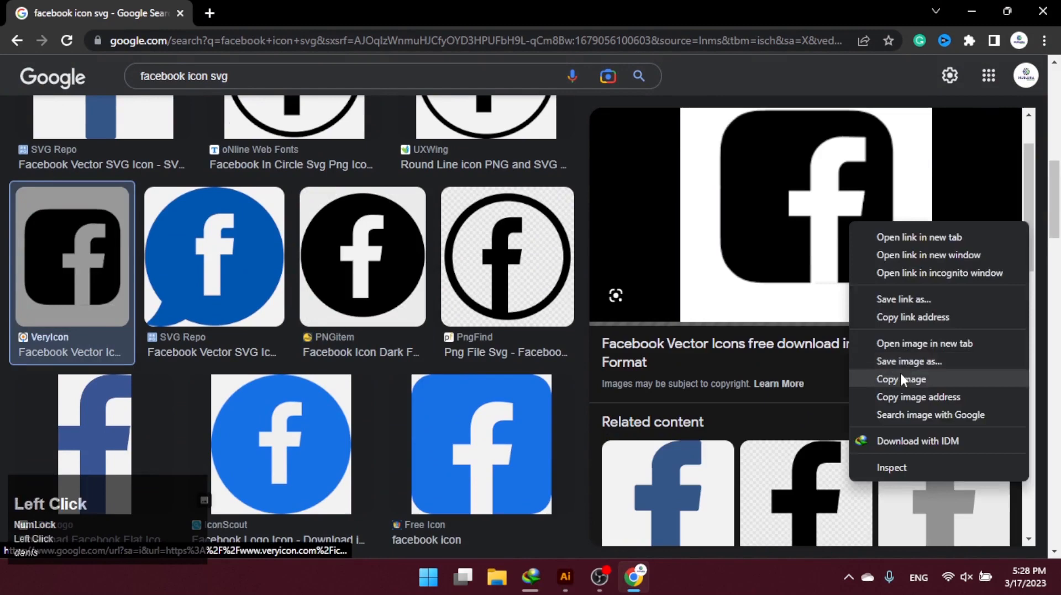
pyautogui.click(899, 379)
pyautogui.hotkey('alt', 'Tab')
pyautogui.hotkey('ctrl', 'v')
# Remove the white background from the Facebook icon and select the remaining icon shapes.
pyautogui.hotkey('ctrl', 'space')
pyautogui.moveTo(499, 246); pyautogui.dragTo(524, 466)
pyautogui.click(14, 104)
pyautogui.click(431, 353)
pyautogui.press('Delete')
pyautogui.moveTo(404, 332); pyautogui.dragTo(596, 535)
# Color the Facebook icon white from an existing icon and put it in place of the third phone icon.
pyautogui.click(16, 270)
pyautogui.click(224, 107)
pyautogui.moveTo(557, 275); pyautogui.dragTo(509, 277)
pyautogui.moveTo(545, 344); pyautogui.dragTo(497, 145)
pyautogui.click(445, 293)
pyautogui.press('Delete')
pyautogui.moveTo(442, 260); pyautogui.dragTo(442, 287)
# Add a vertical guide at the pill's left edge and line the contact icons up with it.
pyautogui.moveTo(63, 286); pyautogui.dragTo(387, 286)
pyautogui.moveTo(428, 232); pyautogui.dragTo(449, 399)
pyautogui.hotkey('ctrl', 'space')
pyautogui.moveTo(507, 420); pyautogui.dragTo(475, 421)
pyautogui.moveTo(623, 436); pyautogui.dragTo(278, 306)
pyautogui.click(369, 491)
# Place the phone number text beside the phone icon and duplicate it down beside the globe icon.
pyautogui.moveTo(387, 221); pyautogui.dragTo(476, 302)
pyautogui.moveTo(553, 145); pyautogui.dragTo(550, 312)
pyautogui.press('Escape')
pyautogui.press('Down')
pyautogui.press('Escape')
# Replace the duplicated text with "huraira graphcis.com" and move it closer to the globe icon.
pyautogui.doubleClick(547, 307)
pyautogui.hotkey('ctrl', 'a')
pyautogui.write('huraira')
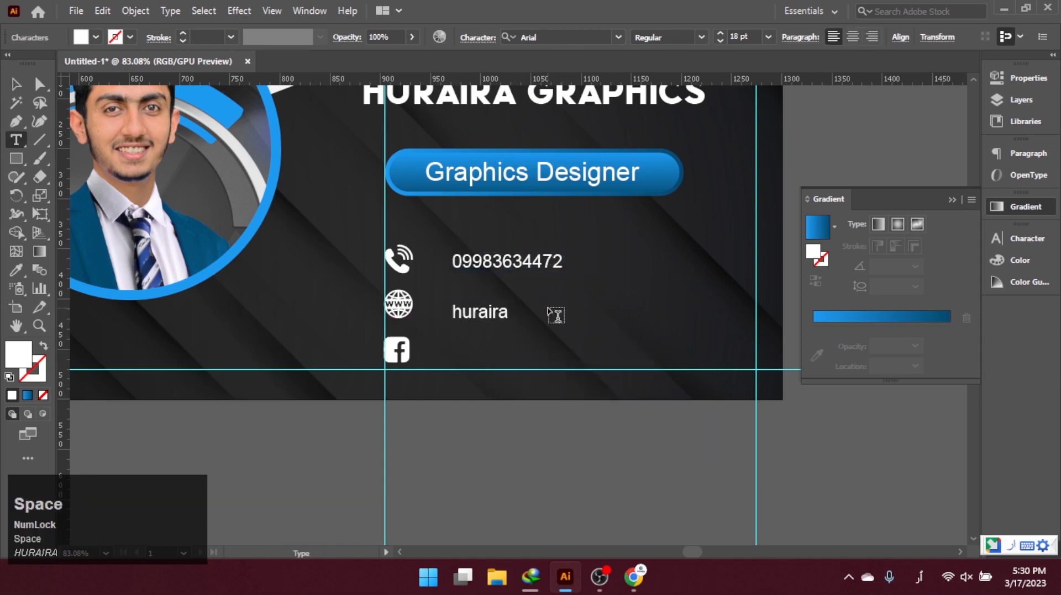
pyautogui.hotkey('ctrl', 'a')
pyautogui.write('ہریرہ')
pyautogui.write('phcis.com')
pyautogui.click(16, 84)
pyautogui.moveTo(509, 318); pyautogui.dragTo(505, 316)
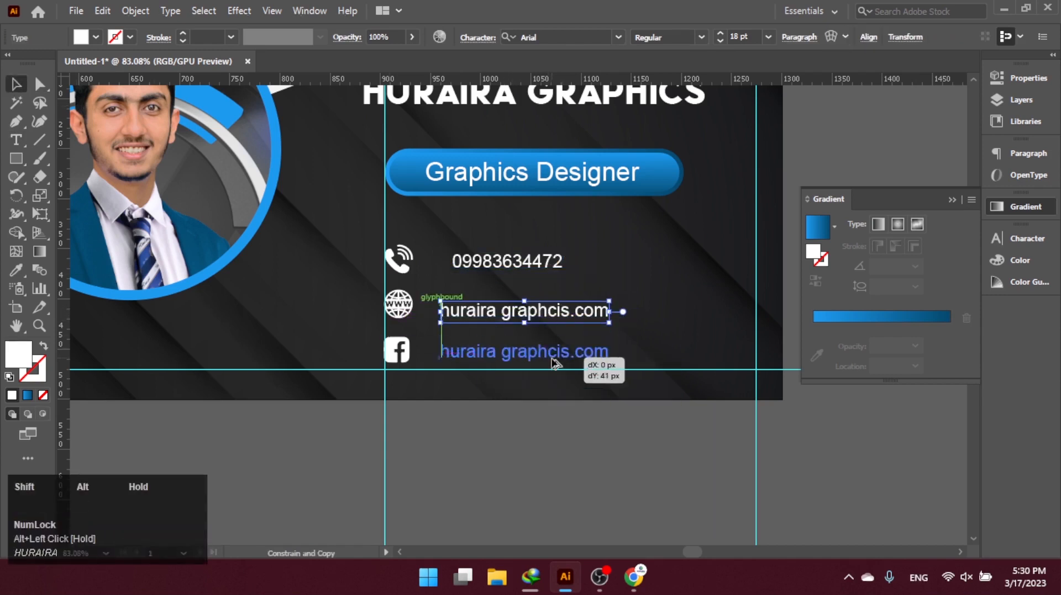
# Duplicate the website text down beside the Facebook icon and shorten the copy to "huraira graphcis".
pyautogui.moveTo(552, 360); pyautogui.dragTo(552, 362)
pyautogui.doubleClick(570, 356)
pyautogui.moveTo(569, 356); pyautogui.dragTo(648, 335)
pyautogui.press('BackSpace')
# Add a vertical guide at the left edge of the lower contact texts and line the phone number up with it.
pyautogui.click(15, 86)
pyautogui.moveTo(62, 390); pyautogui.dragTo(442, 325)
pyautogui.moveTo(513, 270); pyautogui.dragTo(506, 270)
# Add a horizontal guide across the contact rows and align the texts vertically with their icons, nudging the phone number down.
pyautogui.scroll(4, 467, 246)
pyautogui.moveTo(502, 78); pyautogui.dragTo(526, 286)
pyautogui.click(525, 275)
pyautogui.press('Down')
pyautogui.press('Down')
pyautogui.press('Down')
pyautogui.press('Down')
pyautogui.press('Down')
pyautogui.press('Down')
pyautogui.moveTo(401, 287); pyautogui.dragTo(410, 427)
pyautogui.moveTo(578, 473); pyautogui.dragTo(569, 419)
pyautogui.moveTo(584, 399); pyautogui.dragTo(488, 431)
# Edit the welcome headline text so that its last line reads "WEBSITE".
pyautogui.moveTo(138, 340); pyautogui.dragTo(497, 359)
pyautogui.doubleClick(386, 351)
pyautogui.moveTo(281, 338); pyautogui.dragTo(535, 350)
pyautogui.write('WEBSITE')
pyautogui.press('Escape')
# Move the "WEBSITE" line left and up so it sits under the rest of the headline.
pyautogui.click(535, 475)
pyautogui.moveTo(574, 408); pyautogui.dragTo(497, 408)
pyautogui.moveTo(465, 481); pyautogui.dragTo(463, 432)
pyautogui.click(75, 10)
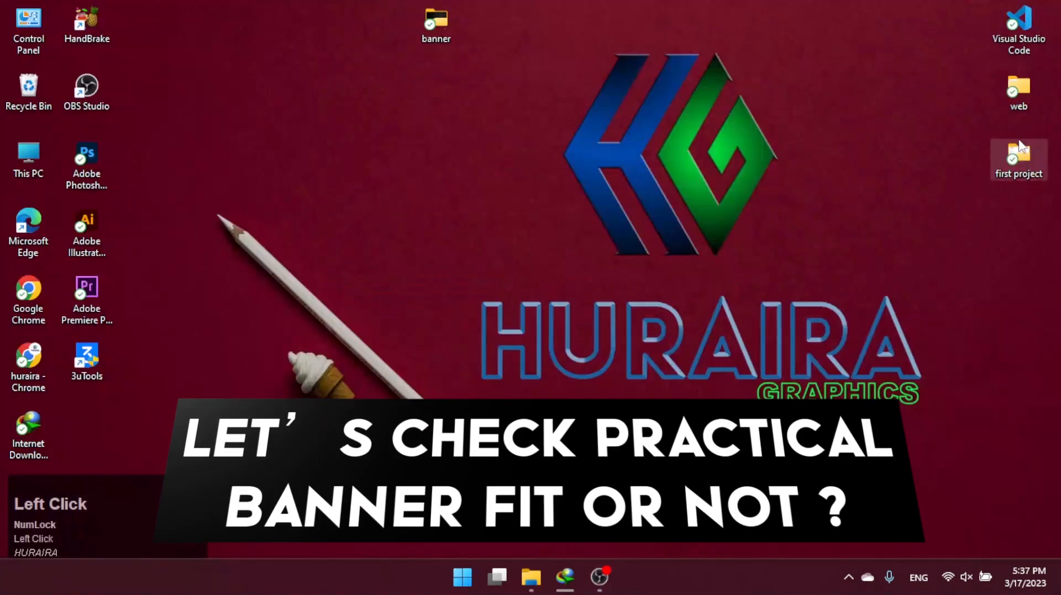
# Open the first project folder from the desktop and view its pro page in Chrome.
pyautogui.doubleClick(1018, 156)
pyautogui.doubleClick(204, 172)
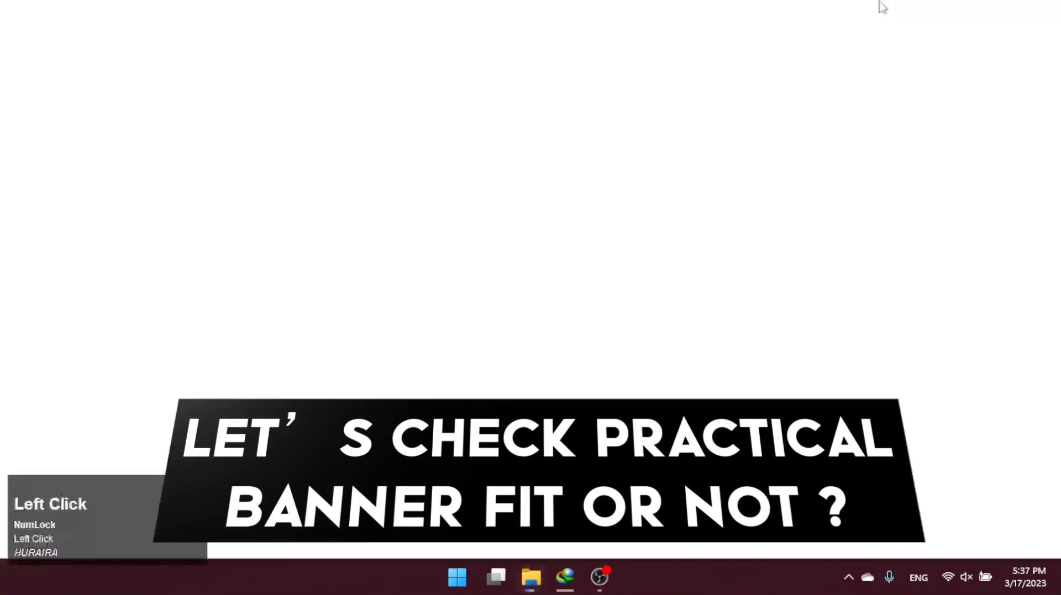
pyautogui.click(972, 15)
# Open the pro file from the first project folder in Visual Studio Code and maximize the editor.
pyautogui.rightClick(175, 202)
pyautogui.click(152, 206)
pyautogui.rightClick(195, 179)
pyautogui.moveTo(435, 256)
pyautogui.click(504, 309)
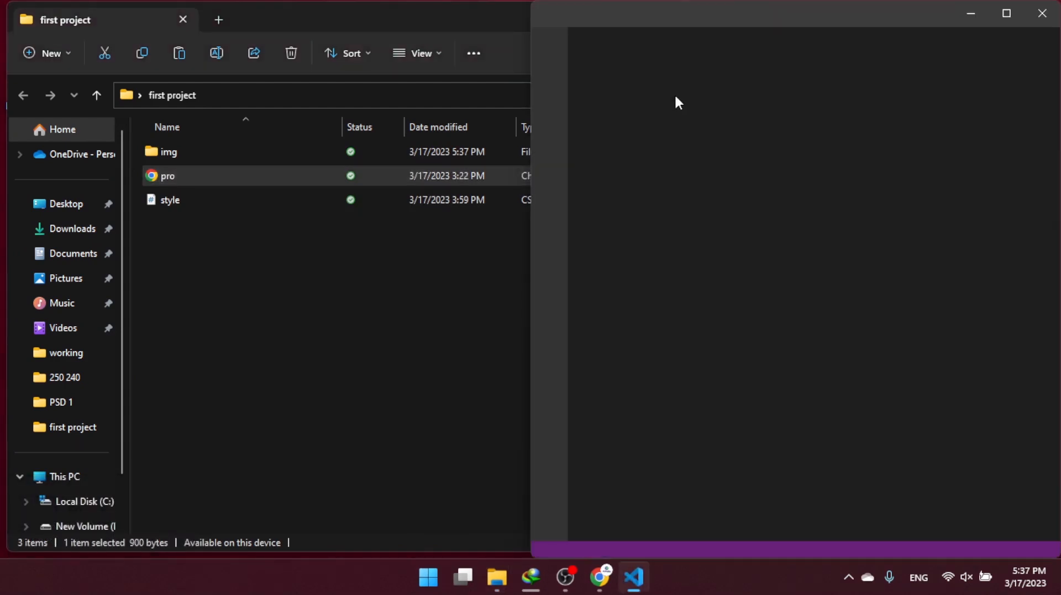
pyautogui.click(1006, 13)
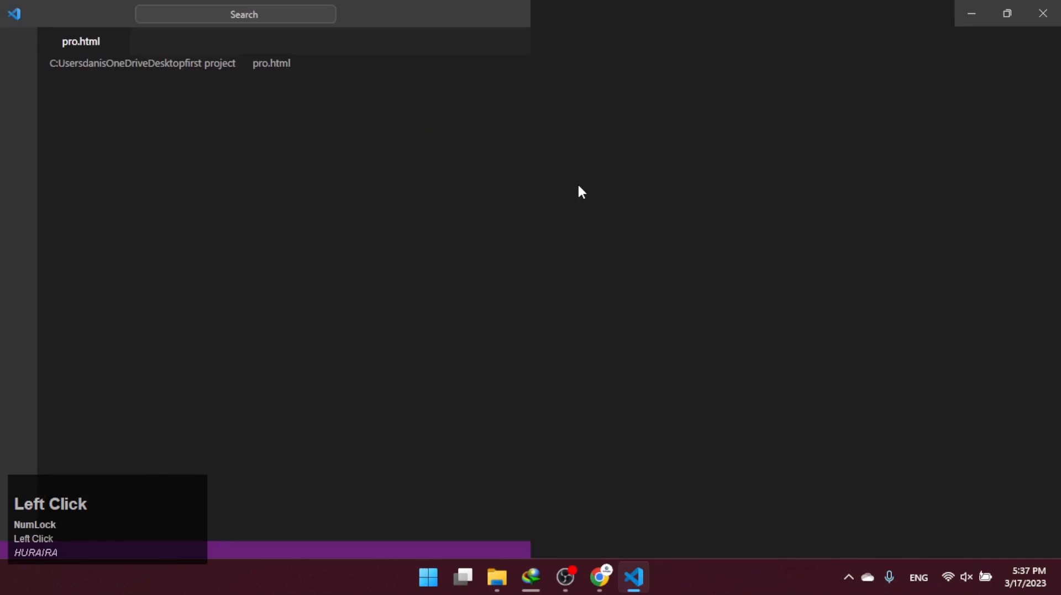
# Insert an img tag with source img/baner.jpg directly below the opening body tag and save pro.html.
pyautogui.scroll(1, 446, 236)
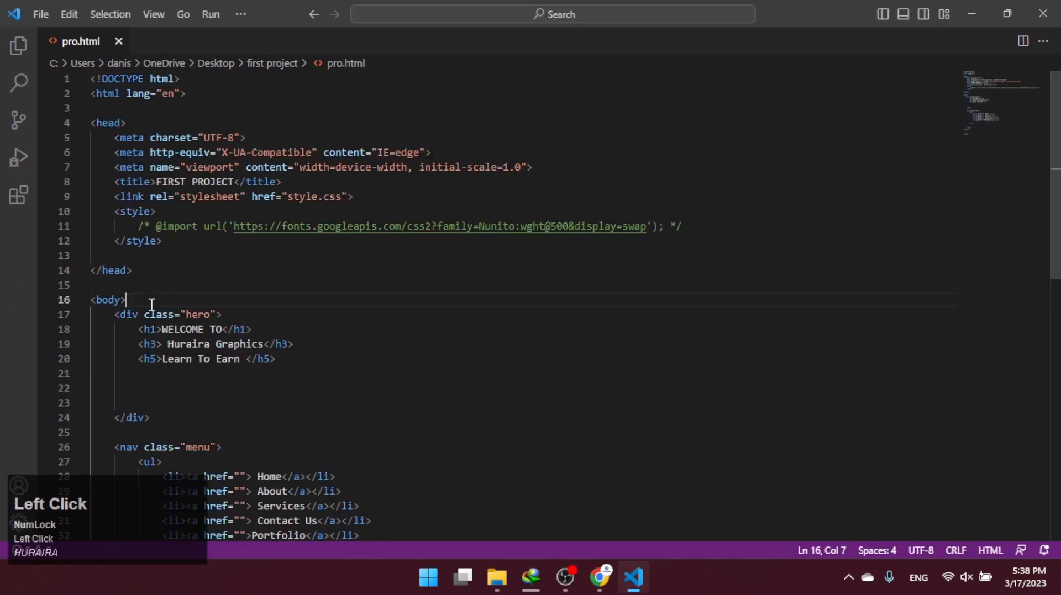
pyautogui.press('Return')
pyautogui.write('img')
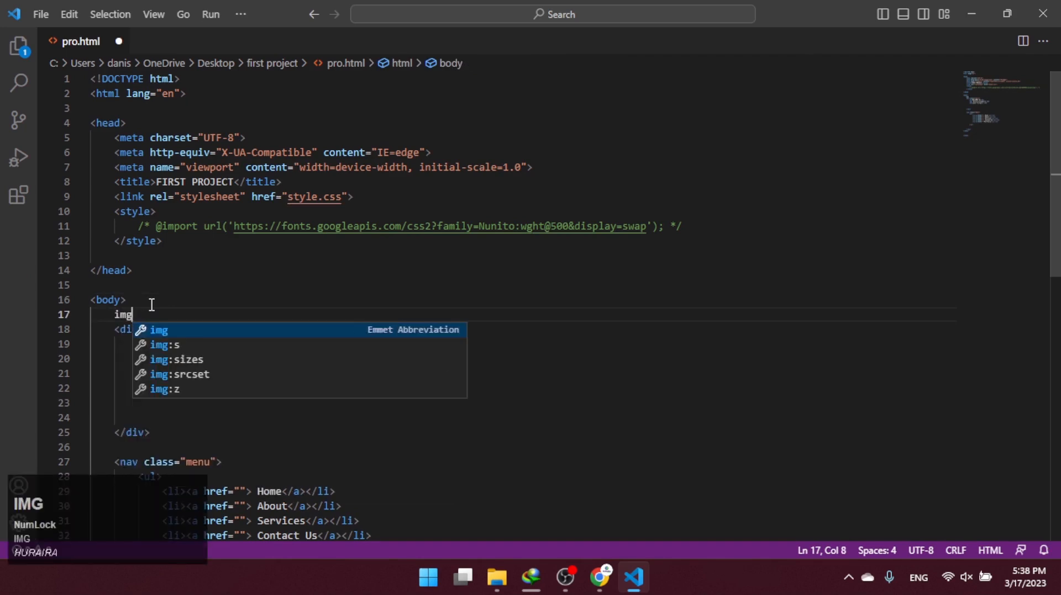
pyautogui.press('Return')
pyautogui.write('img/" alt="">')
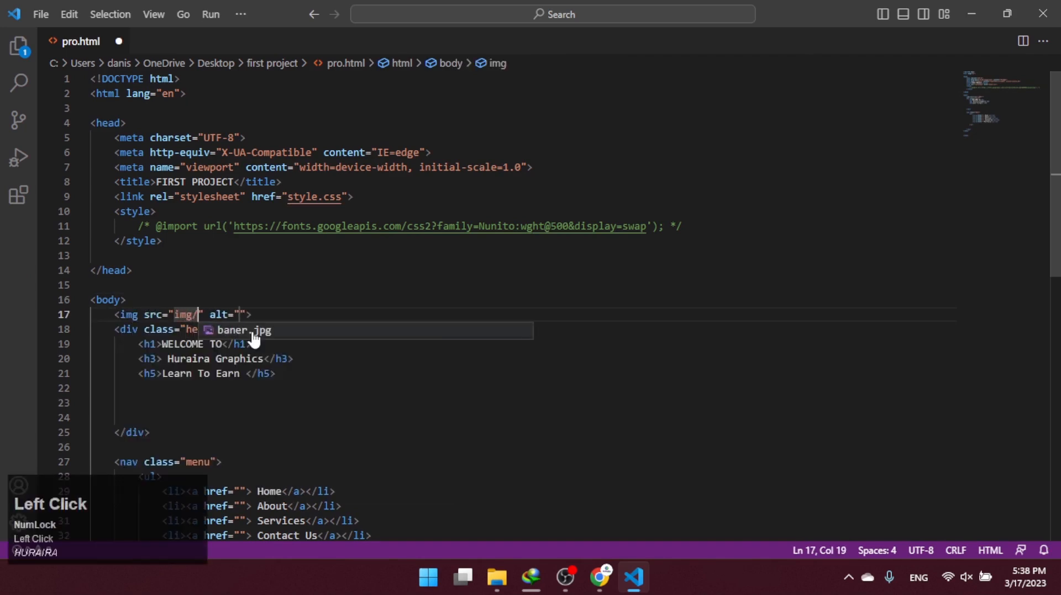
pyautogui.click(253, 332)
pyautogui.click(41, 14)
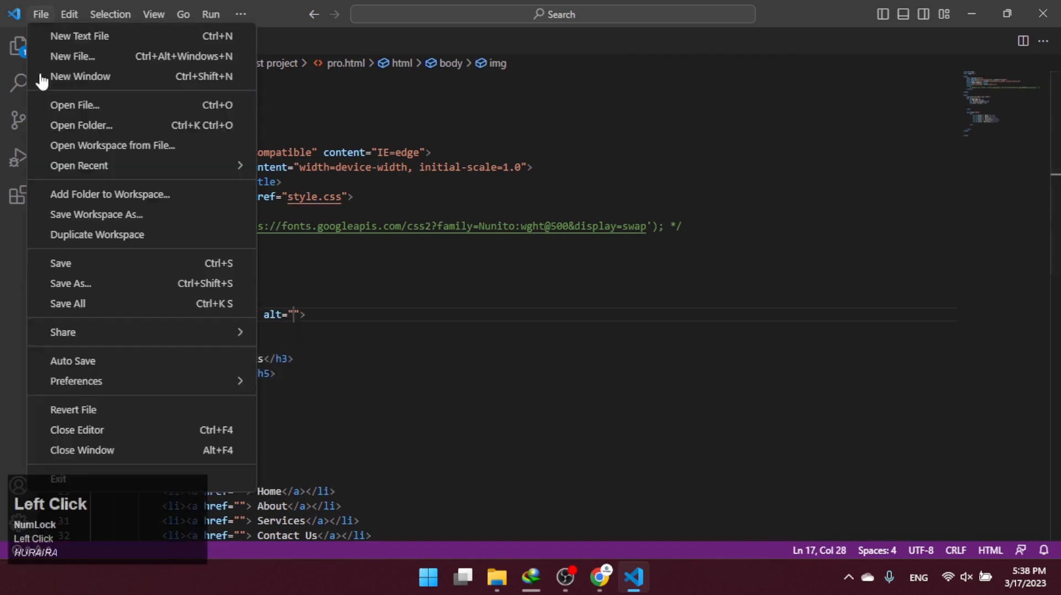
pyautogui.click(72, 268)
# Switch to Chrome, reload the page and examine how large the banner image is displayed.
pyautogui.click(603, 578)
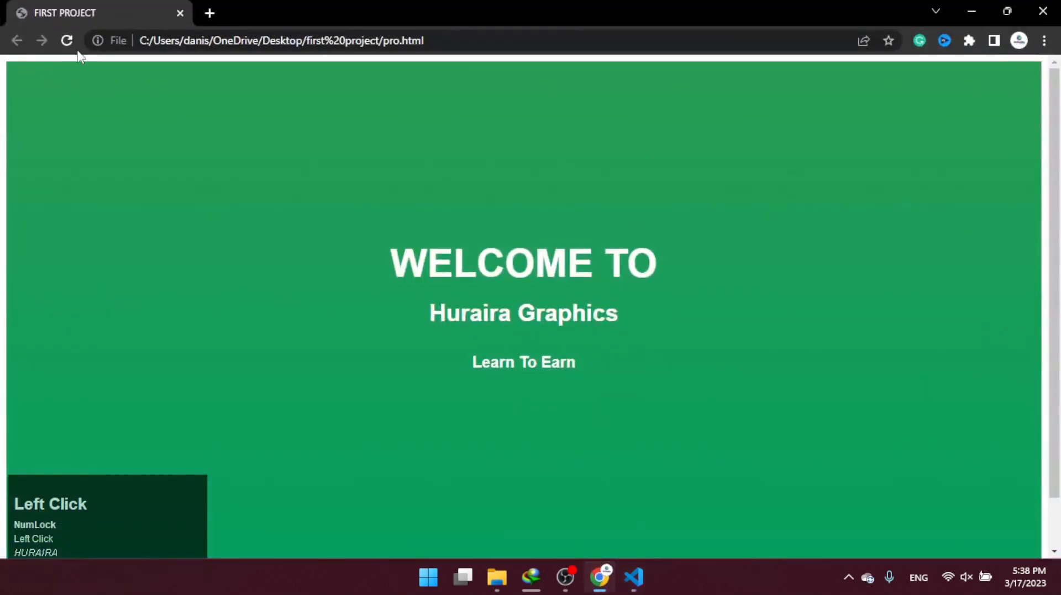
pyautogui.scroll(-2, 410, 237)
pyautogui.scroll(5, 415, 236)
pyautogui.scroll(3, 417, 238)
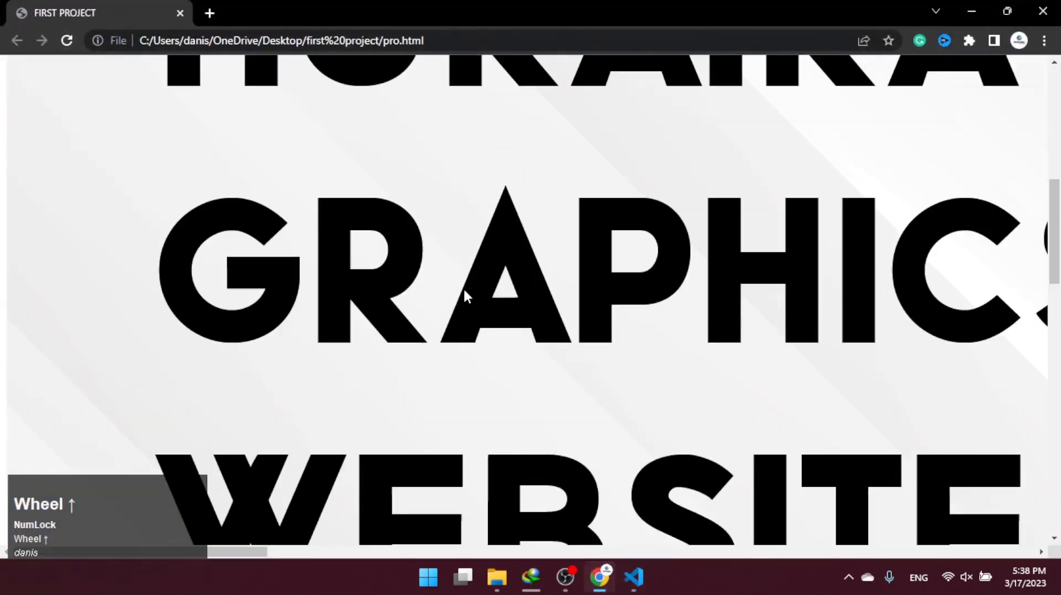
# Switch to Visual Studio Code, add width="100%" to the banner's img tag and save the file.
pyautogui.click(633, 578)
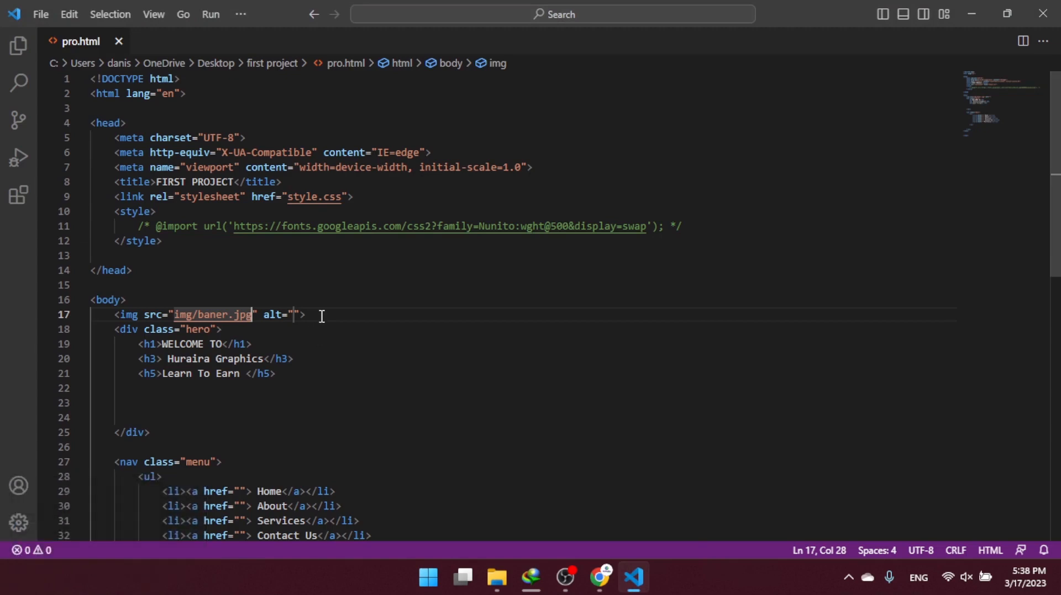
pyautogui.click(257, 315)
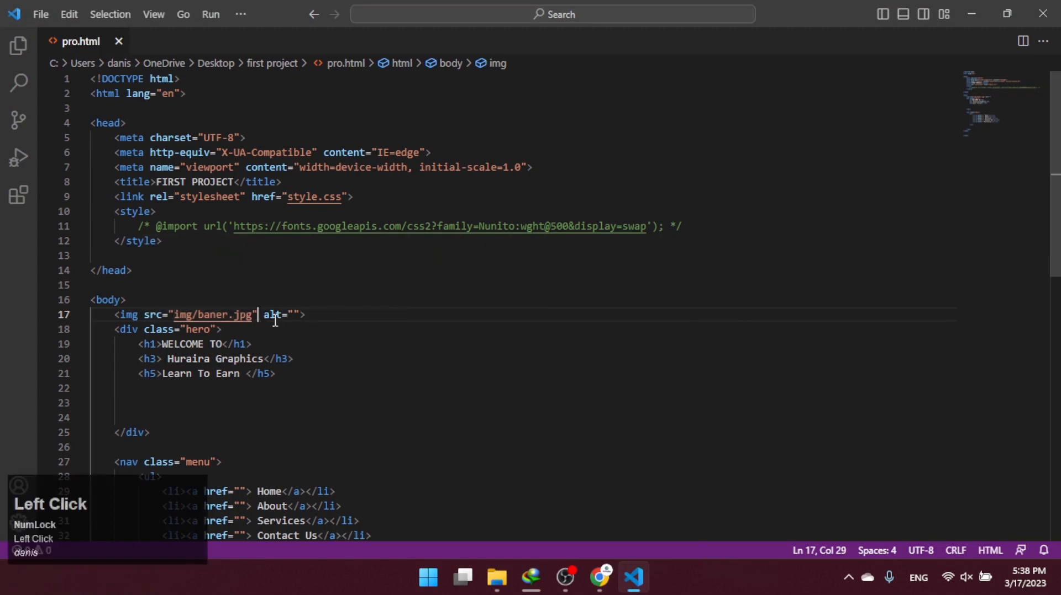
pyautogui.write('w')
pyautogui.click(312, 330)
pyautogui.write('100%')
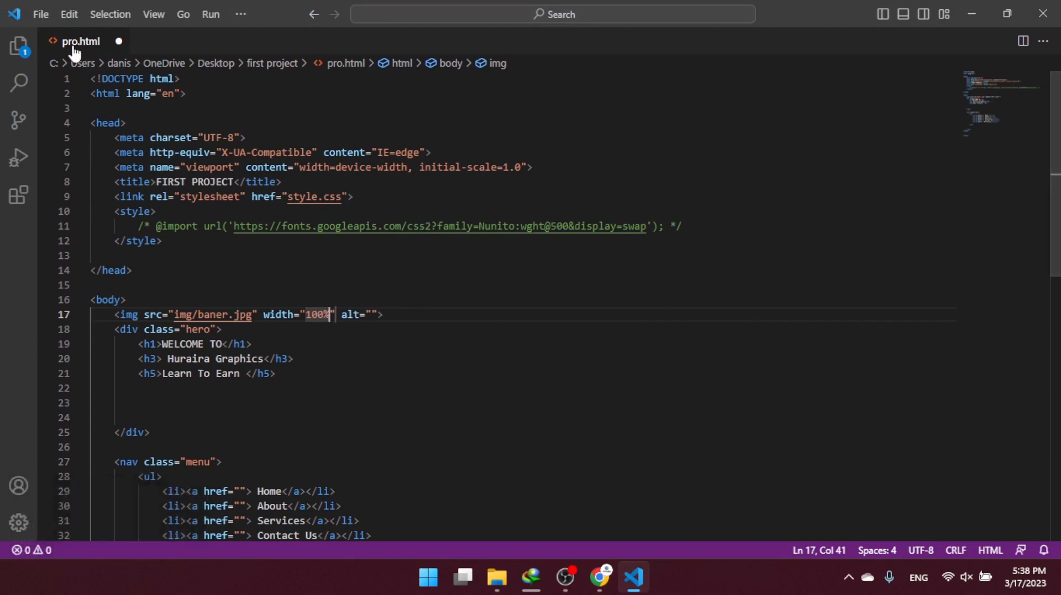
pyautogui.click(41, 14)
pyautogui.click(111, 282)
# Switch to Chrome, reload the page and check how the banner fits the page width.
pyautogui.hotkey('alt', 'Tab')
pyautogui.click(67, 40)
pyautogui.scroll(-6, 510, 283)
pyautogui.scroll(6, 510, 283)
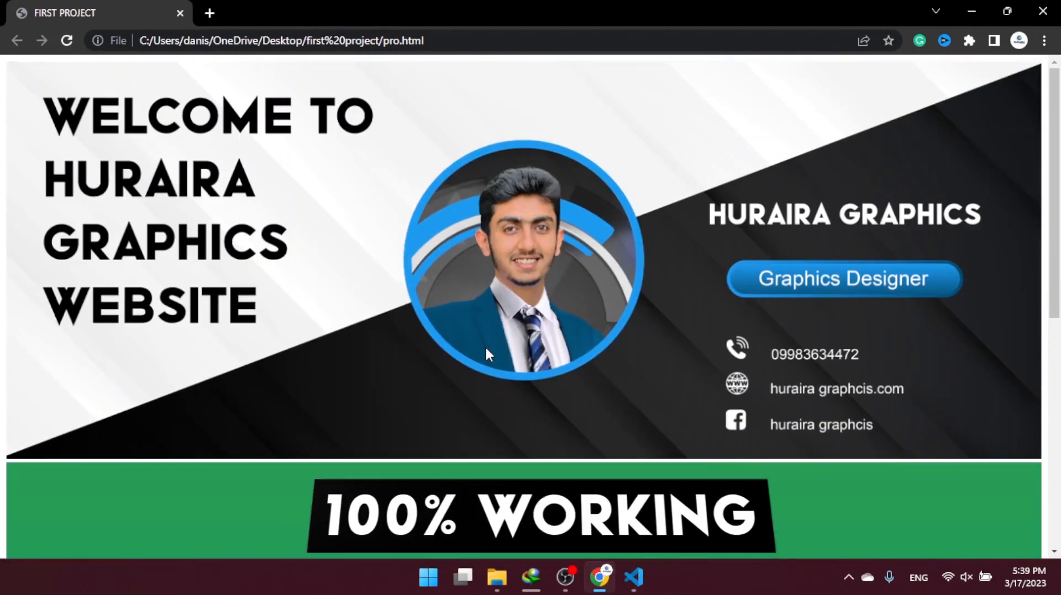
pyautogui.scroll(1, 525, 407)
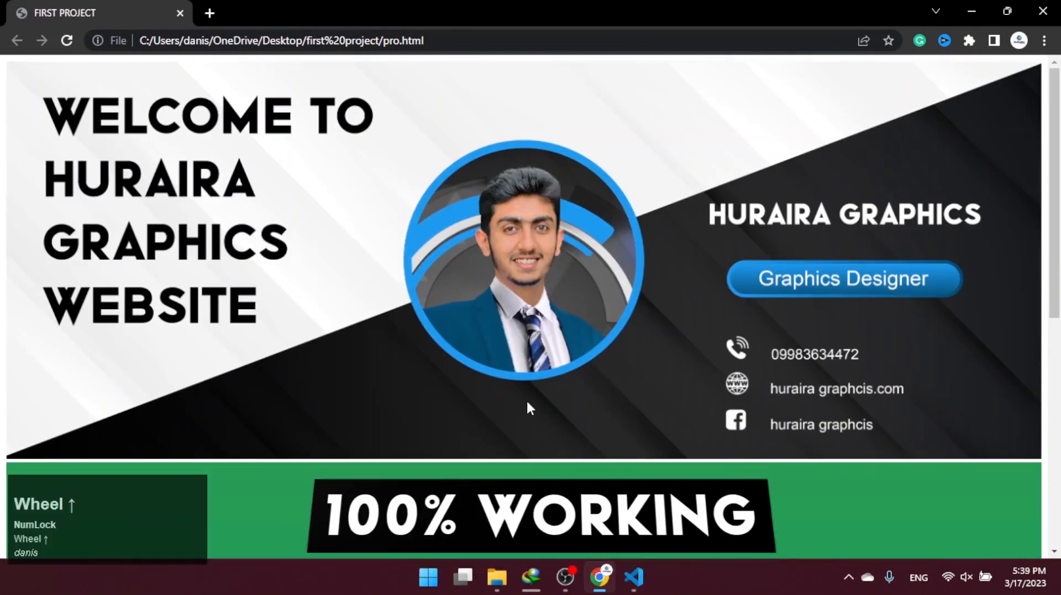
pyautogui.click(970, 11)
pyautogui.click(569, 576)
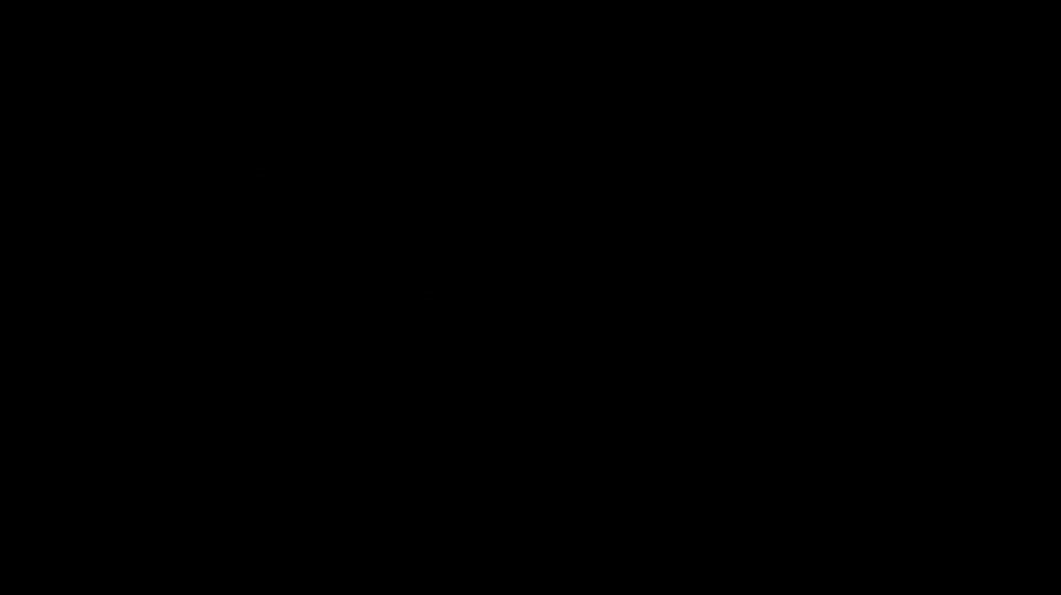